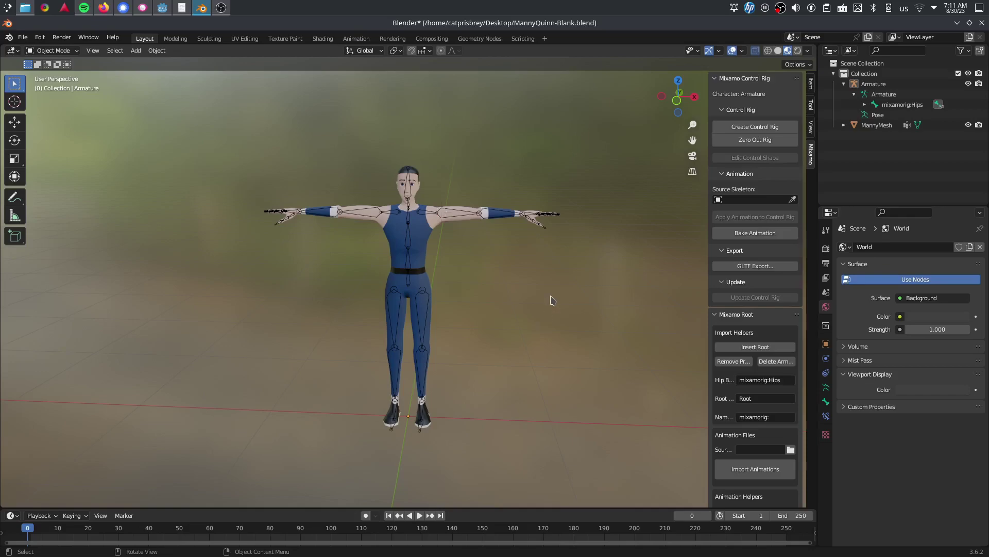
Parent the MannyMesh character to the armature with automatic weights.
drag(672, 101, 604, 85)
click(458, 211)
drag(685, 98, 552, 95)
scroll(541, 261, up, 3)
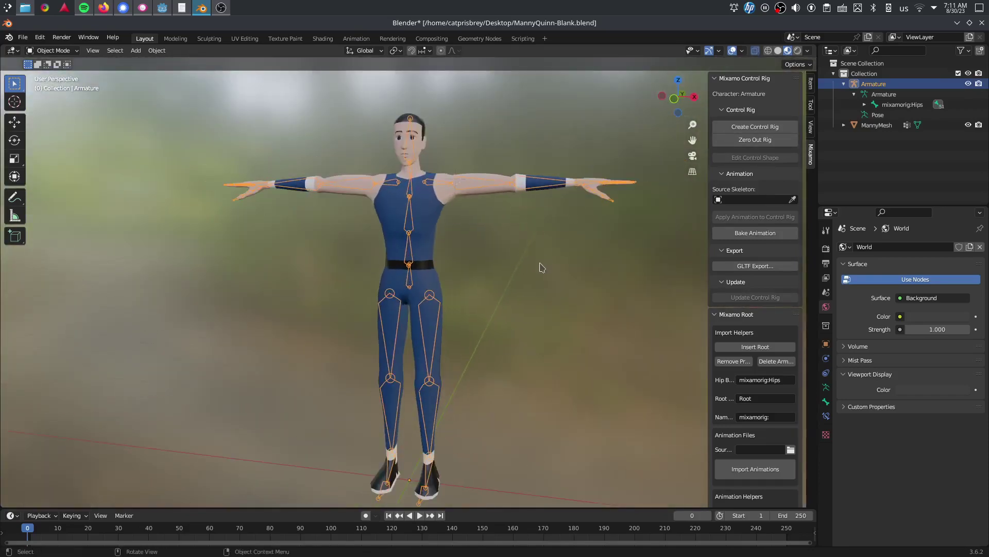
click(432, 208)
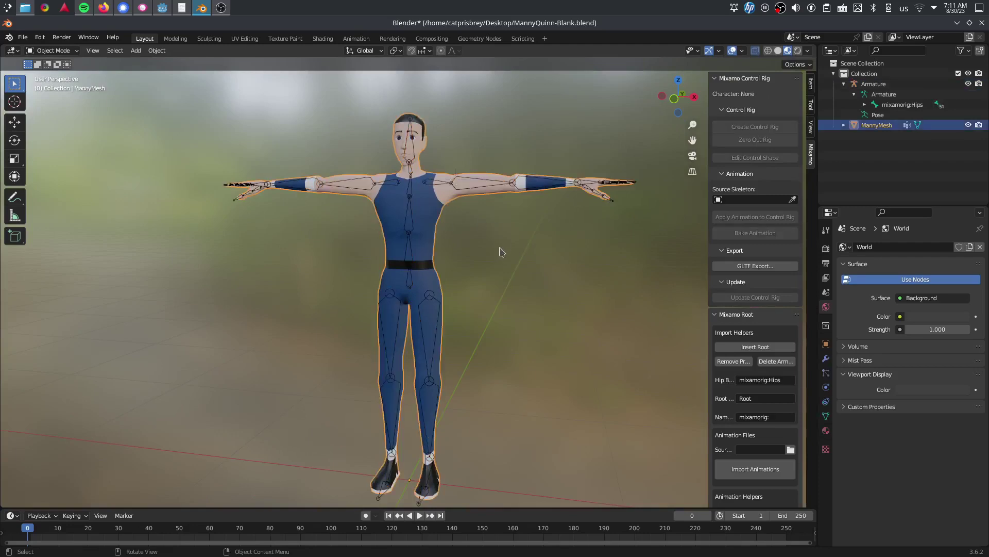
scroll(499, 253, down, 1)
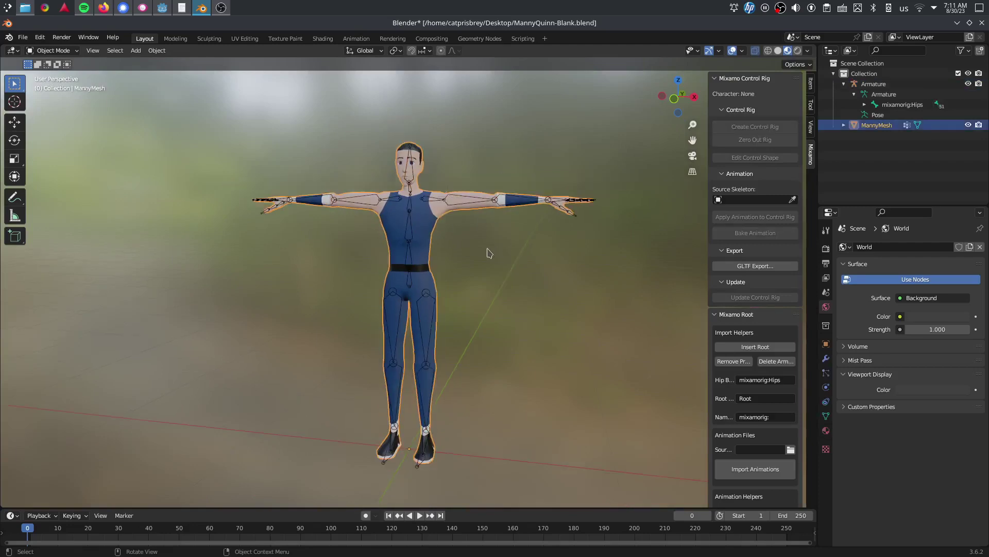
drag(689, 110, 705, 133)
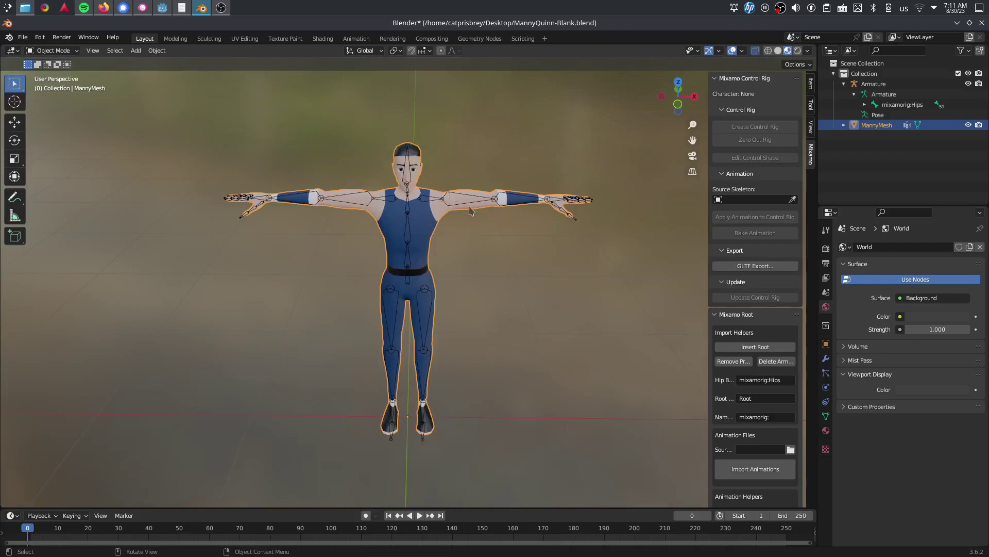
shift+click(435, 202)
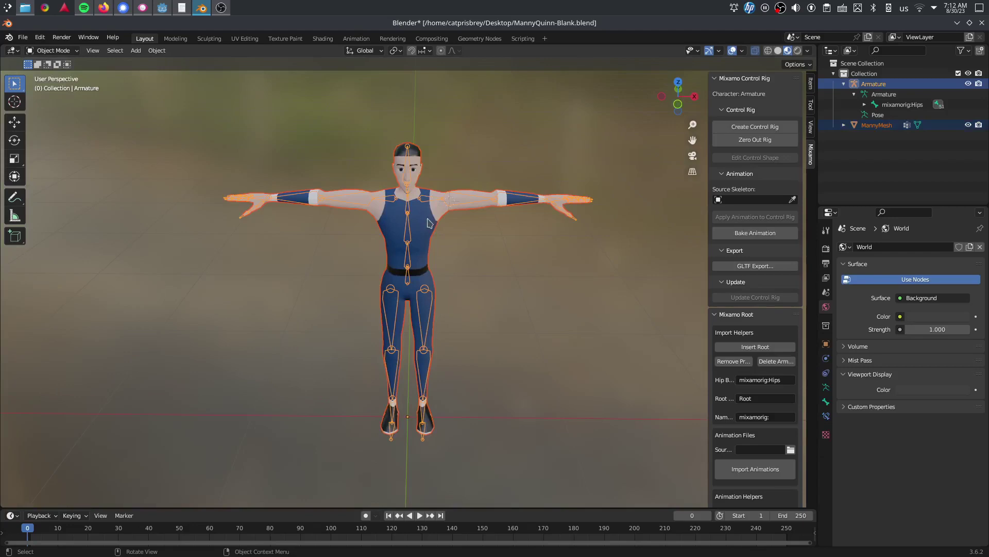
right_click(427, 222)
mouse_move(430, 218)
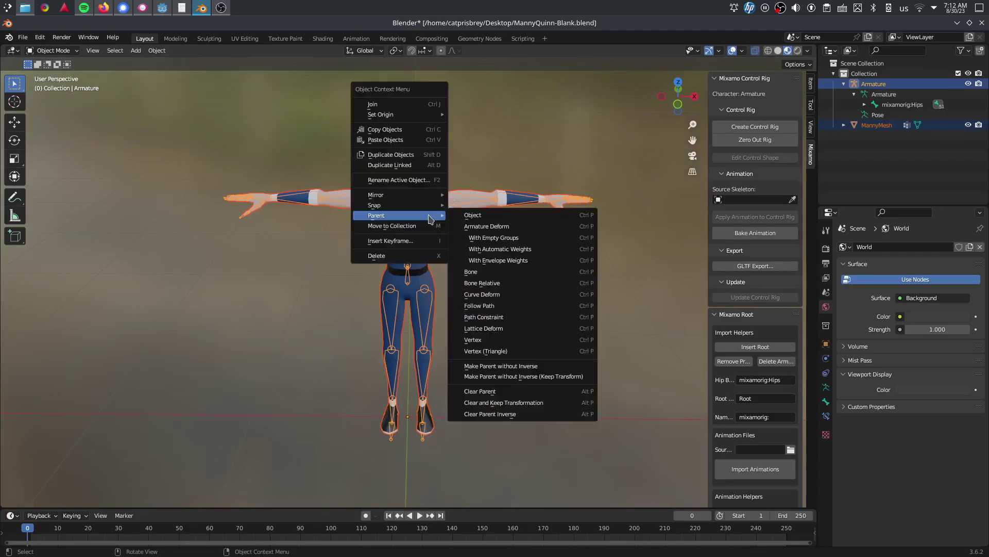
click(507, 250)
Try rotating the forearm and hand bones of one arm in Pose Mode to test the mesh deformation.
click(58, 50)
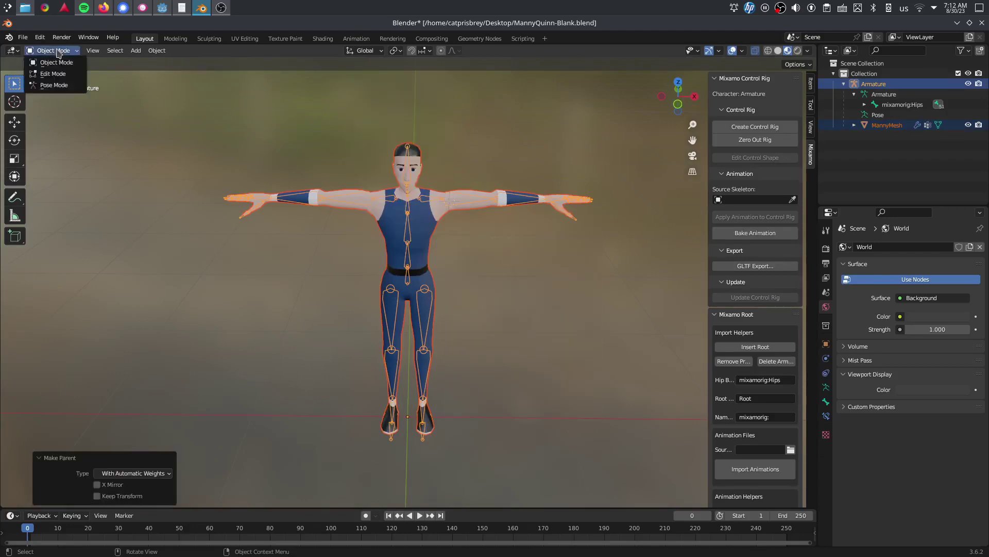
click(59, 87)
drag(525, 155, 618, 242)
key(r)
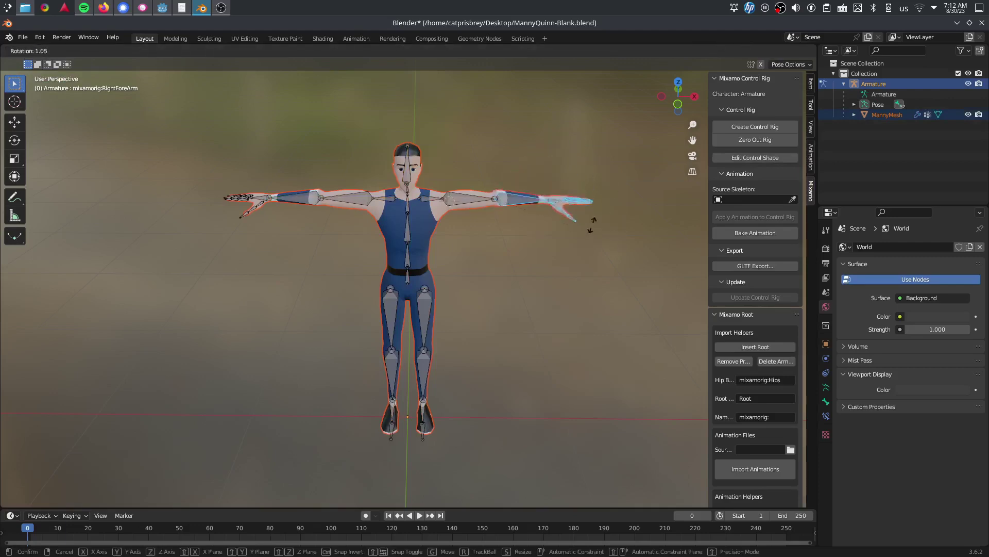
right_click(567, 229)
mouse_move(661, 105)
mouse_down()
mouse_move(680, 98)
mouse_move(672, 95)
mouse_up()
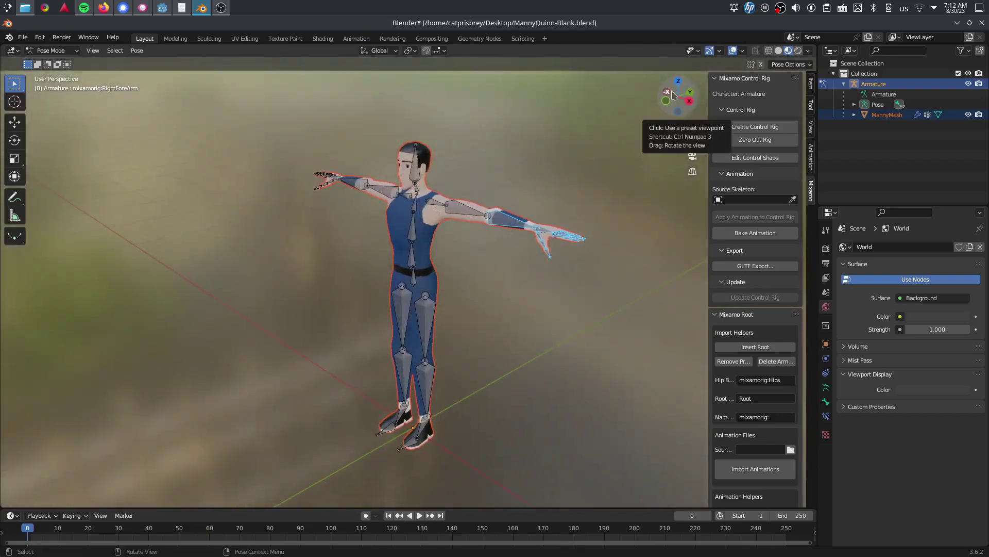
drag(671, 93, 648, 126)
click(597, 264)
drag(666, 105, 676, 97)
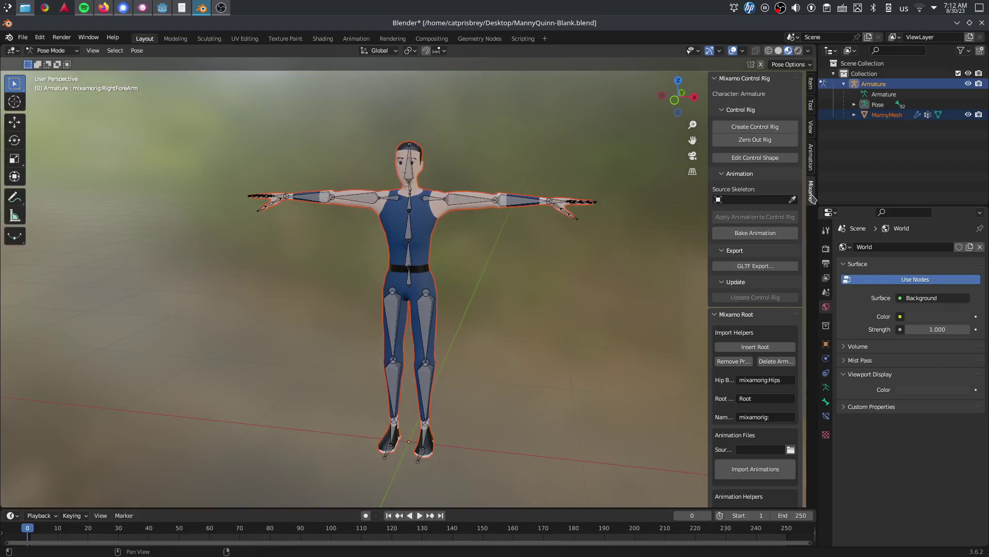
click(512, 201)
Return to Object Mode and create the Mixamo control rig for the armature.
click(51, 50)
click(51, 63)
click(508, 201)
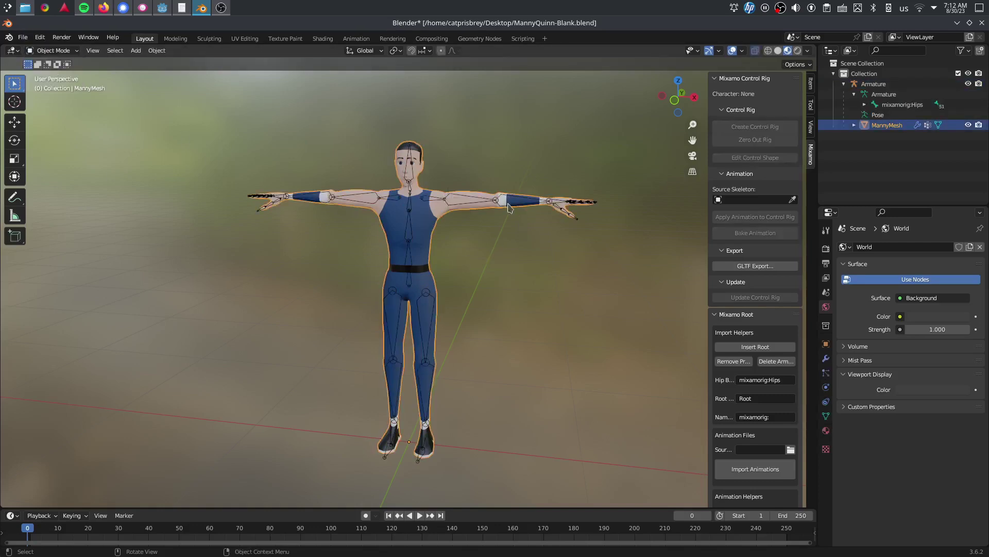
click(508, 206)
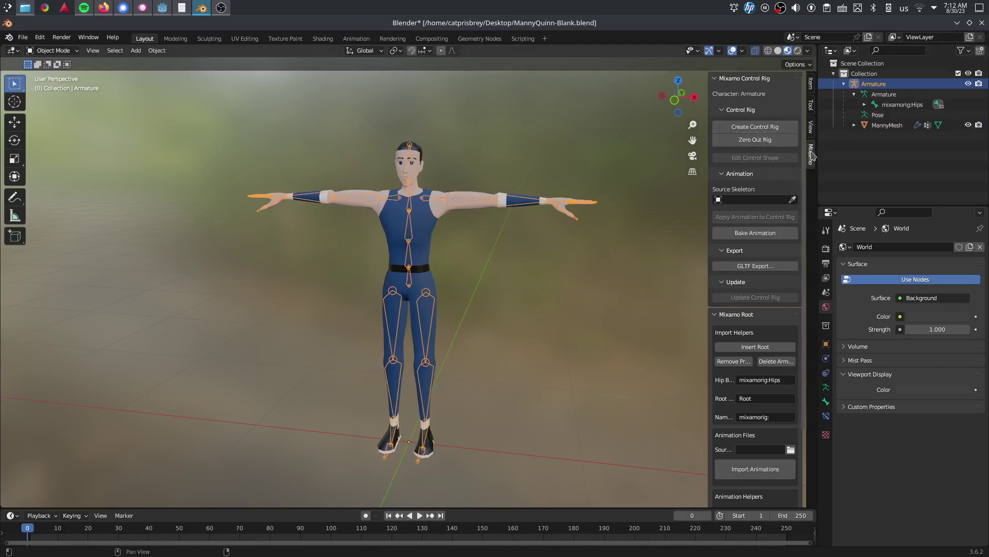
click(777, 132)
click(713, 185)
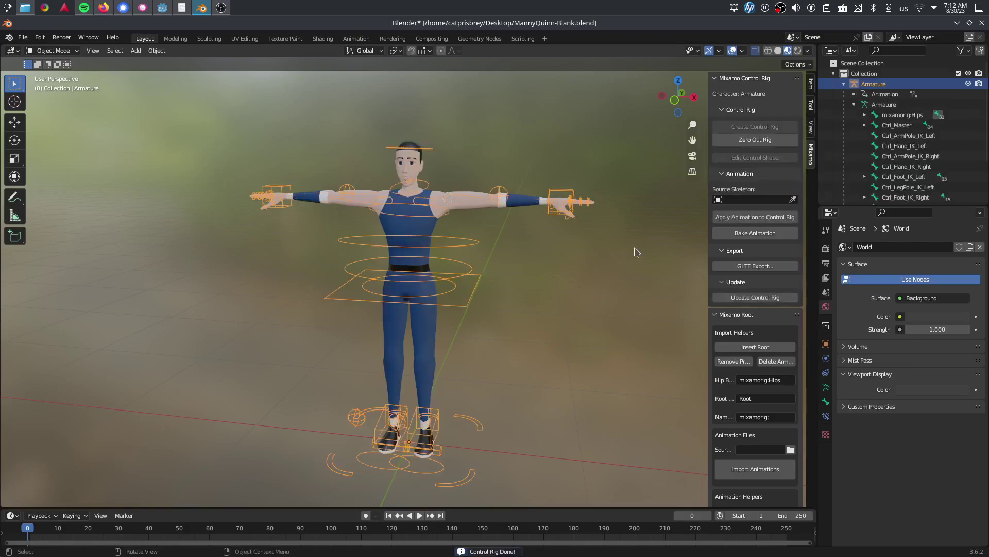
Switch the rig to Pose Mode and try moving the Ctrl_Hand_IK_Left control.
drag(673, 106, 645, 115)
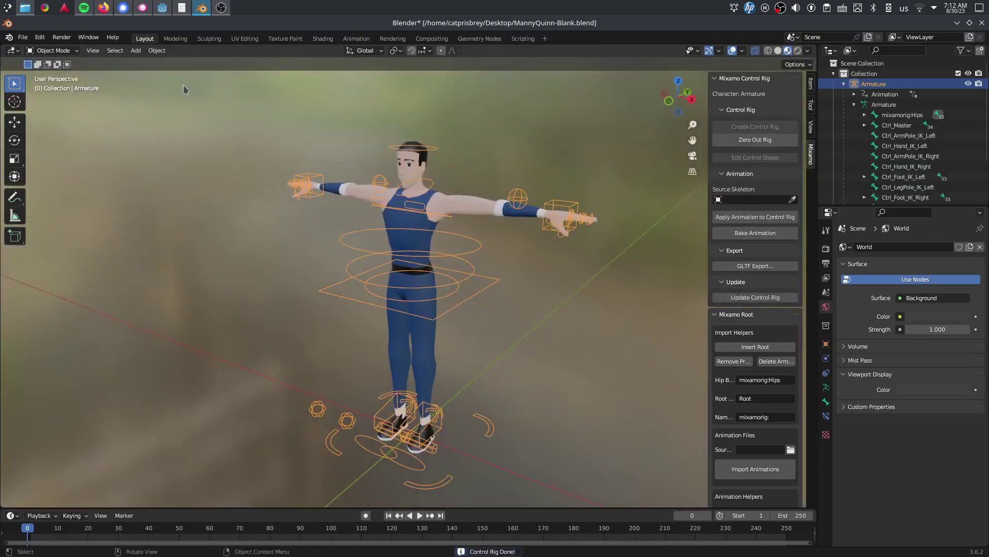
click(75, 51)
click(57, 85)
drag(548, 219, 525, 184)
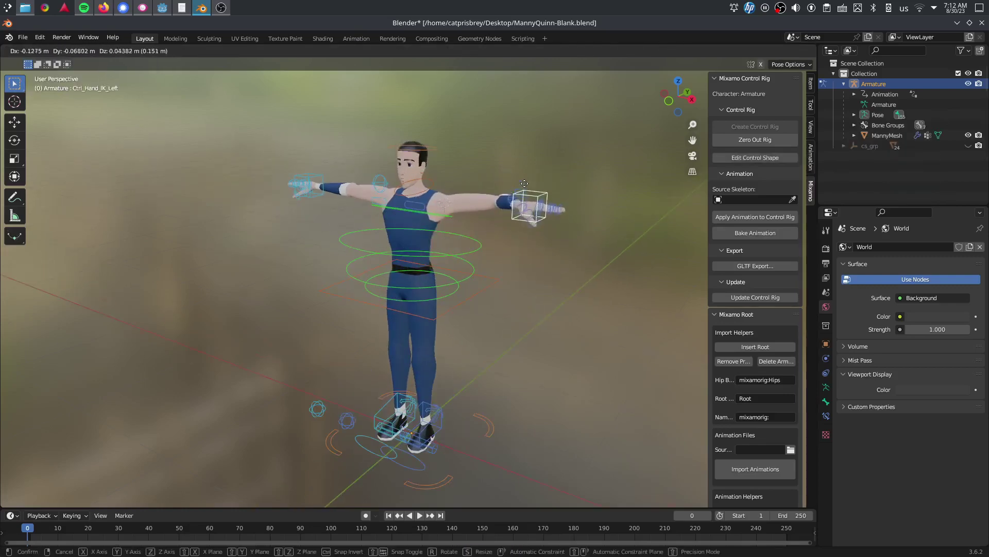
right_click(522, 190)
Try moving the Ctrl_Spine1 control and rotating it about the Z axis.
drag(682, 105, 610, 85)
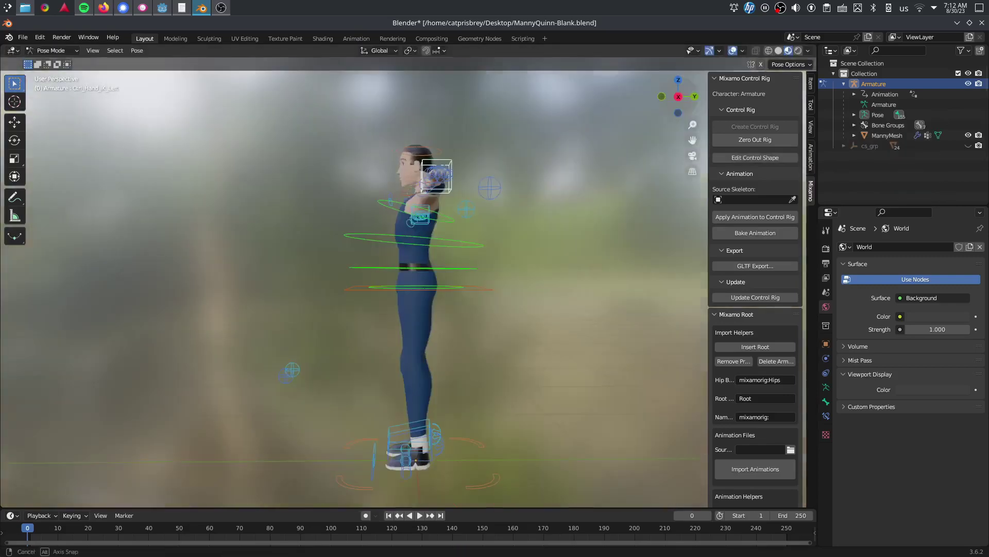
click(486, 246)
key(g)
right_click(499, 253)
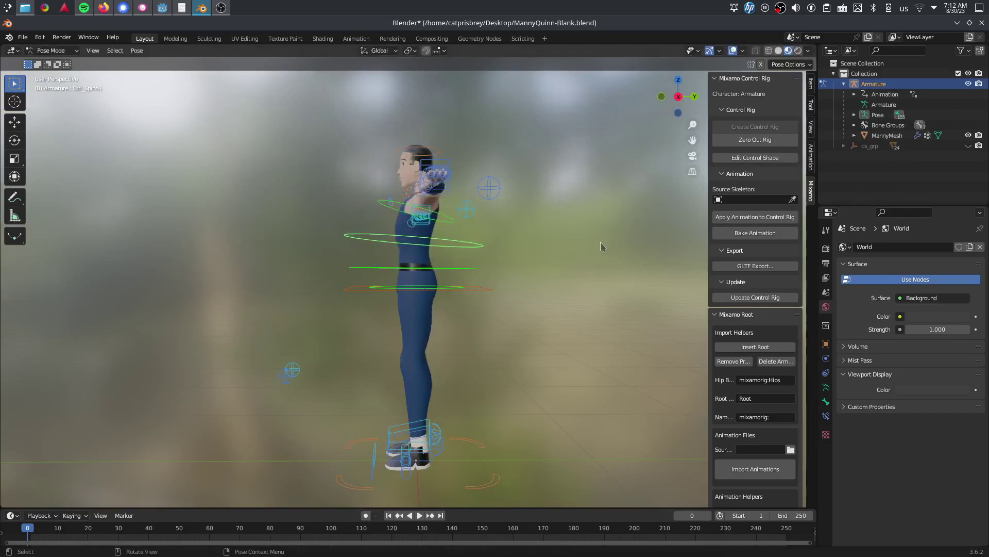
key(r)
key(z)
right_click(535, 238)
drag(698, 106, 382, 146)
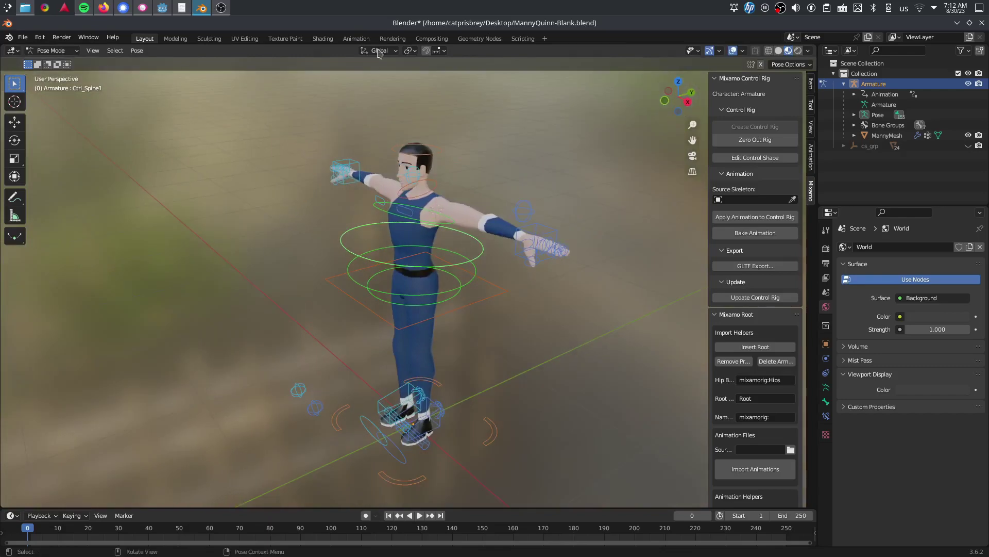
Switch to the Animation workspace with a Nonlinear Animation editor beside the viewport.
click(356, 38)
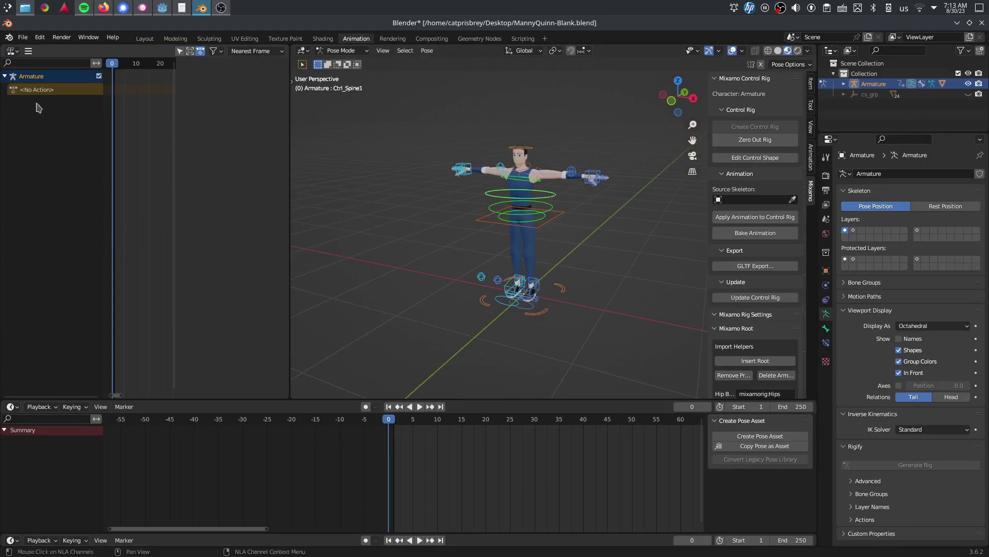
click(11, 51)
click(11, 51)
click(12, 51)
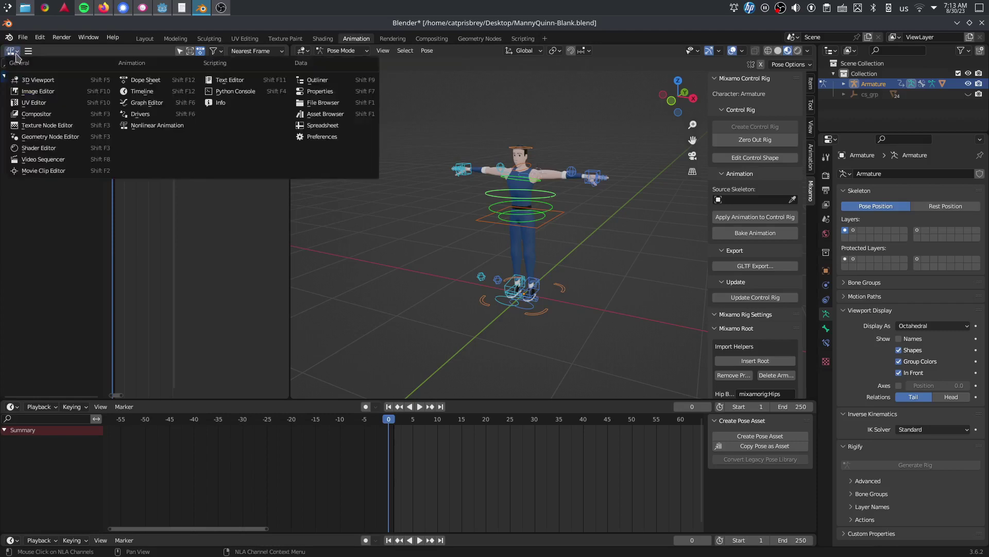
click(157, 127)
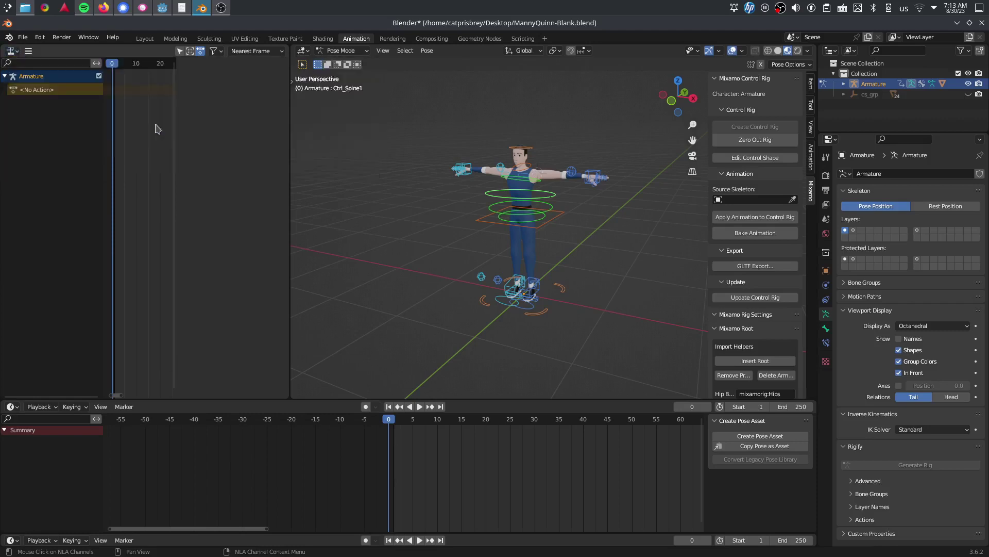
click(14, 52)
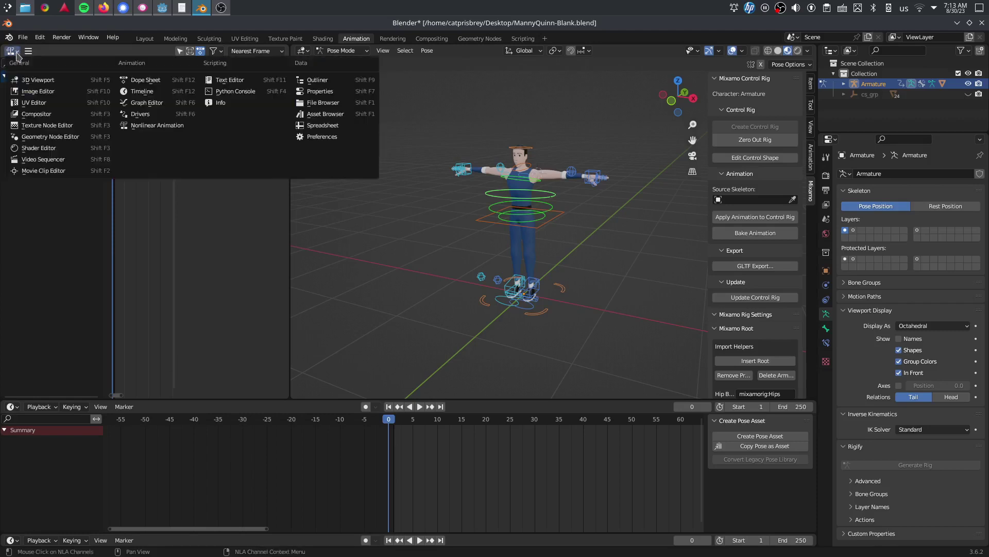
click(163, 131)
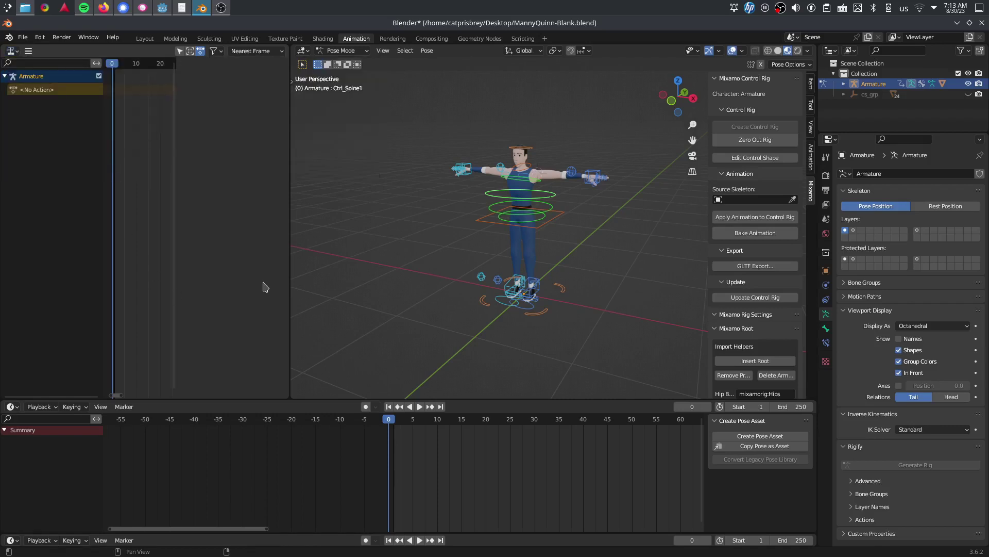
Insert a keyframe for all rig controls at frame 1.
scroll(175, 466, up, 2)
scroll(387, 489, up, 1)
drag(380, 419, 390, 419)
scroll(507, 375, down, 2)
scroll(600, 223, up, 2)
drag(678, 102, 630, 109)
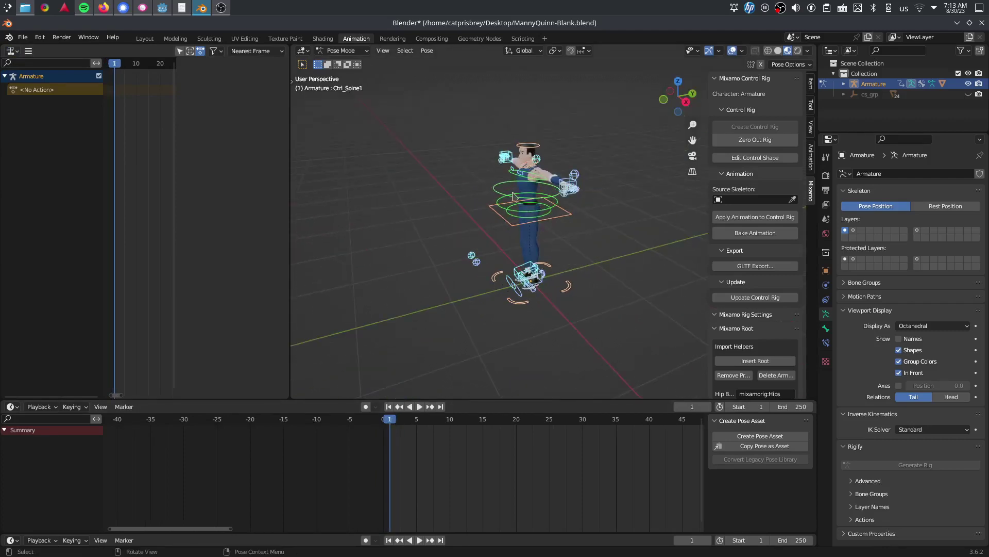
key(i)
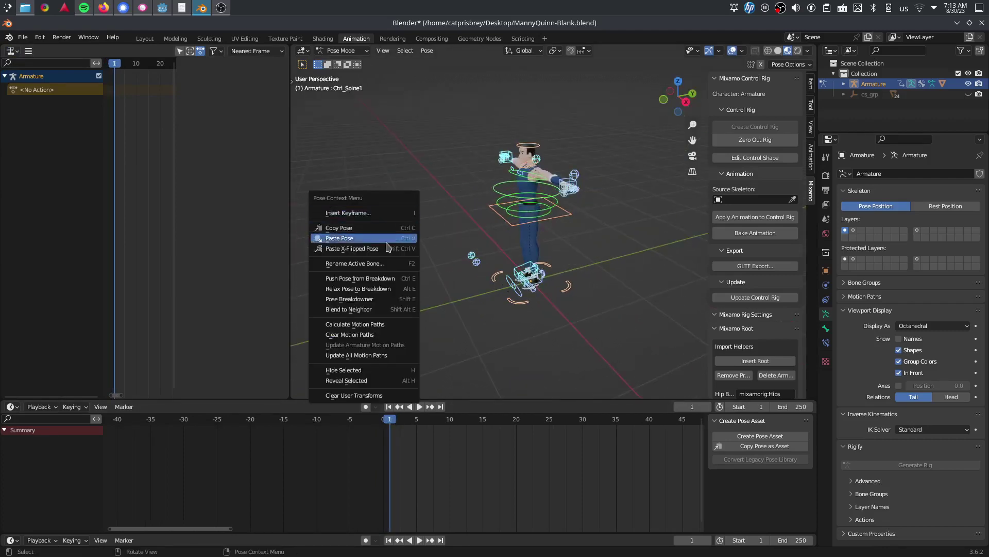
click(396, 216)
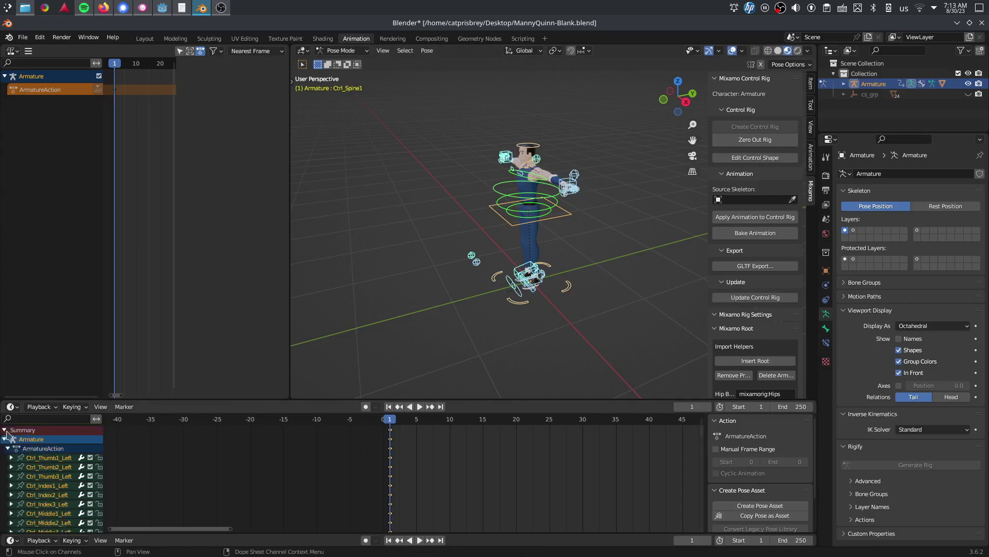
Examine the keyframe channels of the Ctrl_Spine1, Ctrl_Spine and Ctrl_Hips controls in the Dope Sheet.
click(399, 433)
key(space)
key(space)
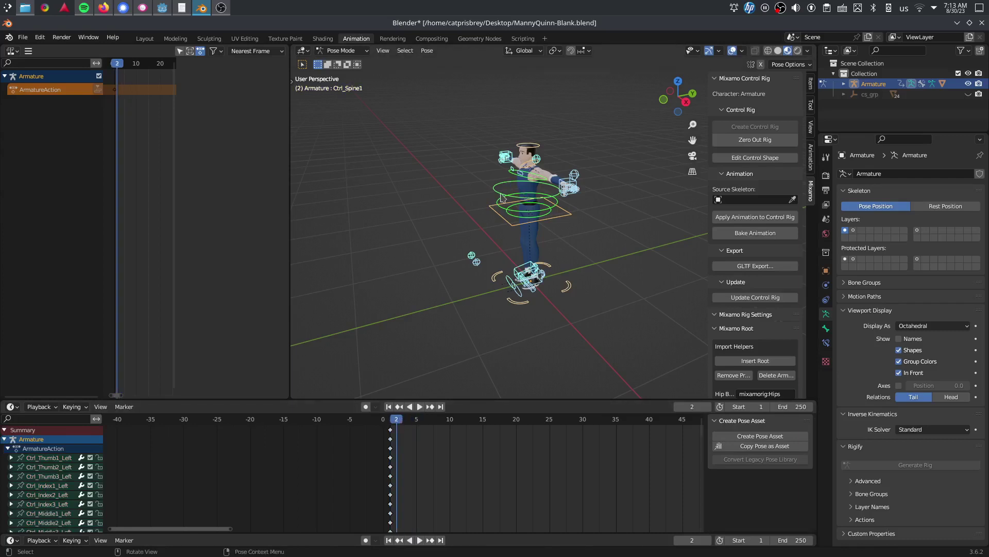
click(502, 197)
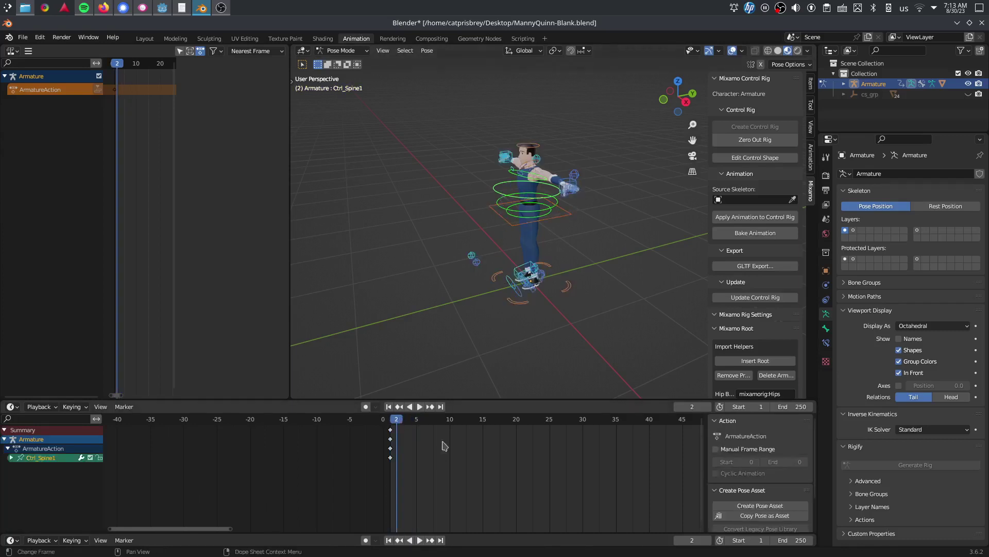
click(390, 430)
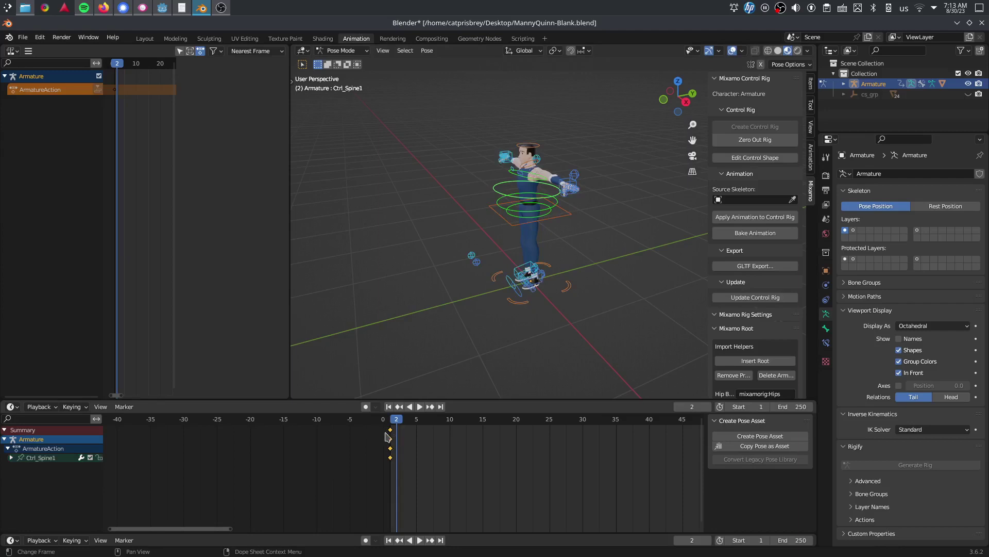
click(512, 220)
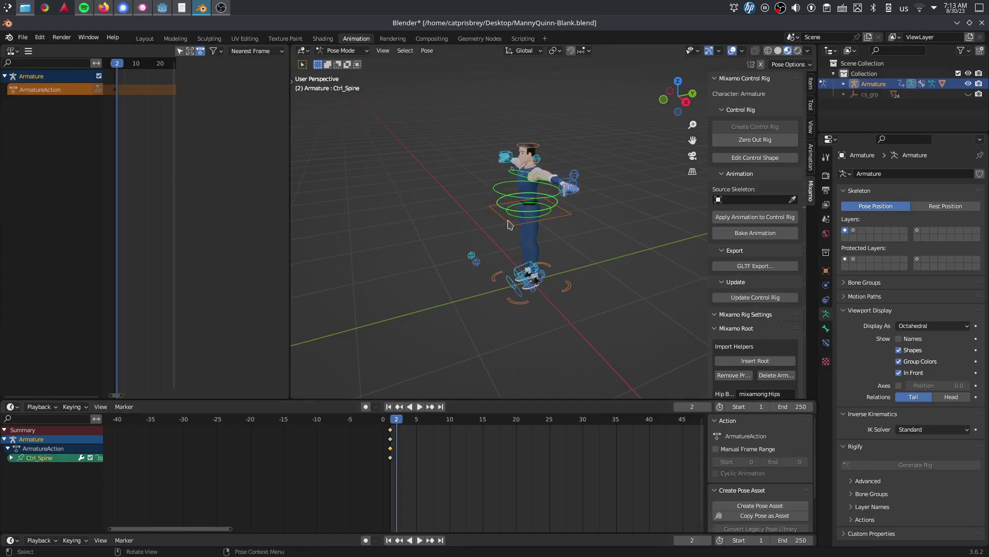
click(512, 224)
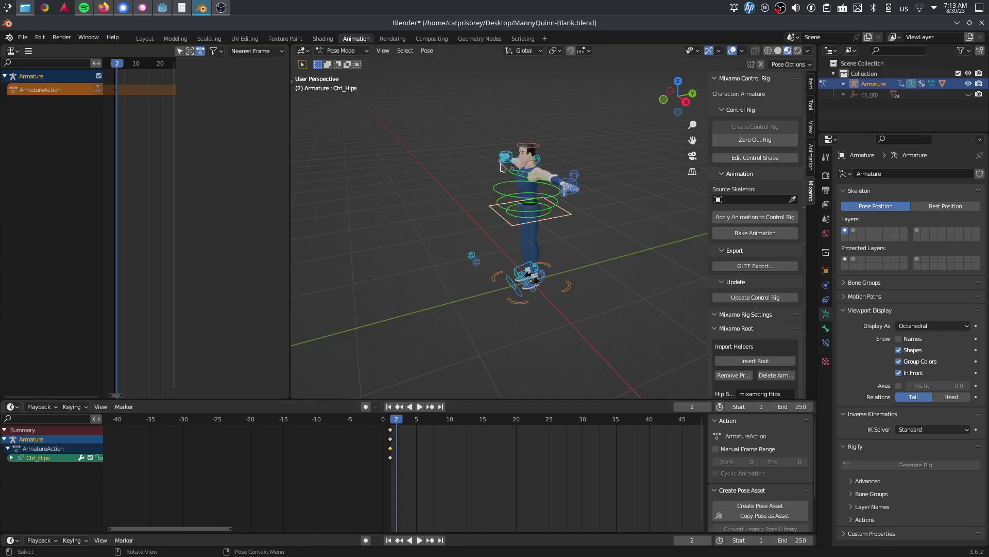
Return to frame 1, select Ctrl_Hand_IK_Right and enable X-axis mirroring for posing in front view.
click(391, 419)
drag(669, 95, 785, 90)
scroll(508, 175, up, 3)
click(395, 150)
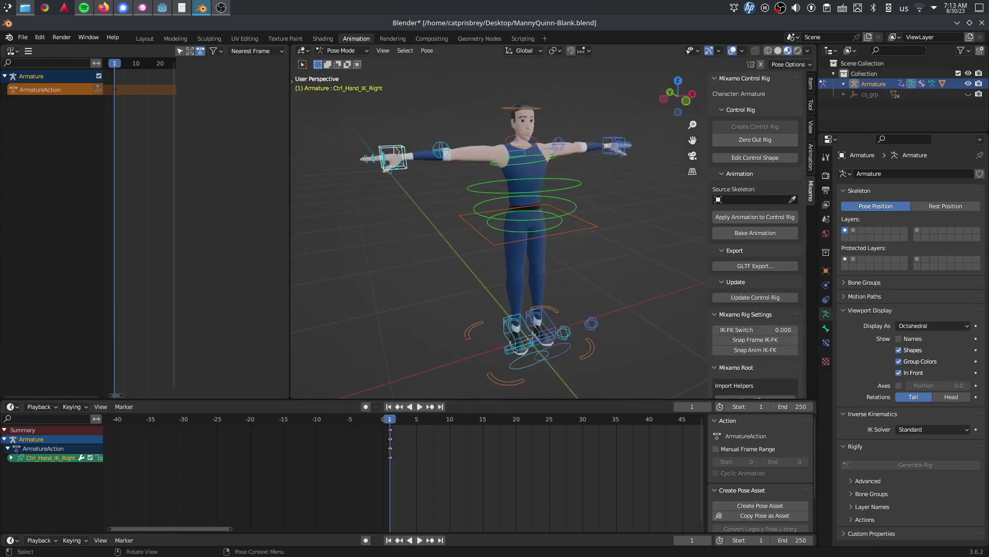
key(KP_1)
click(760, 64)
Lower the right hand IK control beside the hip with mirroring and rotate it by -82.4° in front view.
key(g)
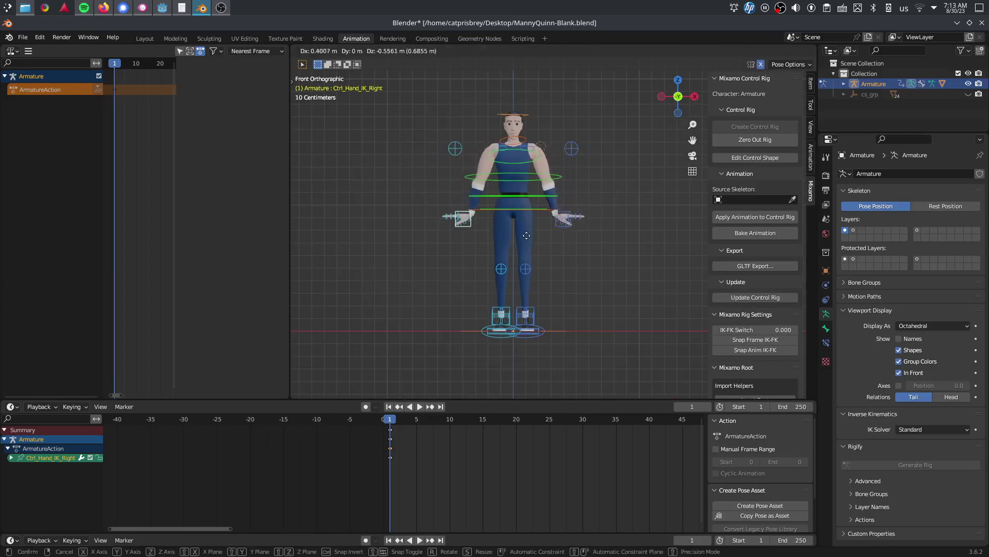
click(532, 235)
key(r)
click(536, 315)
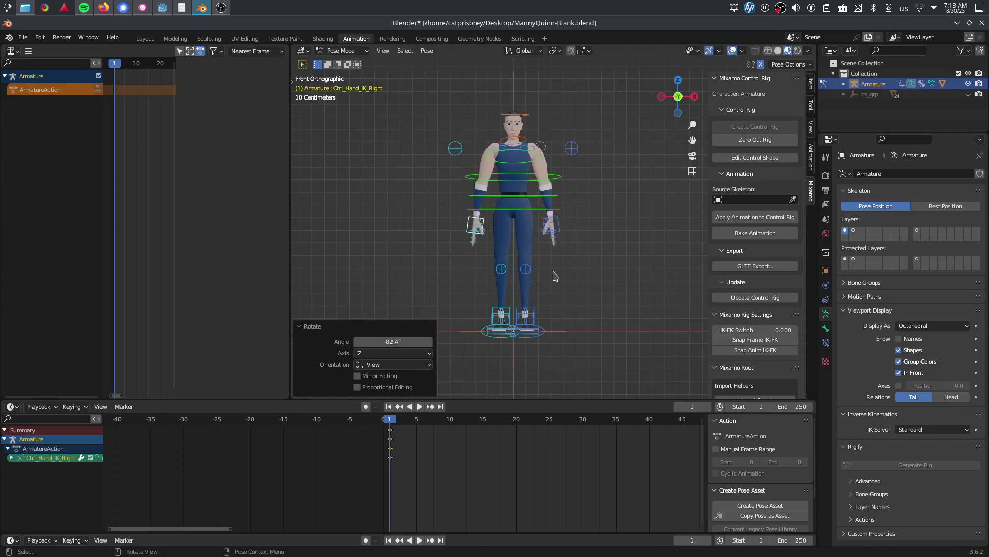
Curl the fingers by rotating the selected right-hand index, middle, ring and pinky controls by -66.8°.
scroll(470, 235, up, 4)
drag(365, 249, 413, 285)
key(r)
click(438, 172)
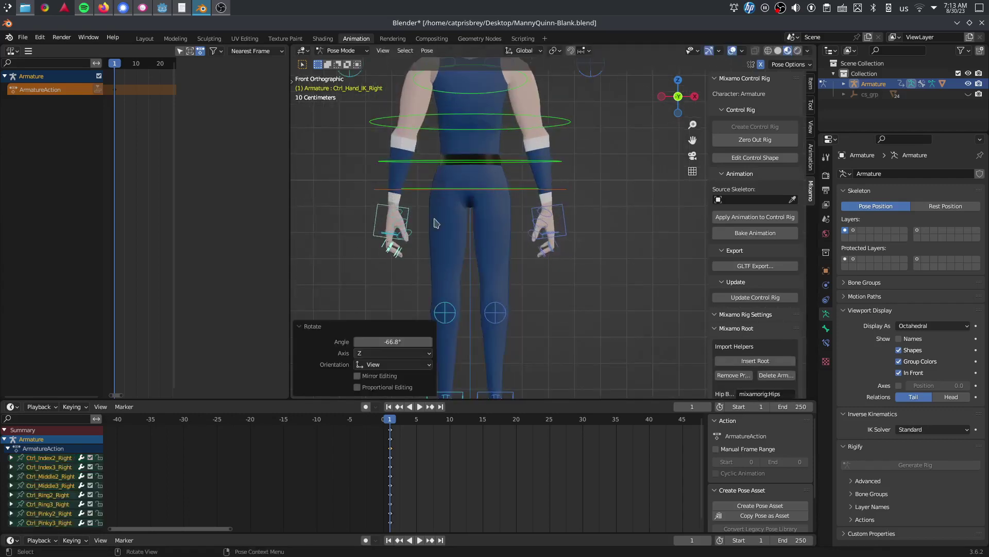
Rotate the right hand's Ctrl_Thumb2_Right control by 27.6° in front view with mirroring.
click(399, 223)
key(r)
click(515, 207)
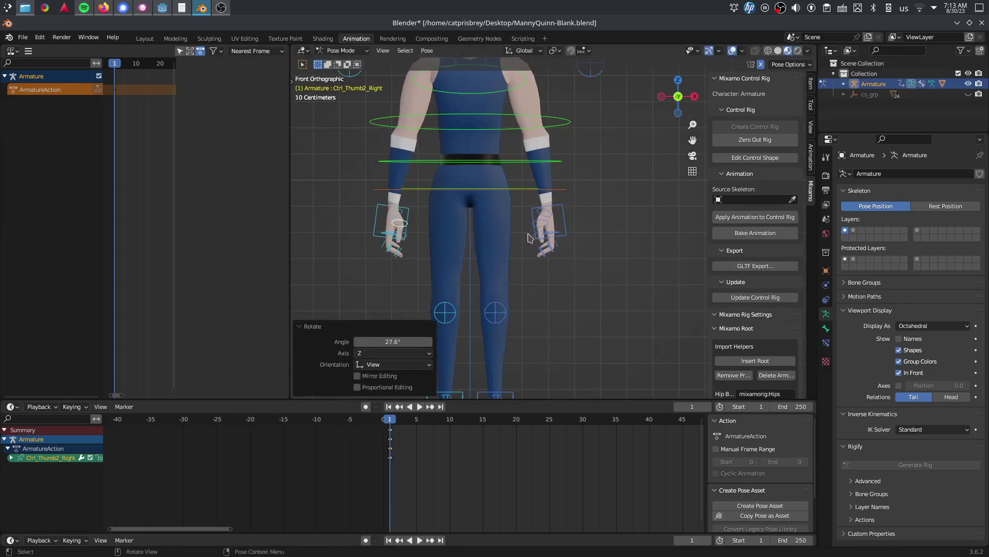
Move the right hand IK control about 0.07 m inward toward the body with mirroring.
scroll(514, 207, down, 4)
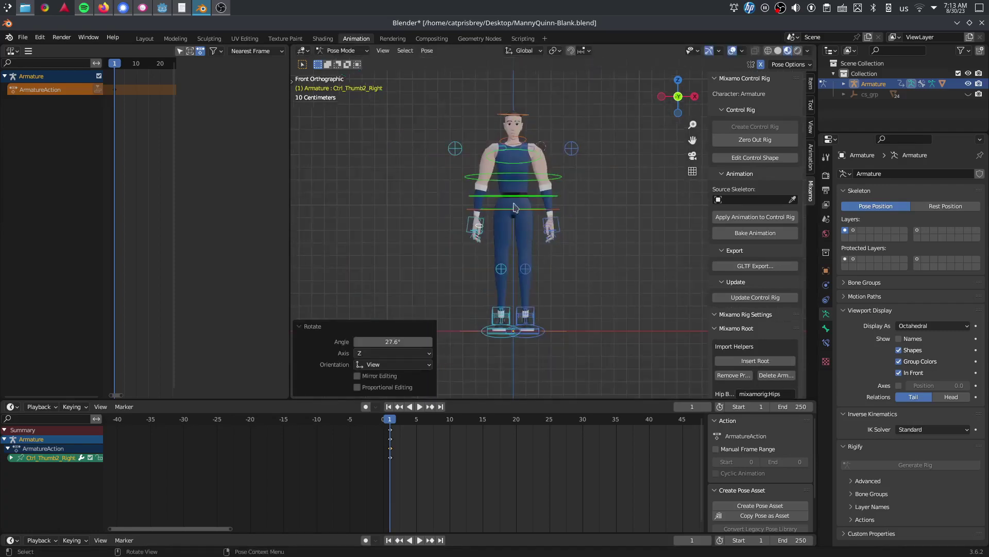
click(472, 223)
key(g)
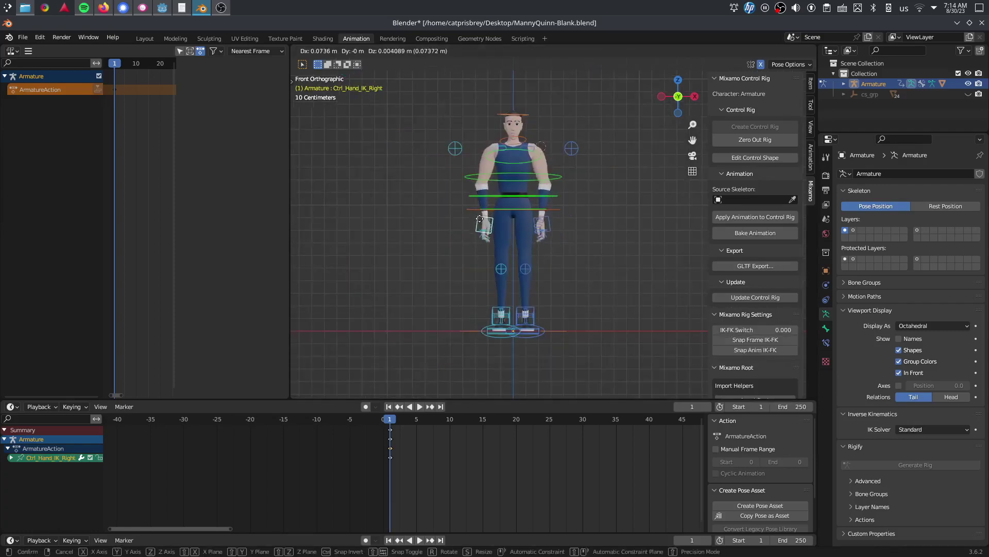
click(479, 218)
Lower the Ctrl_Hips control about 0.01 m along the global Z axis.
click(555, 211)
key(g)
key(z)
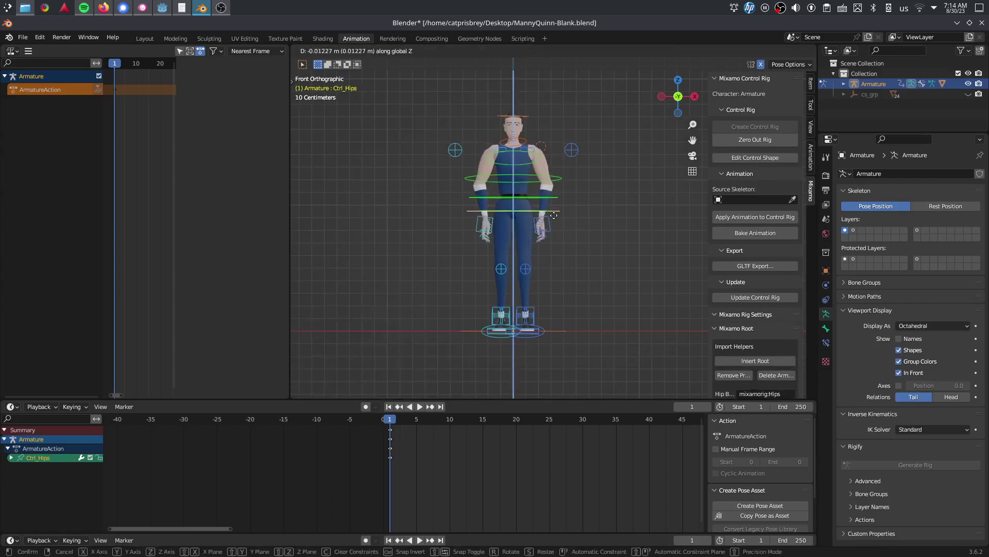
click(555, 213)
Select all rig controls and insert Location & Rotation keyframes for the standing pose at frame 1.
drag(652, 100, 779, 111)
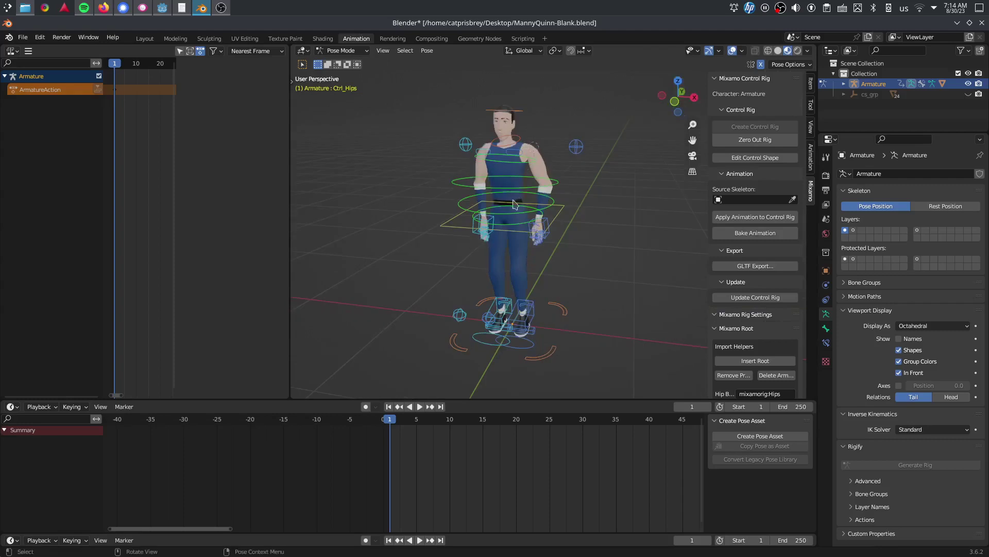
key(a)
right_click(417, 222)
click(421, 218)
At frame 30, move the left foot IK control about 0.7 m forward and 0.9 m up in right side view.
key(space)
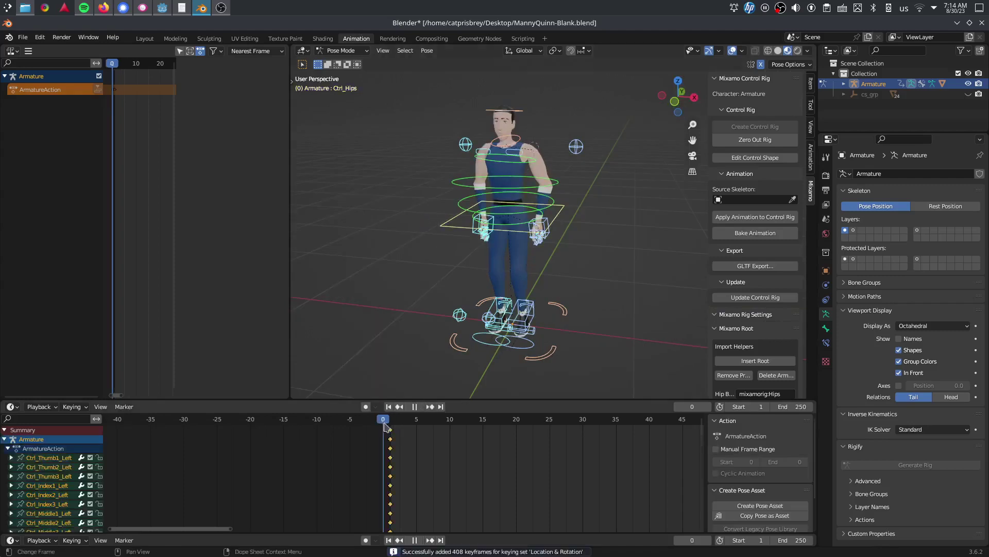
drag(390, 427, 585, 432)
key(space)
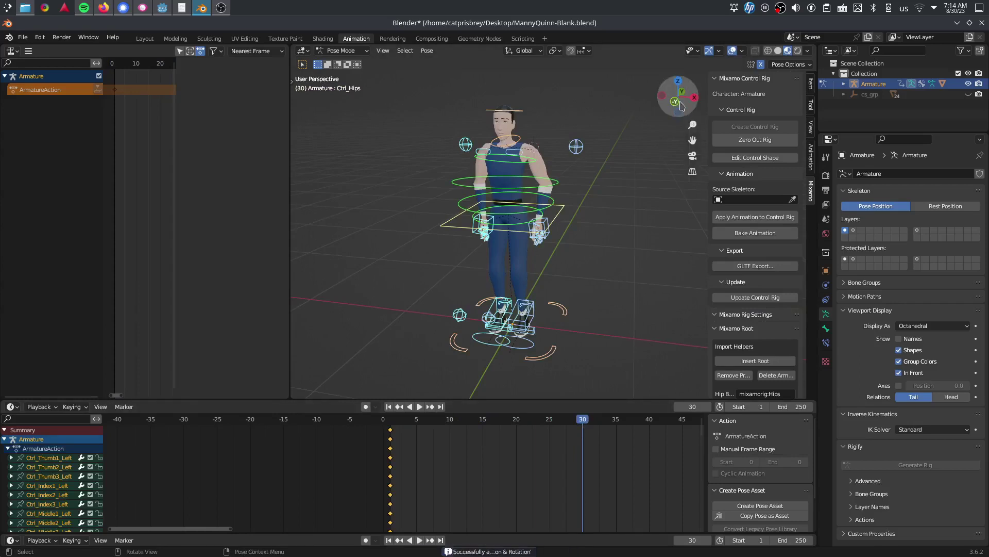
drag(690, 105, 676, 107)
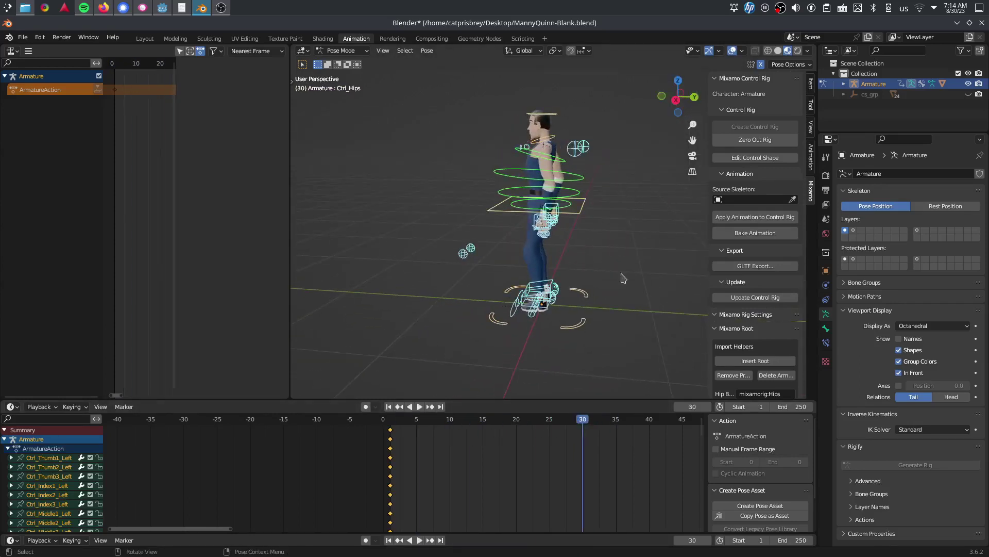
click(608, 239)
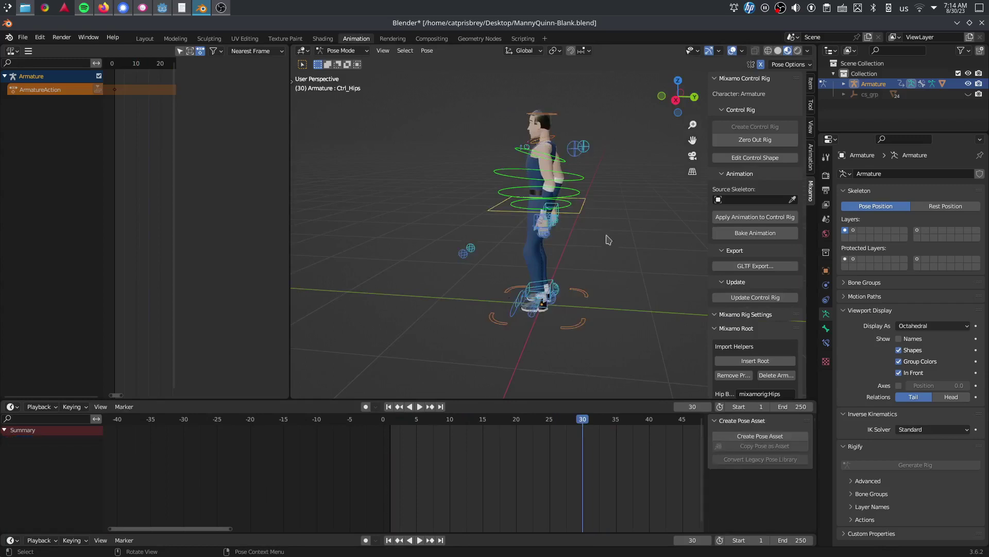
click(550, 288)
key(KP_3)
key(g)
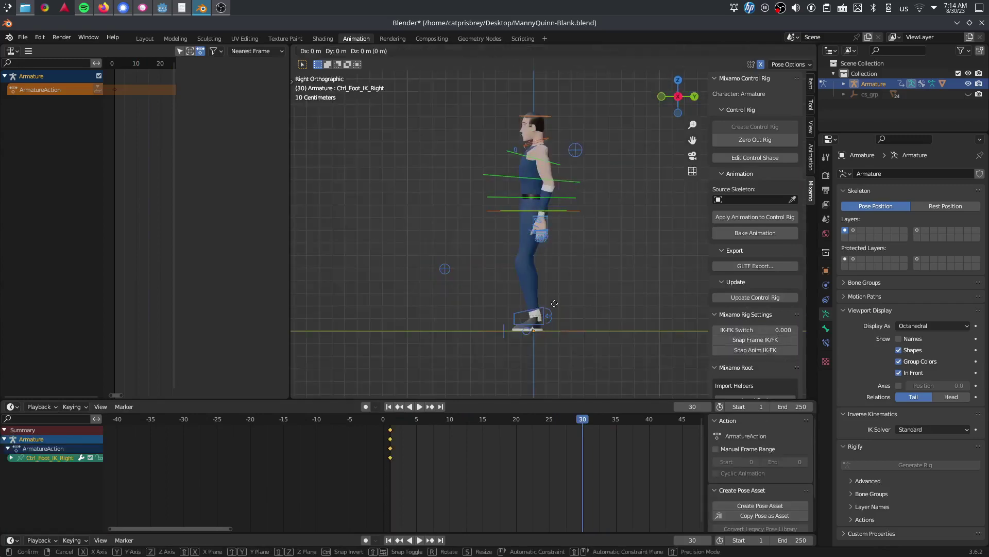
right_click(556, 296)
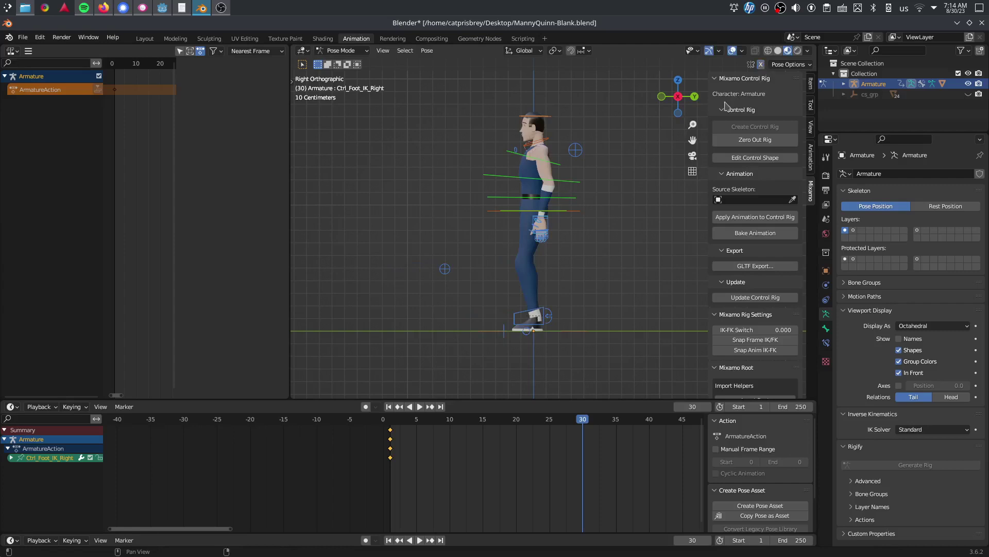
click(516, 316)
key(g)
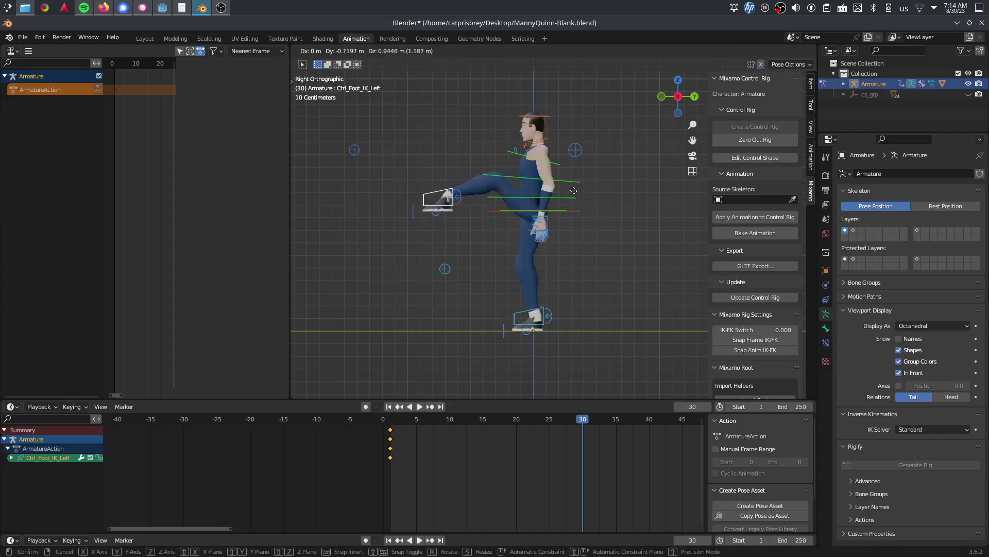
click(565, 181)
Bring the raised left foot IK control slightly lower and closer to the body to bend the knee.
click(535, 314)
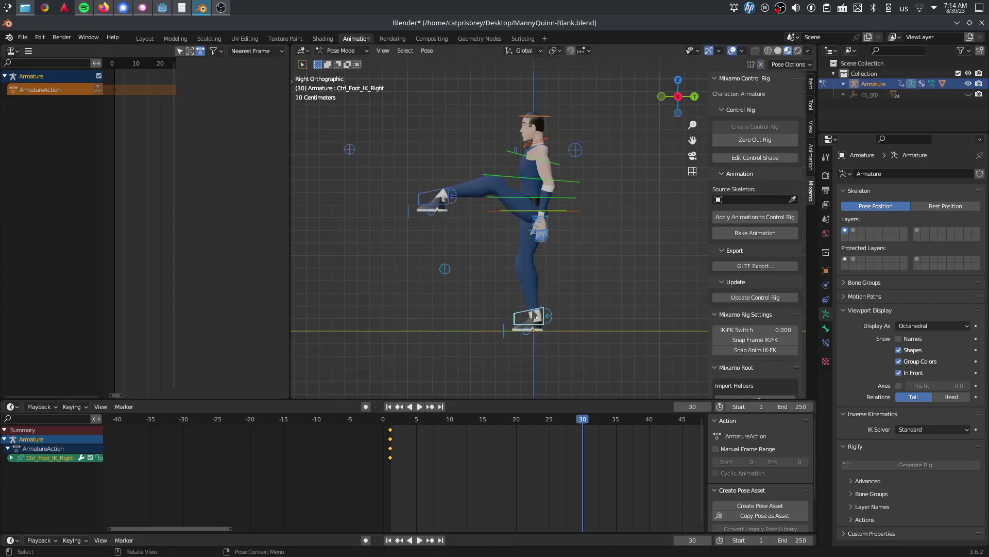
click(426, 196)
key(g)
click(442, 207)
Slide the right foot IK control about 0.18 m backward along its local Y axis and adjust its rotation.
click(526, 316)
key(g)
key(y)
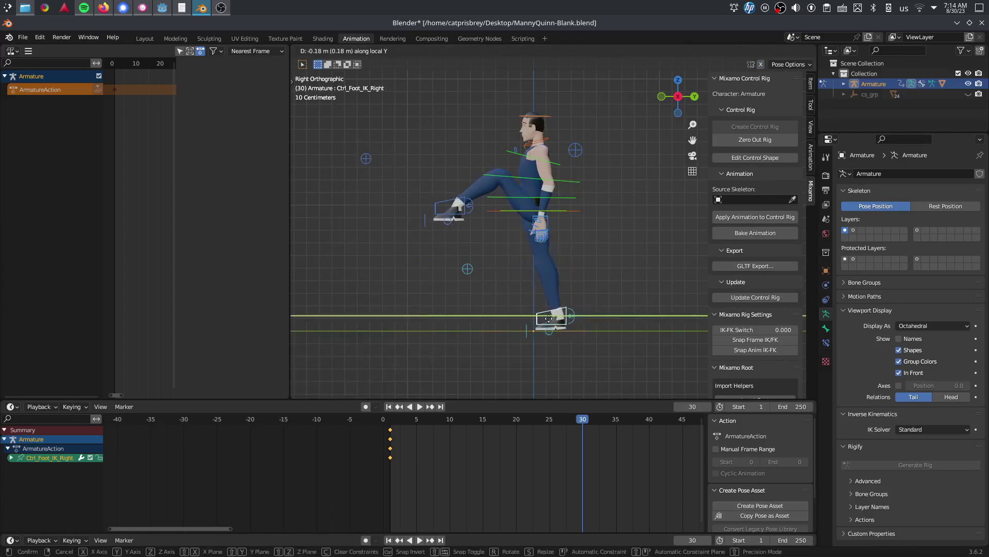
click(554, 315)
key(r)
click(596, 286)
Lift the right heel by rotating Ctrl_Foot_01_Right, and fine-tune the rotation and position of the right foot IK control.
click(556, 334)
key(r)
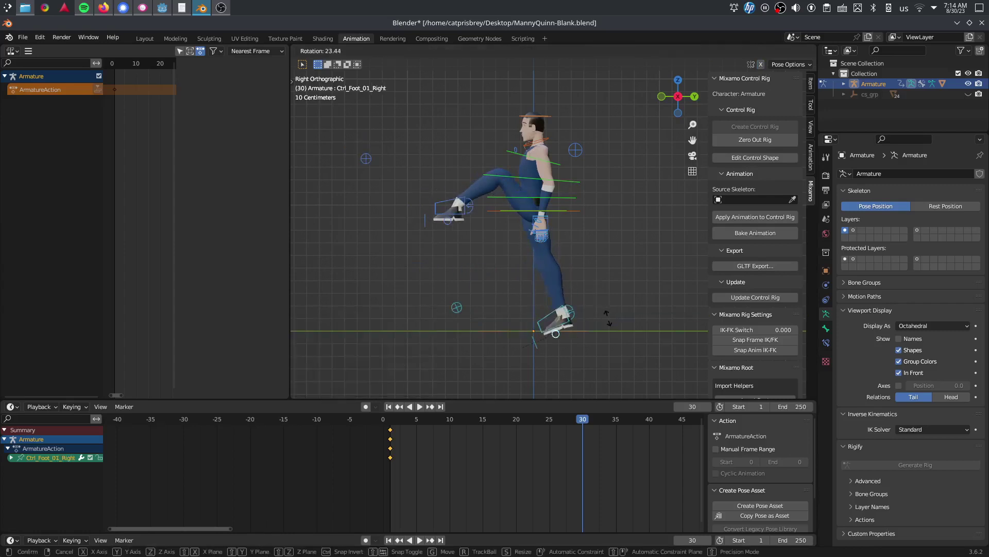
click(564, 235)
click(562, 309)
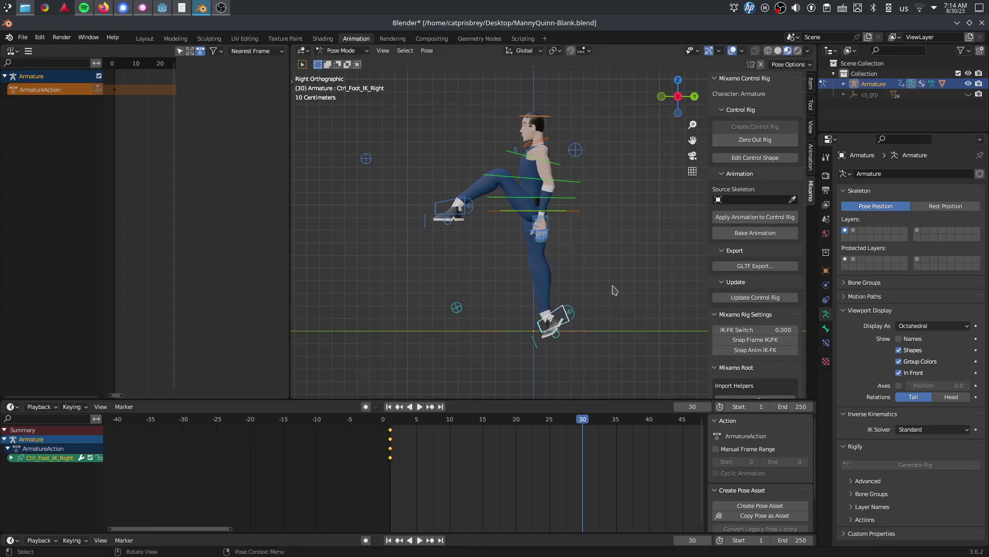
key(r)
click(617, 309)
key(g)
click(620, 311)
Swing the left arm back by moving Ctrl_Hand_IK_Left backward and up behind the torso.
click(541, 227)
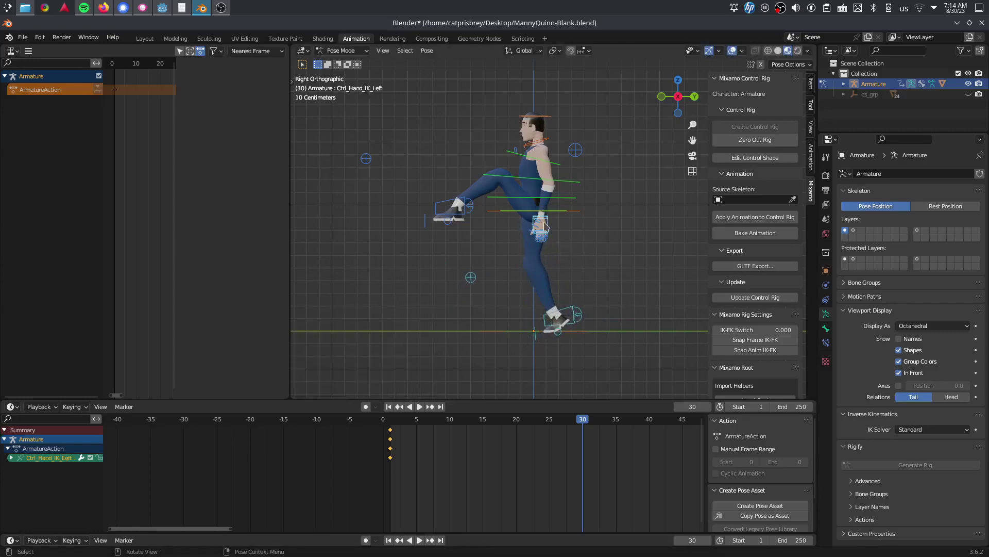
key(g)
click(603, 183)
Swing the right arm forward by moving Ctrl_Hand_IK_Right -0.4498 m in Y and 0.3721 m in Z, and rotate it about 45°.
click(541, 227)
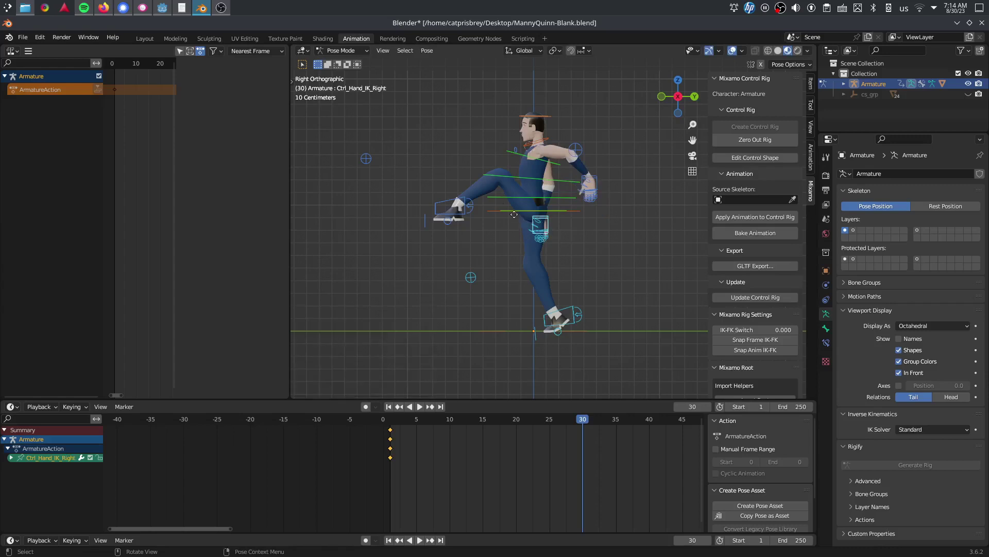
key(g)
click(473, 176)
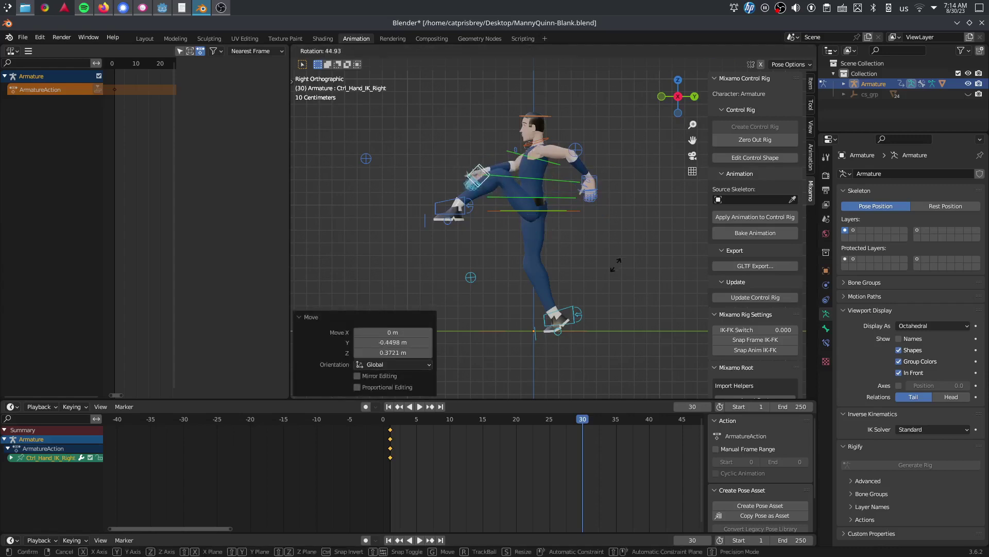
Select all rig controls and insert Location & Rotation keyframes for the stepping pose at frame 30.
key(a)
key(i)
click(616, 240)
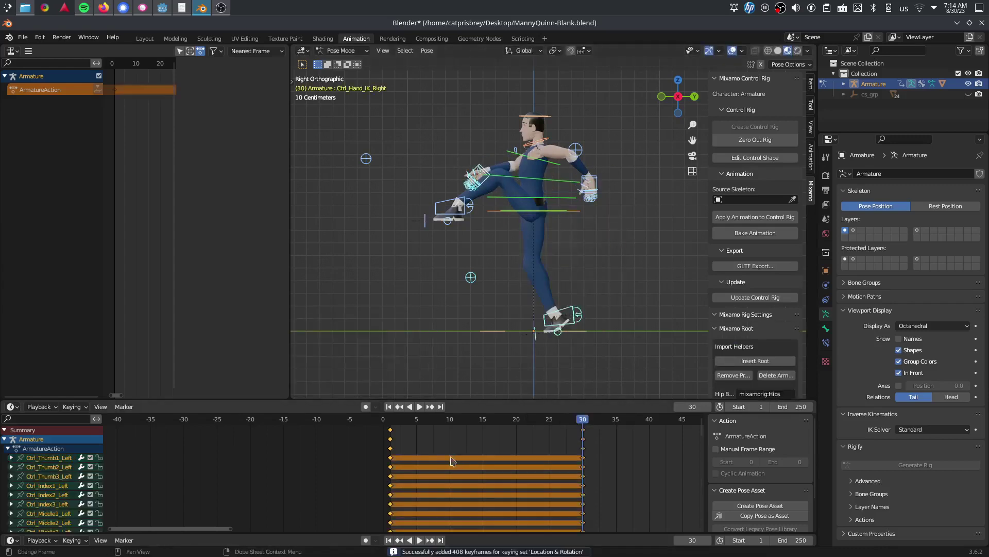
Scrub through the motion and move the frame 1 keyframes of all controls to frame 15.
right_click(578, 419)
click(578, 418)
drag(539, 422, 486, 425)
key(Escape)
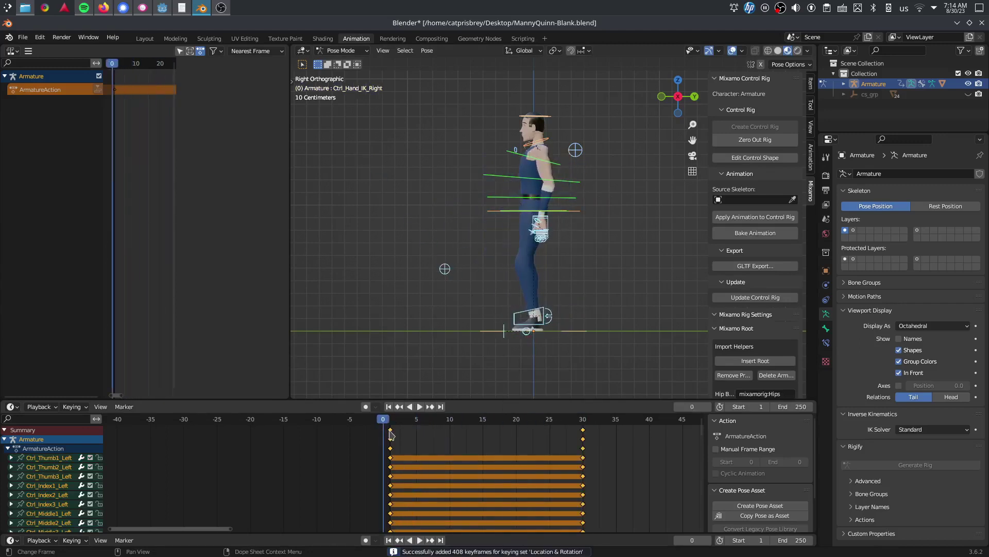
click(391, 433)
drag(393, 433, 489, 434)
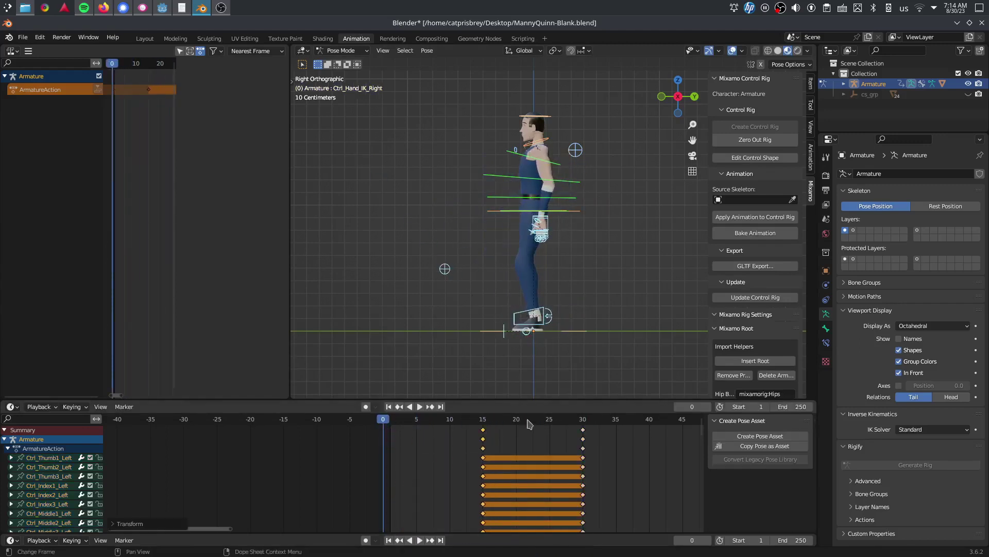
Copy the stepping pose from frame 30 and paste it unflipped at frame 1.
click(390, 423)
right_click(361, 278)
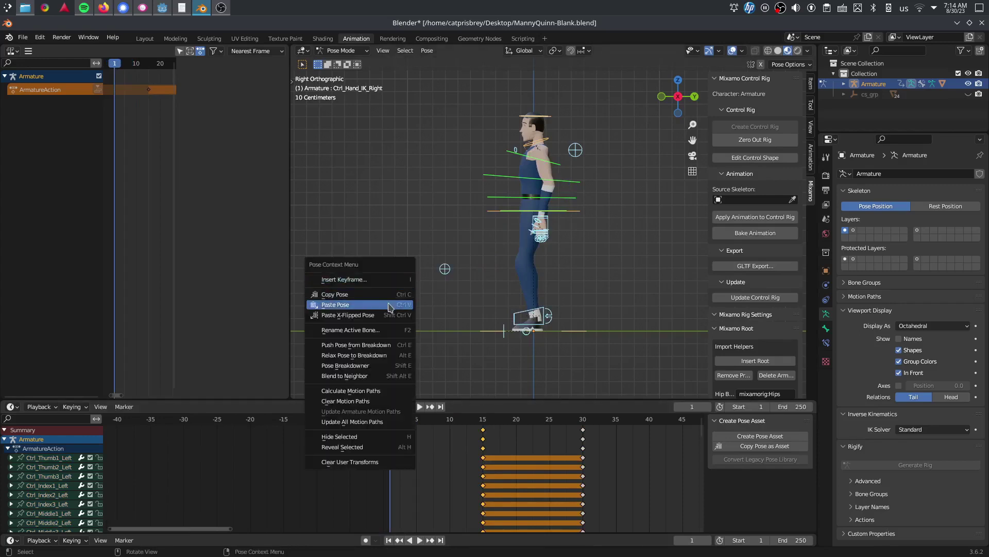
click(395, 304)
click(581, 422)
right_click(514, 364)
click(511, 353)
click(389, 419)
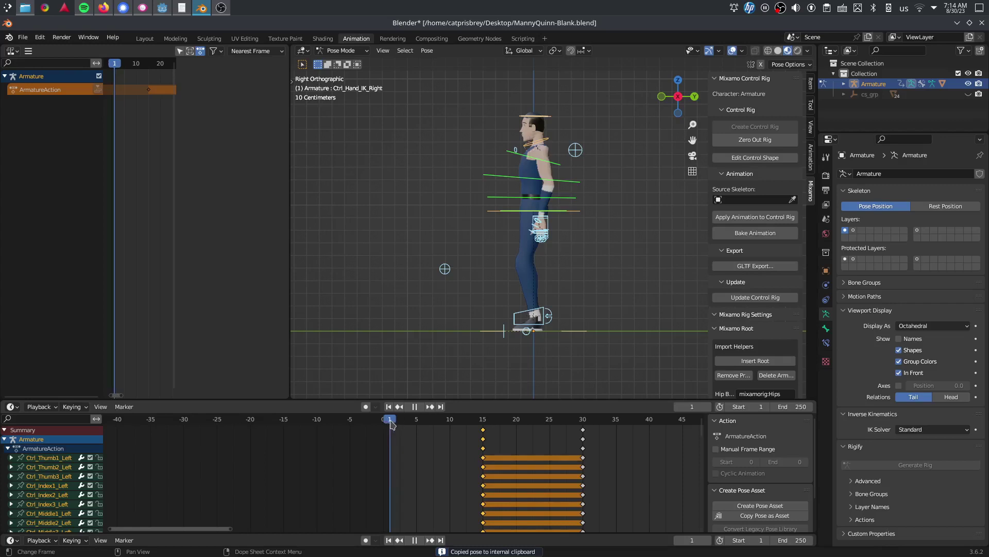
right_click(382, 320)
click(381, 330)
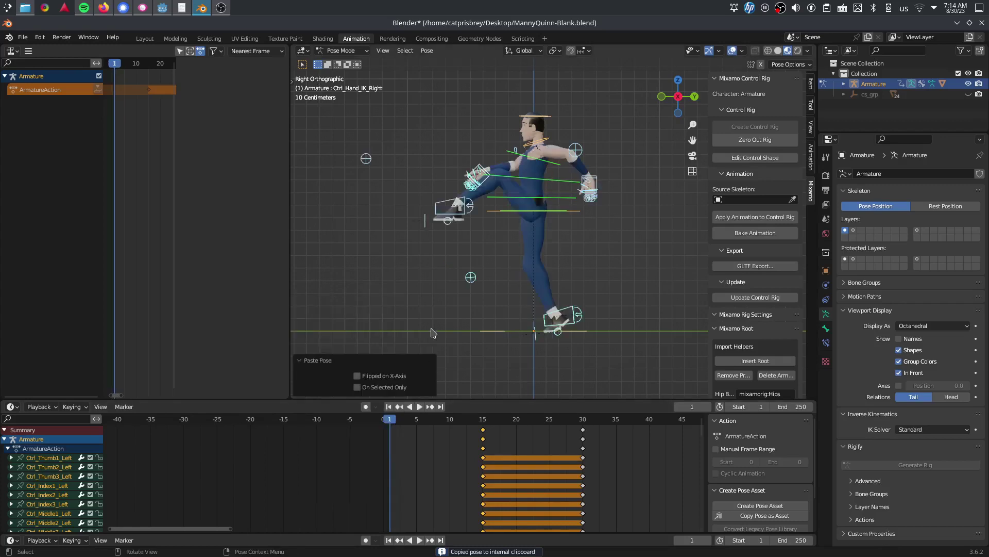
Try pasting the copied stepping pose X-flipped at frame 1 without keyframing it.
right_click(424, 302)
click(417, 312)
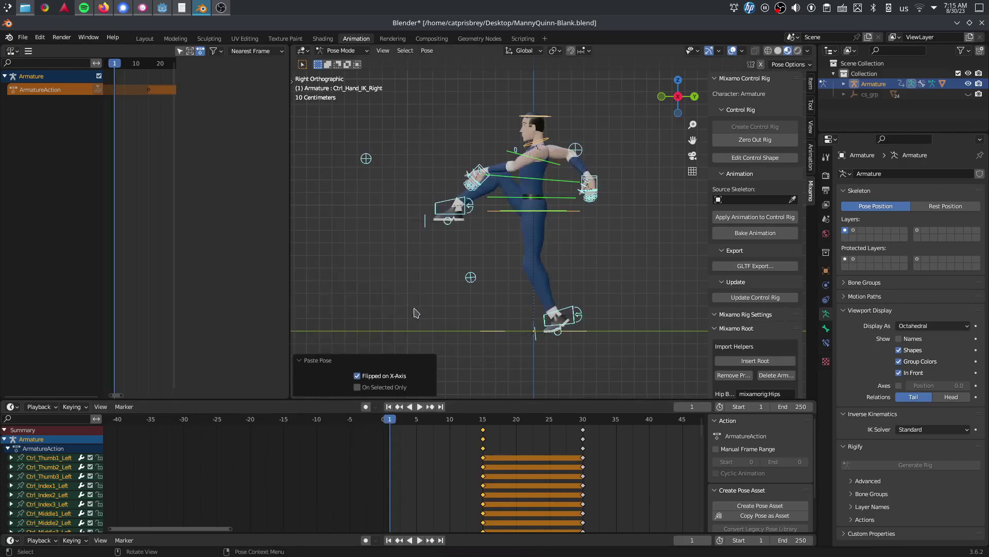
right_click(417, 313)
click(520, 356)
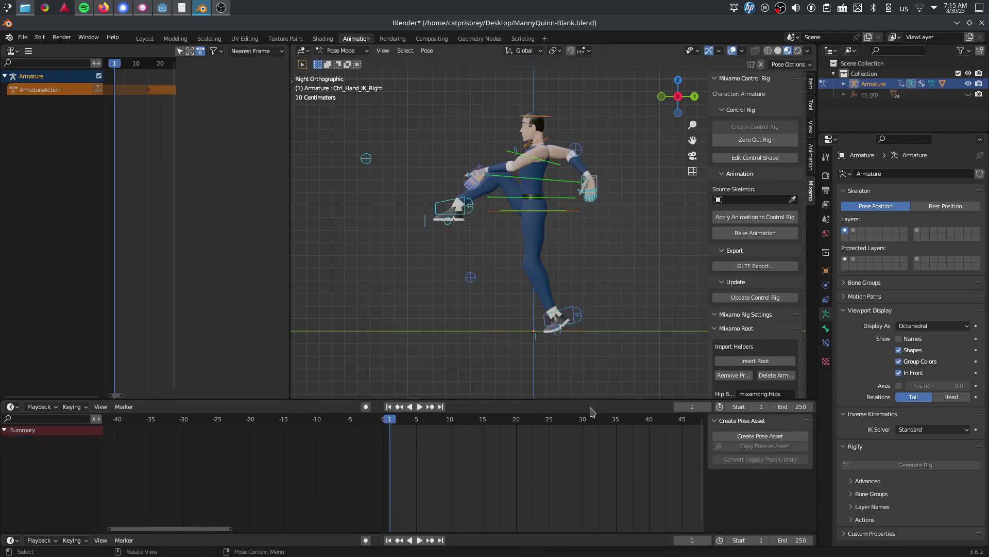
key(a)
Copy the pose of all controls at frame 30 and paste it X-flipped at frame 1.
drag(518, 420, 584, 421)
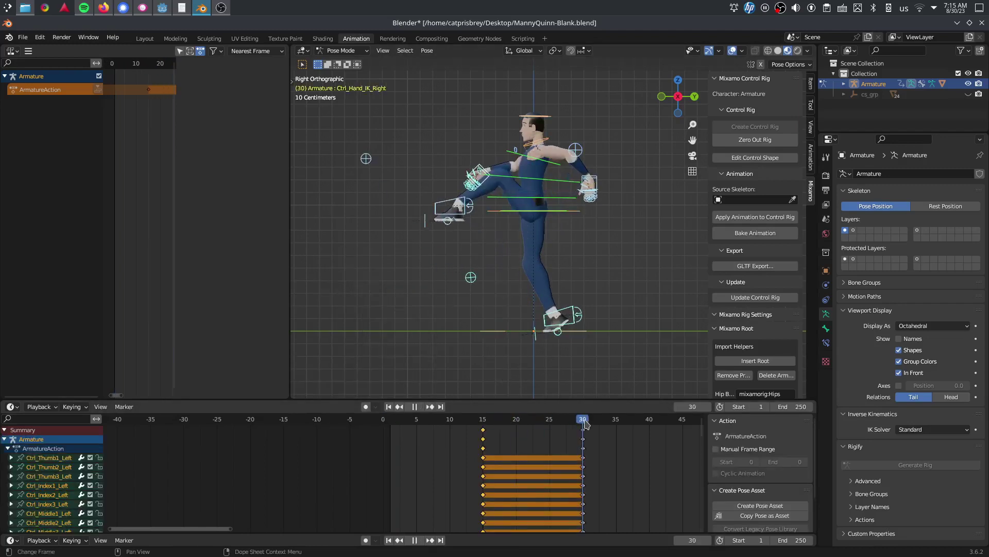
right_click(611, 268)
click(605, 252)
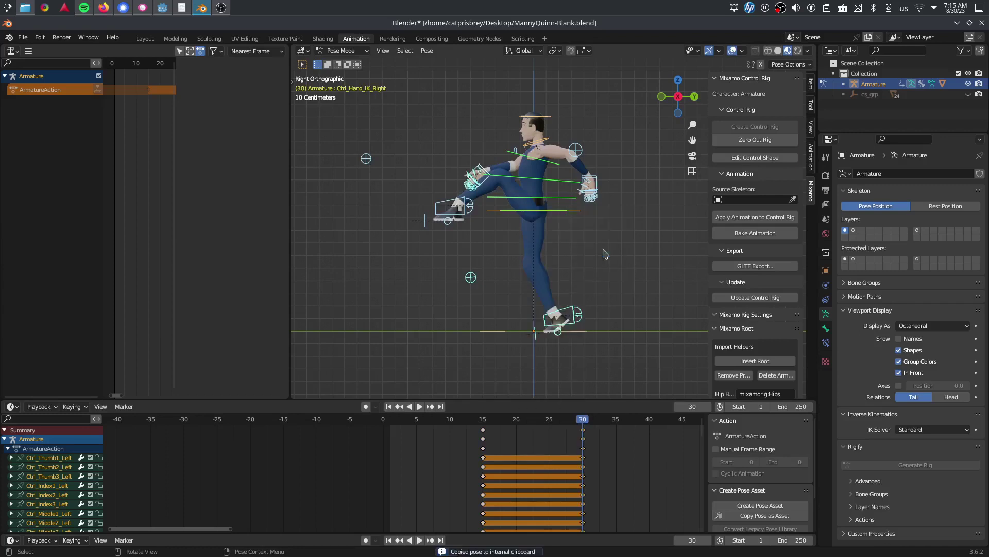
key(shift+Left)
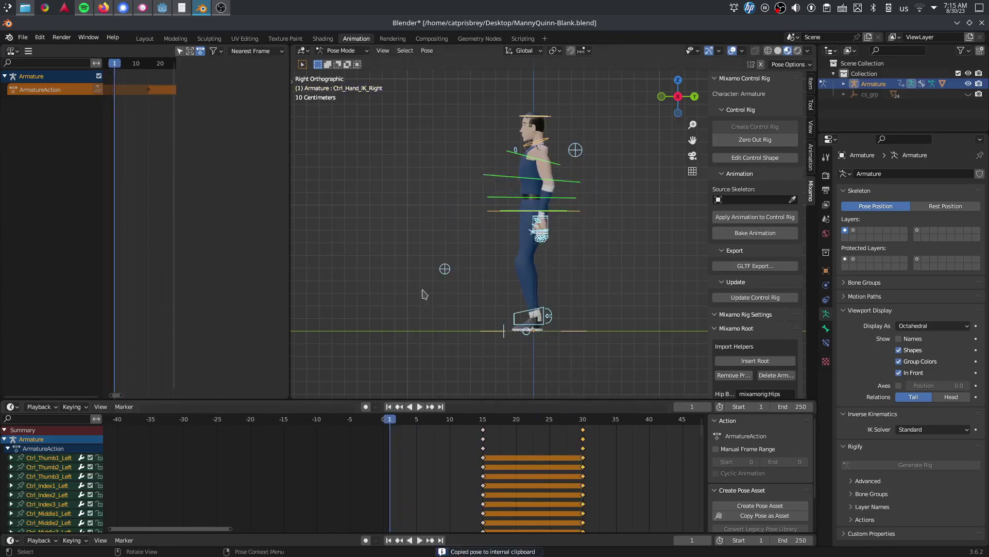
right_click(373, 285)
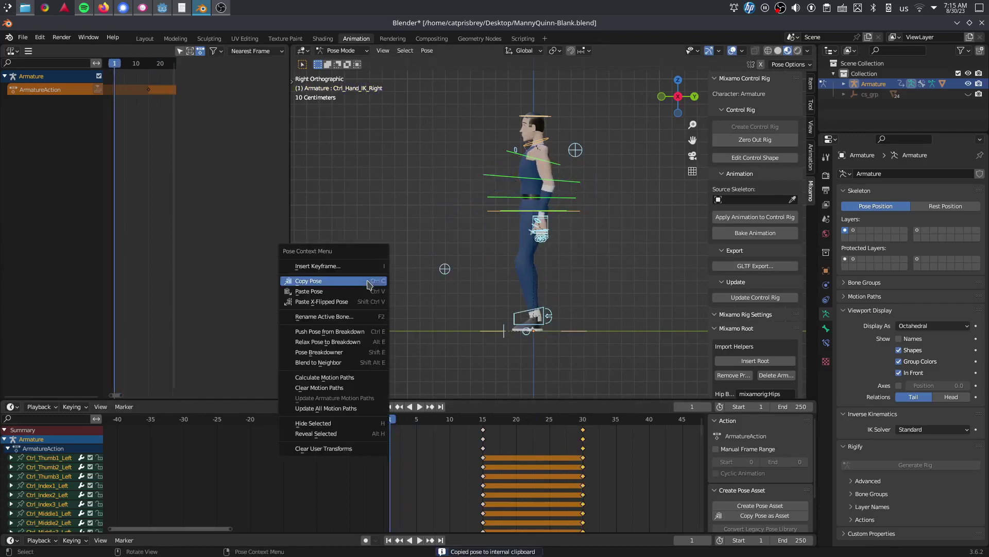
click(344, 303)
Compare the unflipped and X-flipped versions of the pasted pose at frame 1 from the front.
drag(664, 94, 639, 98)
right_click(624, 163)
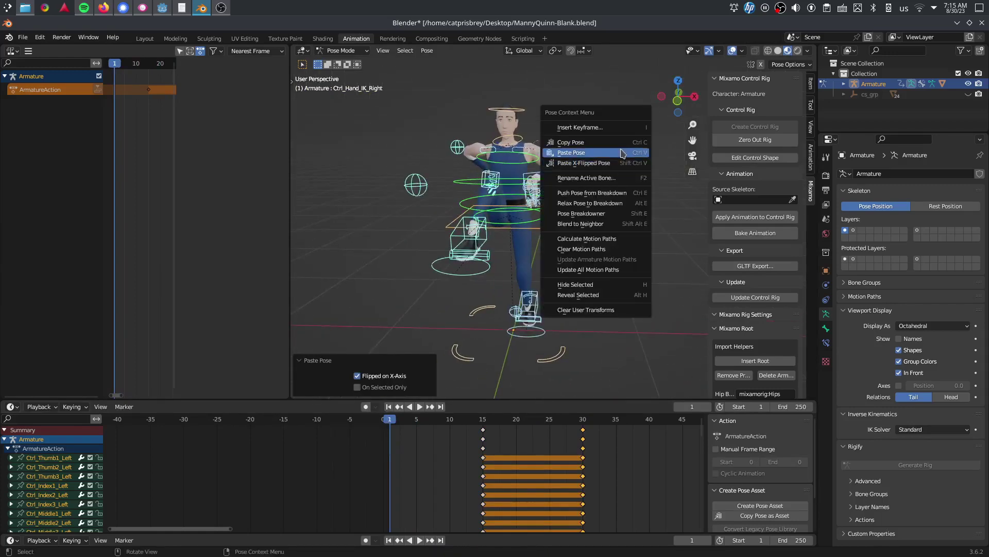
click(623, 154)
right_click(586, 202)
click(586, 213)
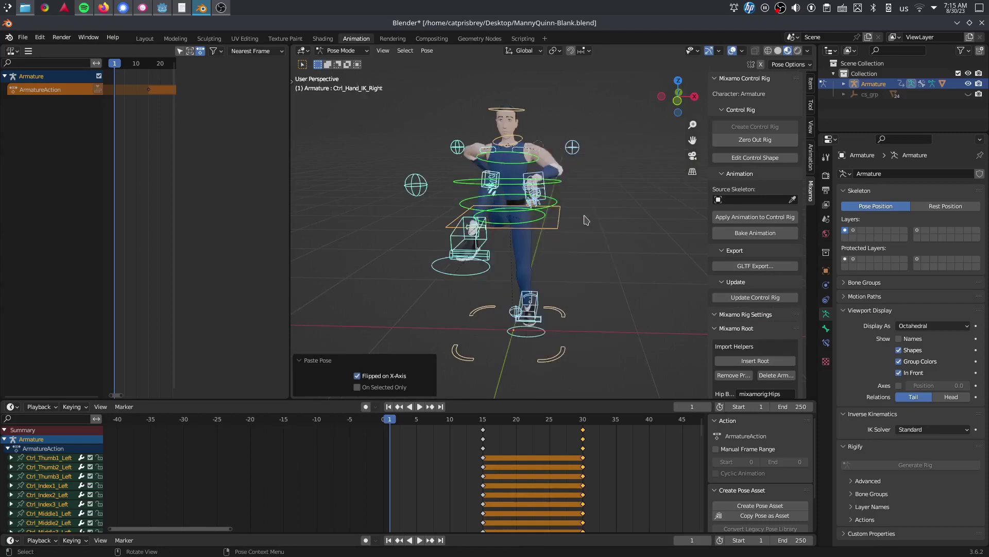
Insert Location & Rotation keyframes for the X-flipped pose at frame 1 and scrub the animation to frame 30.
right_click(626, 231)
click(632, 192)
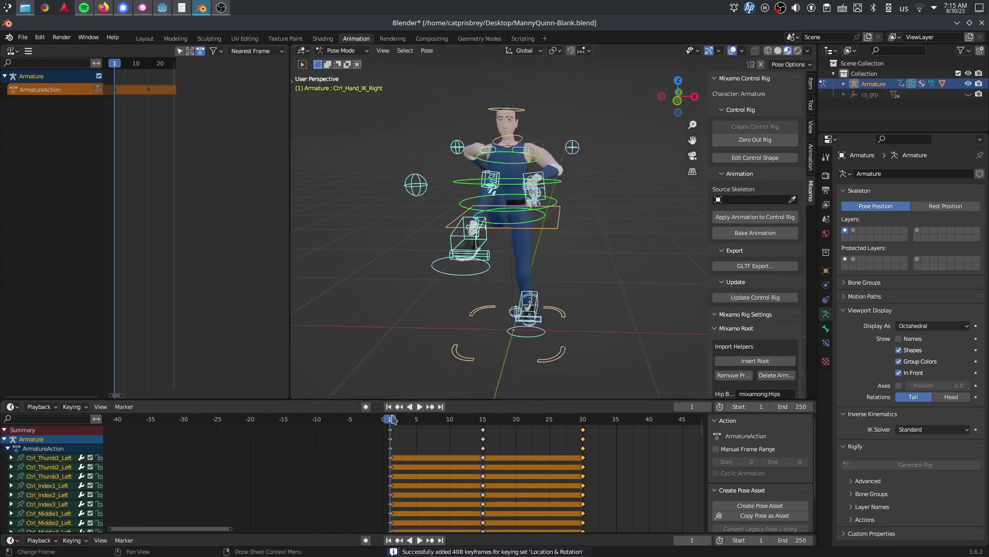
drag(391, 420, 585, 438)
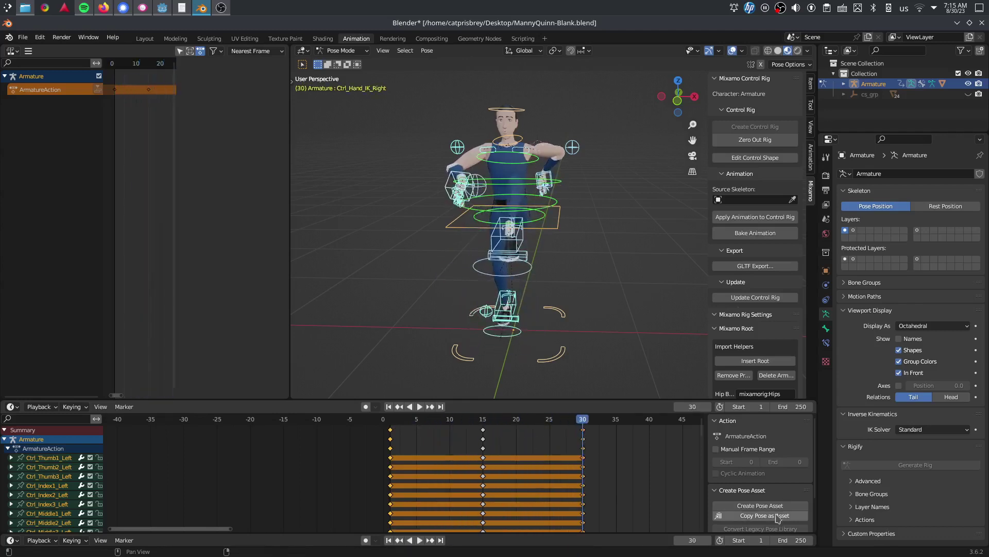
Set the playback range to frames 0 through 30 and play the stepping animation viewed from the side.
mouse_move(786, 539)
mouse_down()
mouse_move(663, 539)
mouse_move(693, 540)
mouse_up()
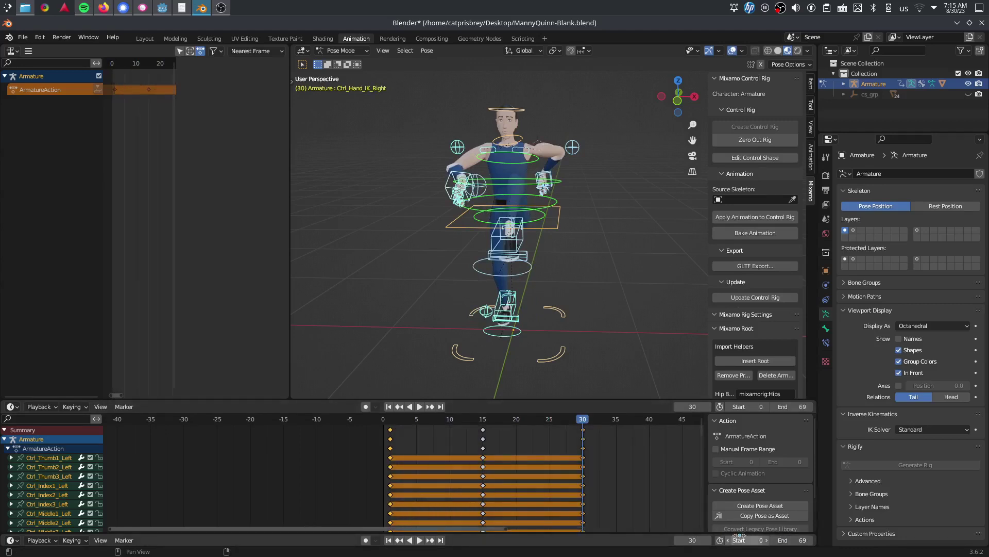
mouse_move(788, 539)
mouse_down()
mouse_move(771, 539)
mouse_move(781, 540)
mouse_up()
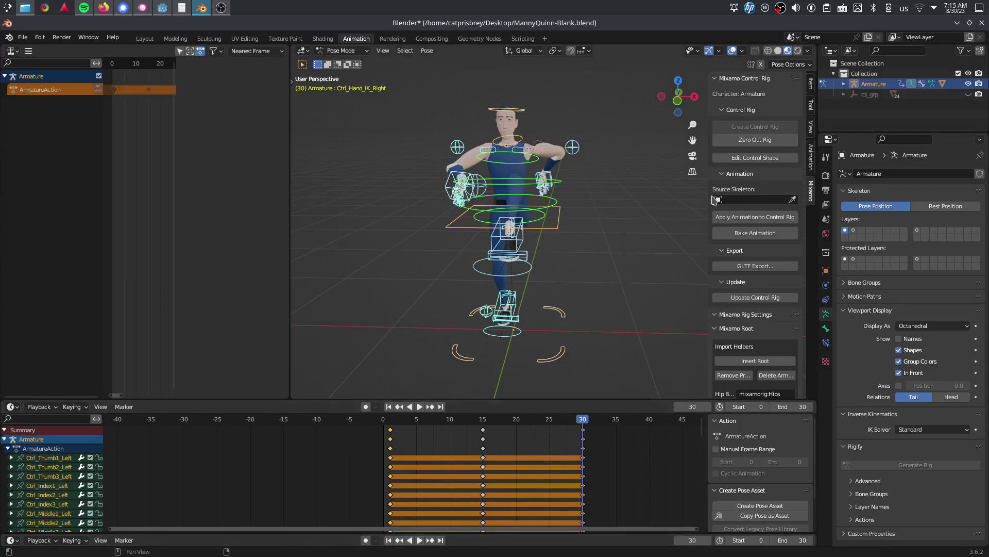
drag(679, 106, 477, 317)
key(space)
scroll(648, 200, down, 4)
scroll(478, 317, up, 1)
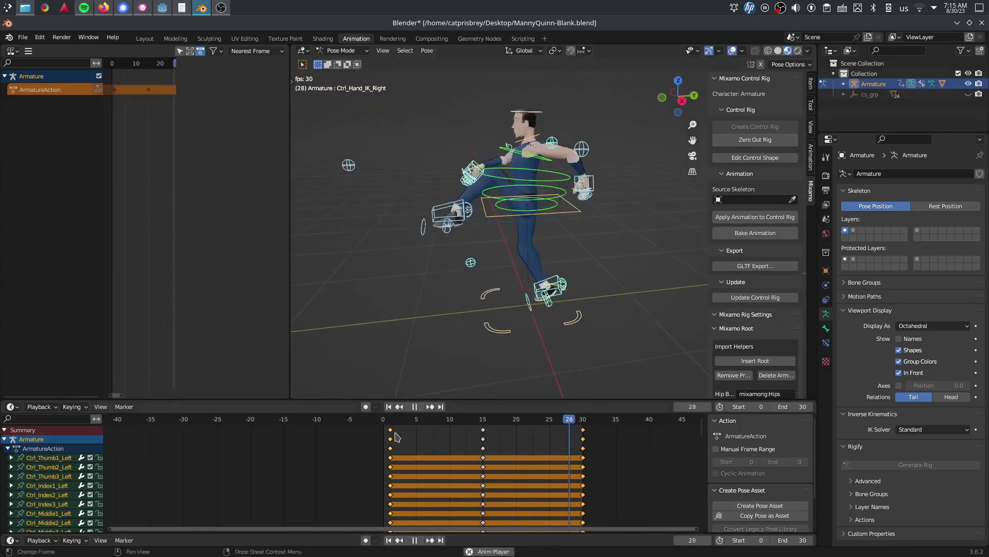
Compress all keyframes in time and shift them so they sit at frames 0, 6 and 13.
key(a)
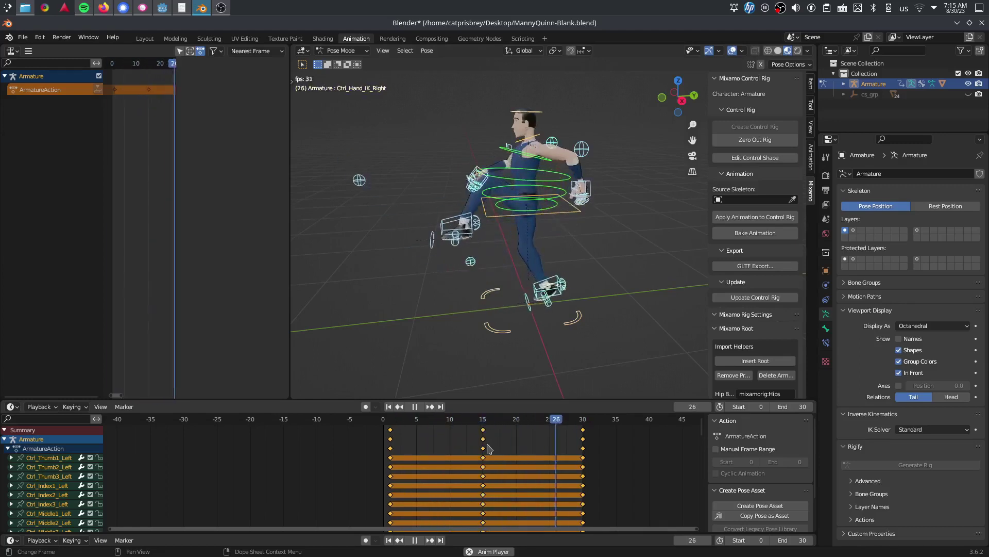
key(space)
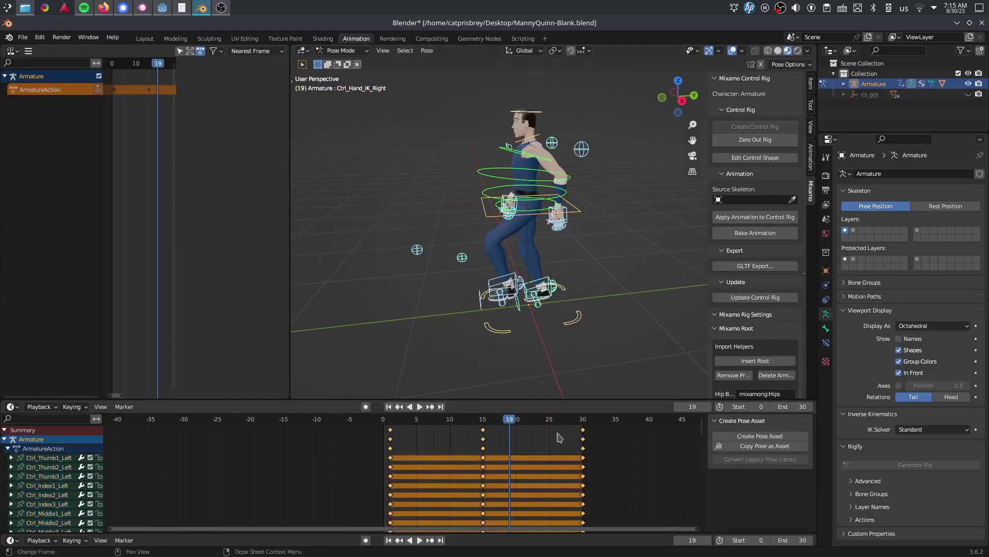
key(s)
click(531, 435)
key(g)
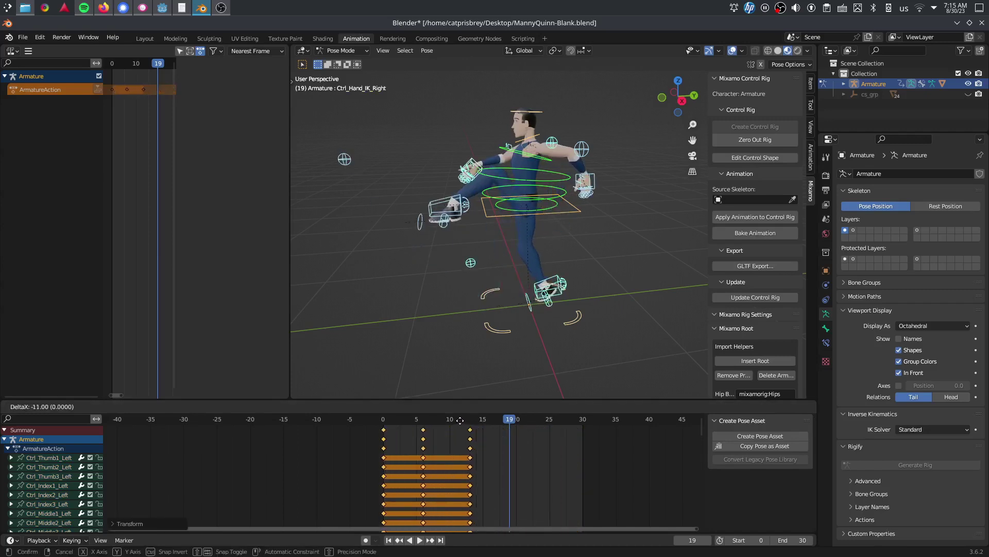
click(462, 424)
click(477, 422)
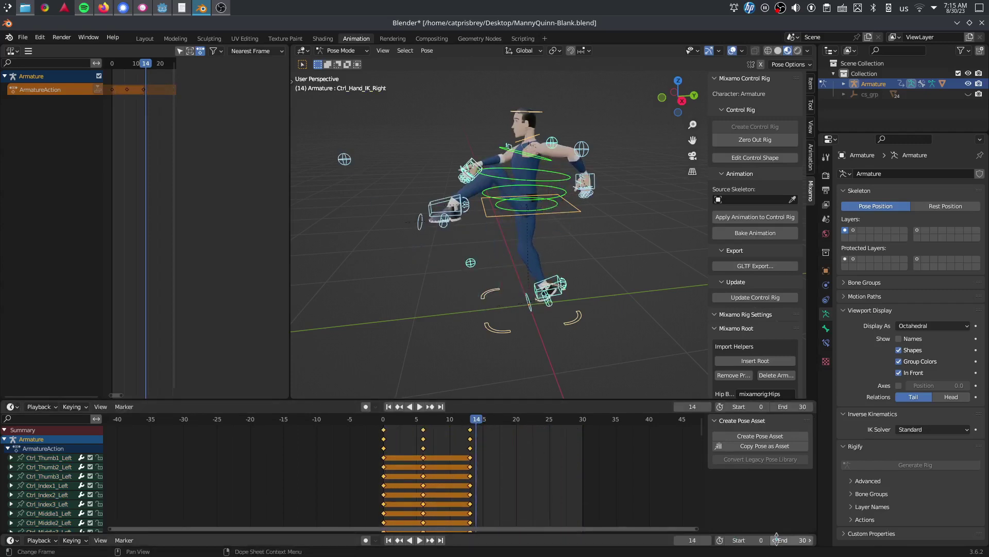
Set the end frame to 13 and play the shortened animation from the side and front.
mouse_move(777, 539)
mouse_down()
mouse_move(761, 539)
mouse_move(779, 540)
mouse_up()
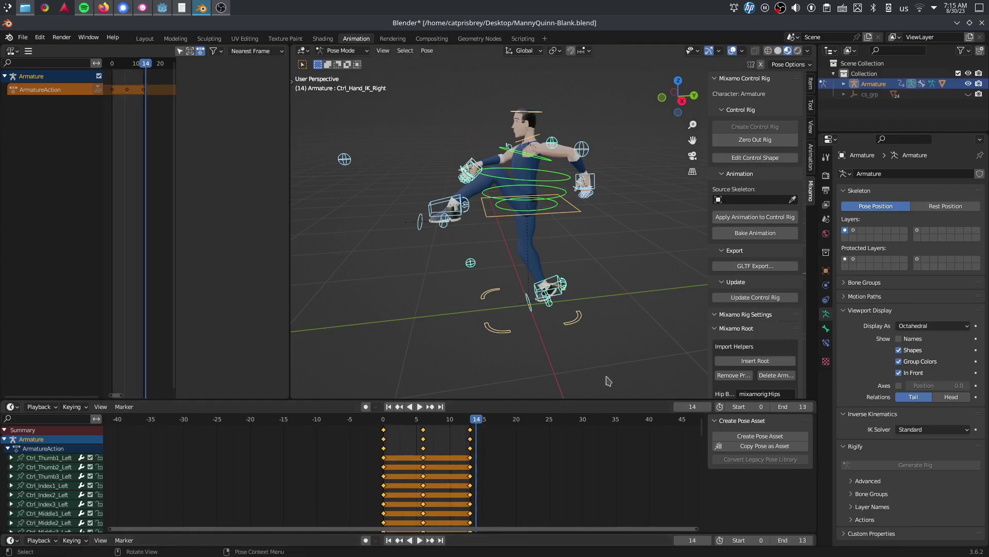
key(space)
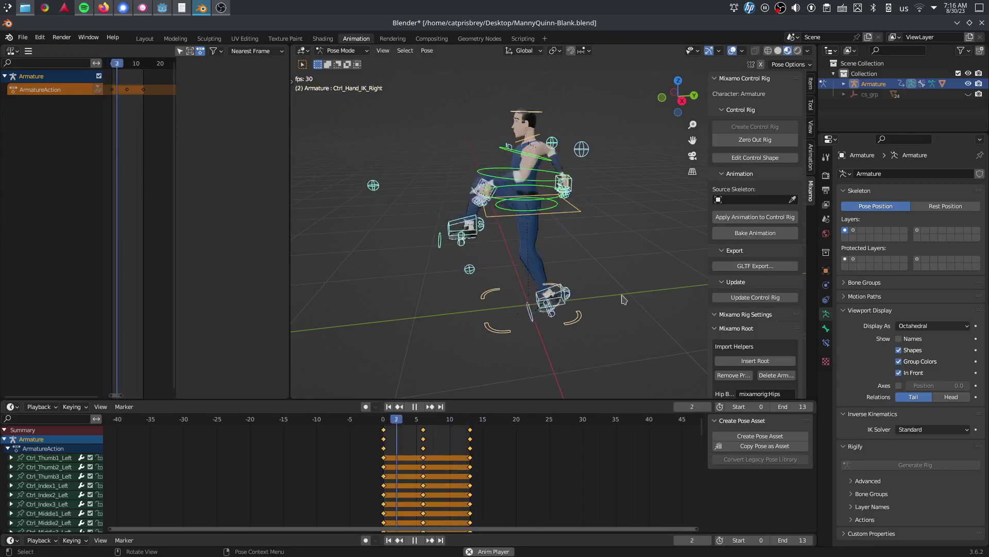
drag(676, 97, 737, 100)
key(space)
Copy the pose at frame 6, paste it at frame 19 and insert a keyframe for it there.
drag(413, 417, 421, 427)
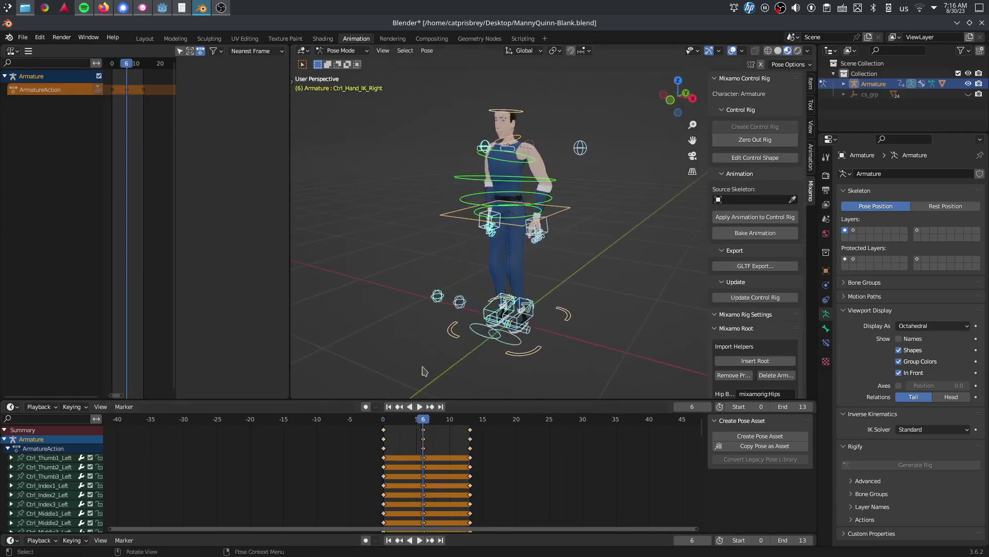
right_click(427, 396)
click(411, 349)
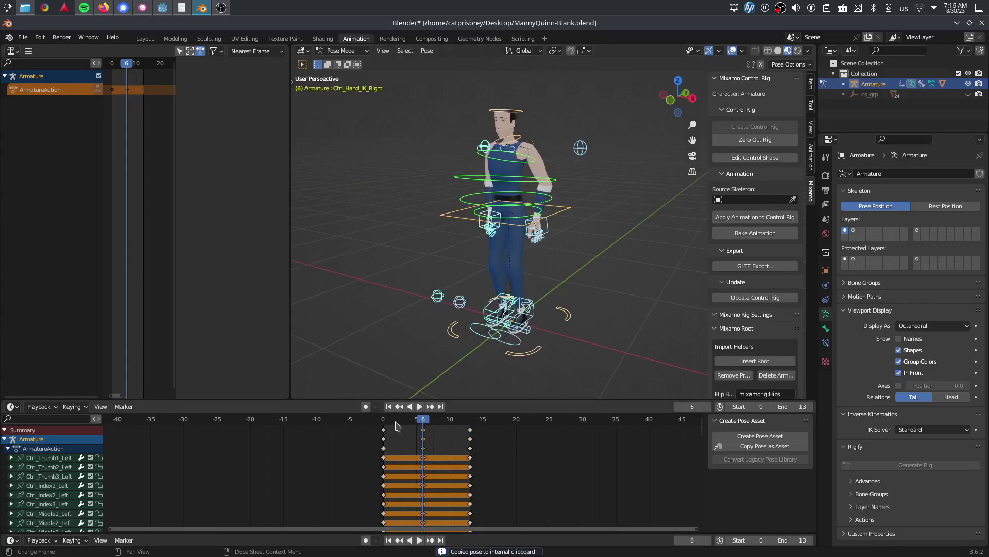
drag(423, 419, 509, 433)
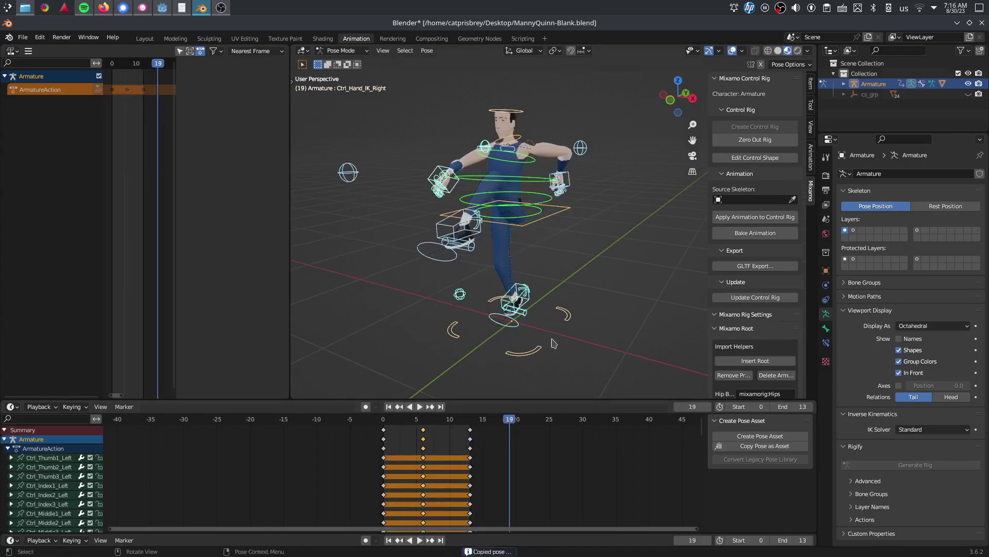
right_click(616, 304)
click(615, 304)
right_click(616, 284)
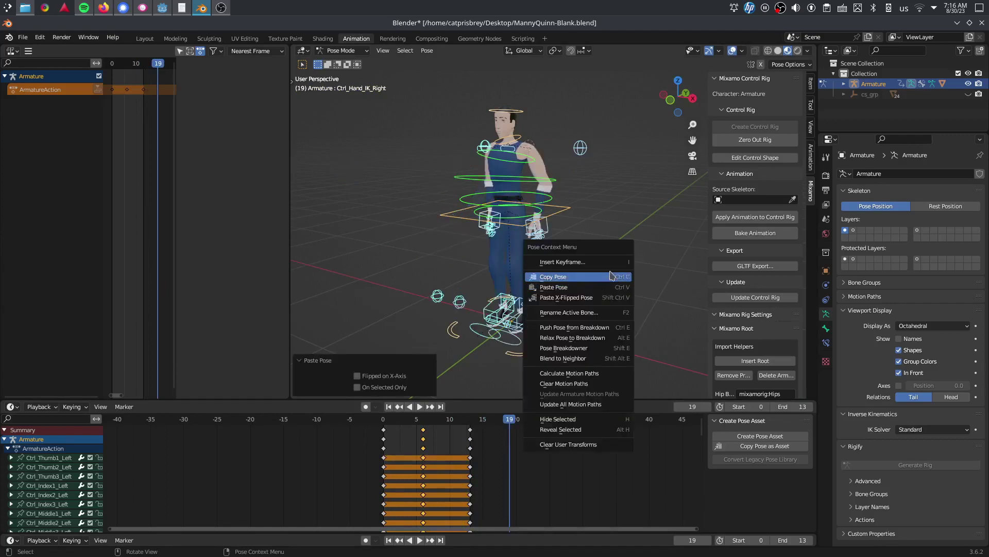
click(616, 260)
Set the end frame to 19, play the full walk cycle and deselect all rig controls.
mouse_move(788, 537)
mouse_down()
mouse_move(822, 537)
mouse_move(797, 540)
mouse_up()
key(space)
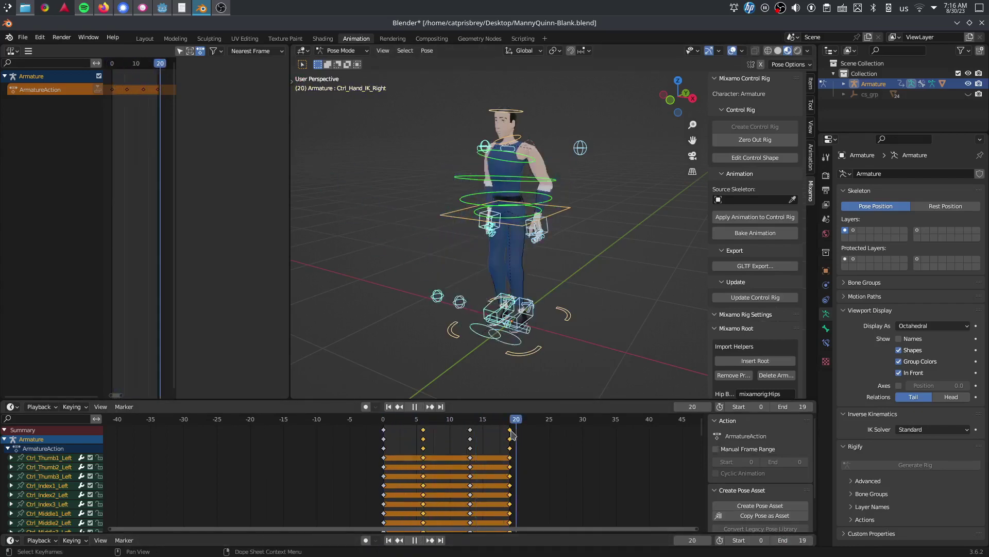
key(space)
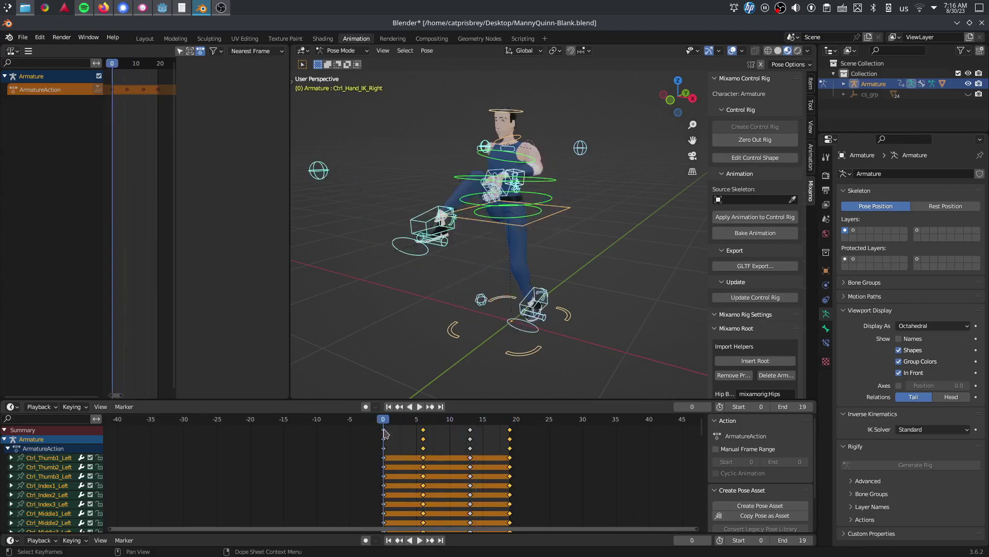
drag(679, 95, 702, 69)
scroll(107, 172, down, 1)
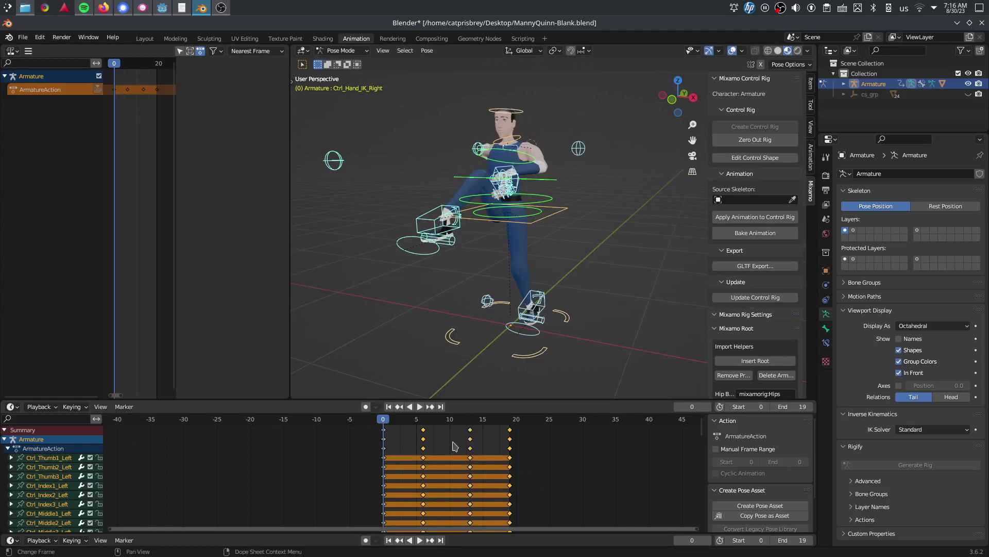
click(337, 309)
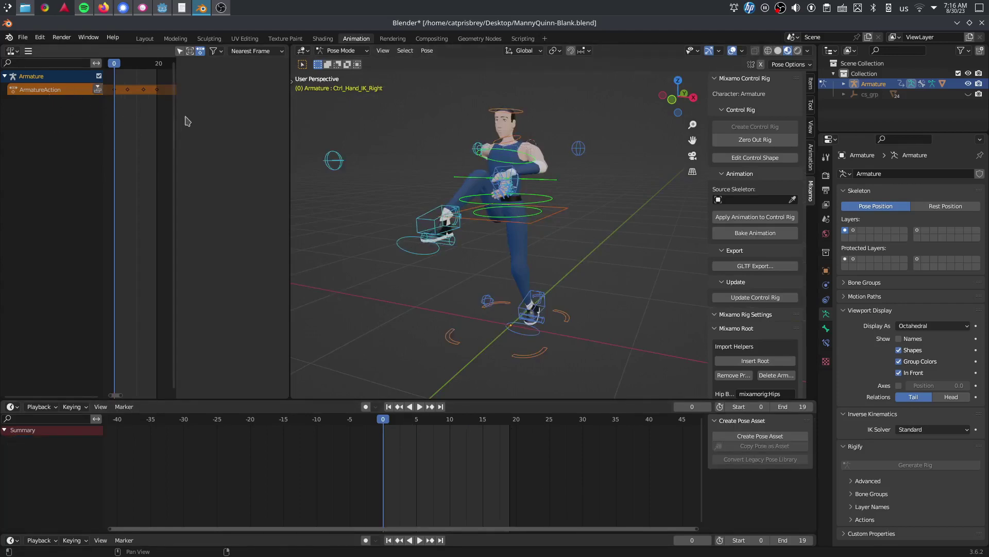
Widen the Nonlinear Animation editor, select all rig controls and play the animation.
drag(177, 128, 323, 138)
double_click(53, 89)
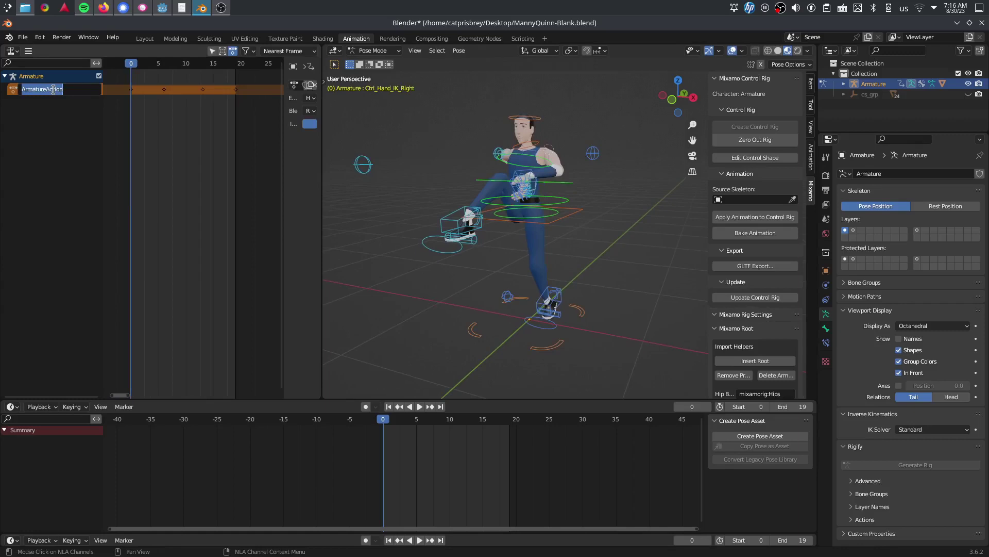
click(66, 143)
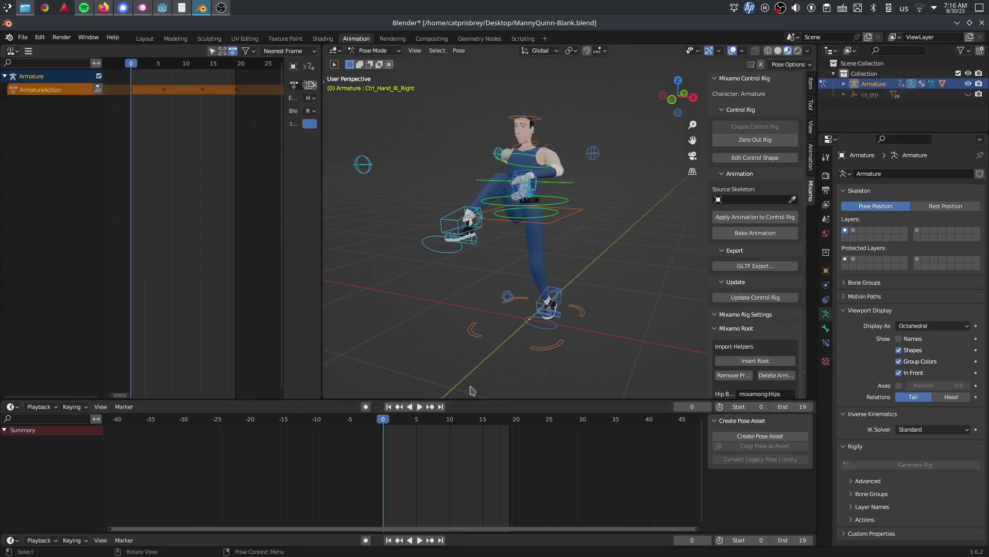
key(a)
key(space)
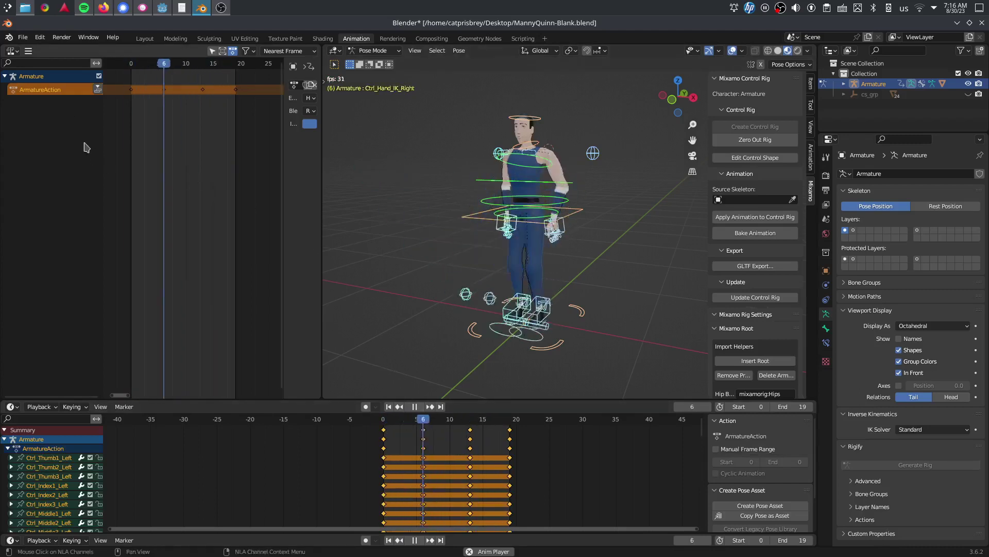
key(space)
Rename the armature's action to "walk-loop".
double_click(41, 92)
text(walk)
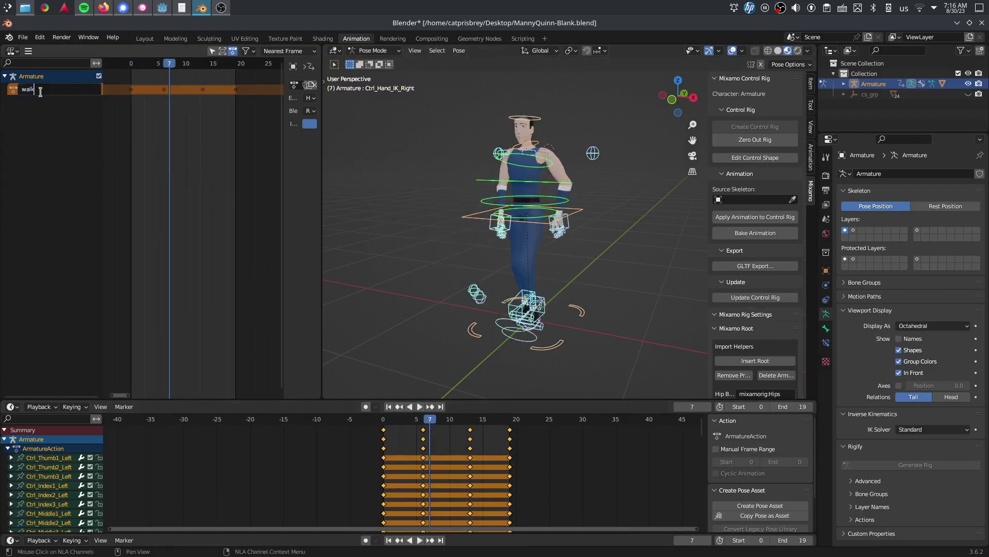
text(-loop)
key(Return)
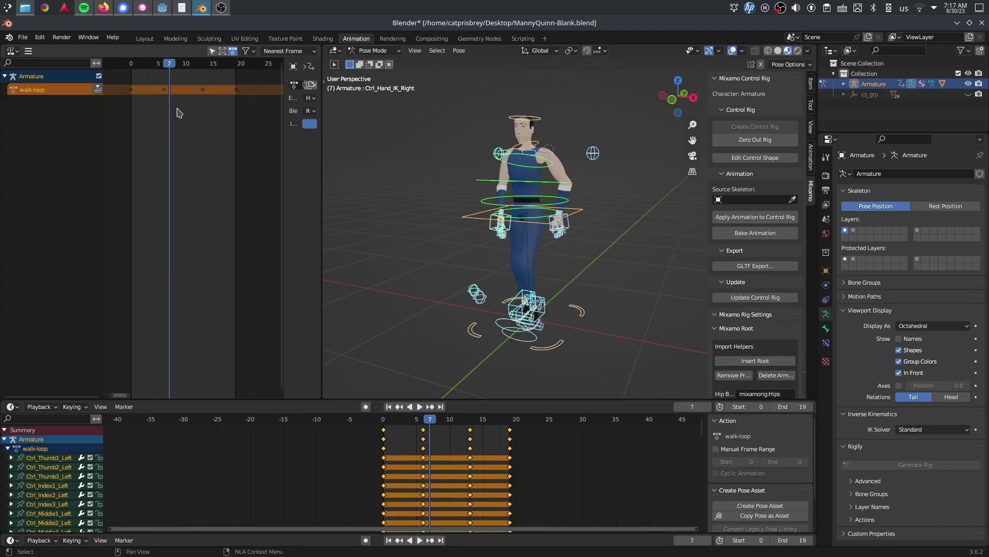
Push the walk-loop action down into an NLA strip and briefly enter and leave editing of its stashed action.
click(97, 91)
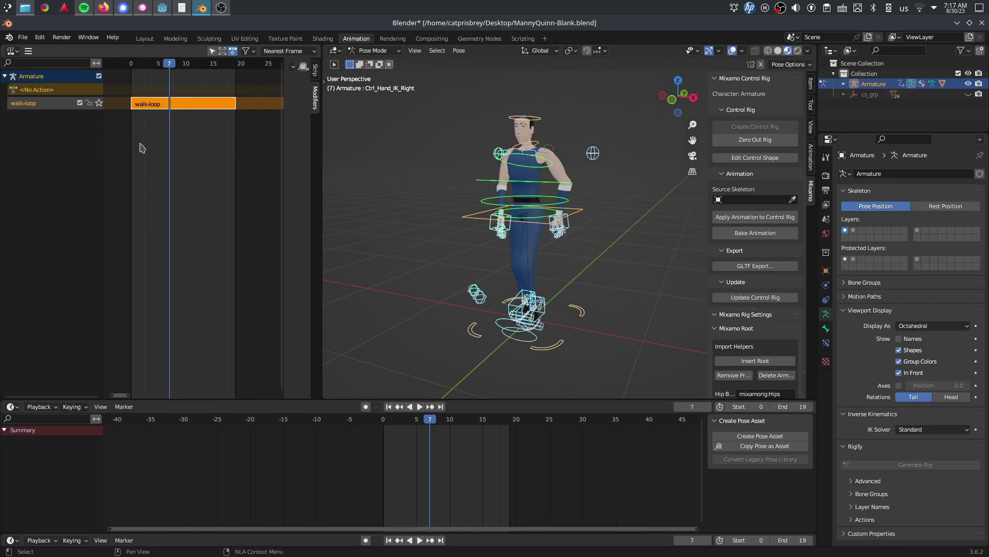
right_click(154, 107)
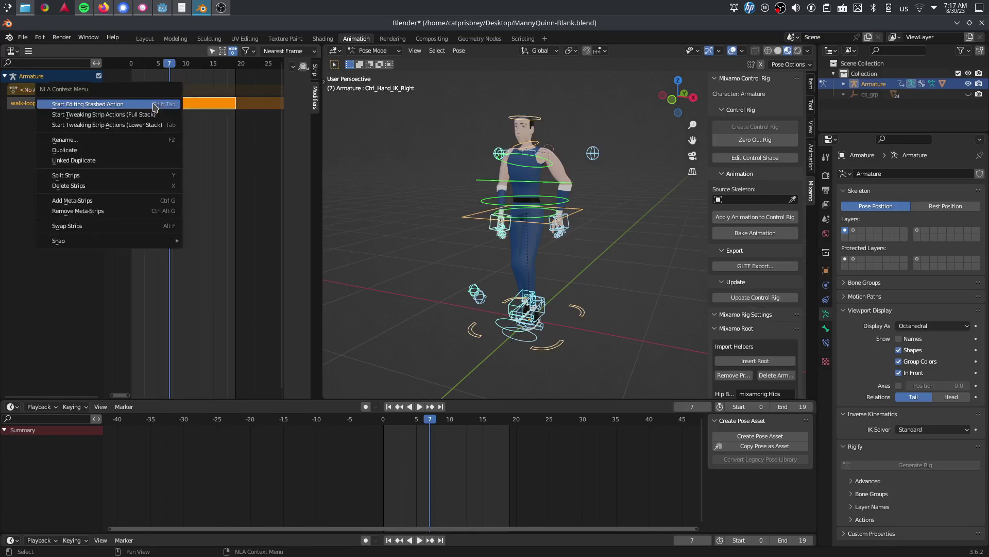
click(103, 105)
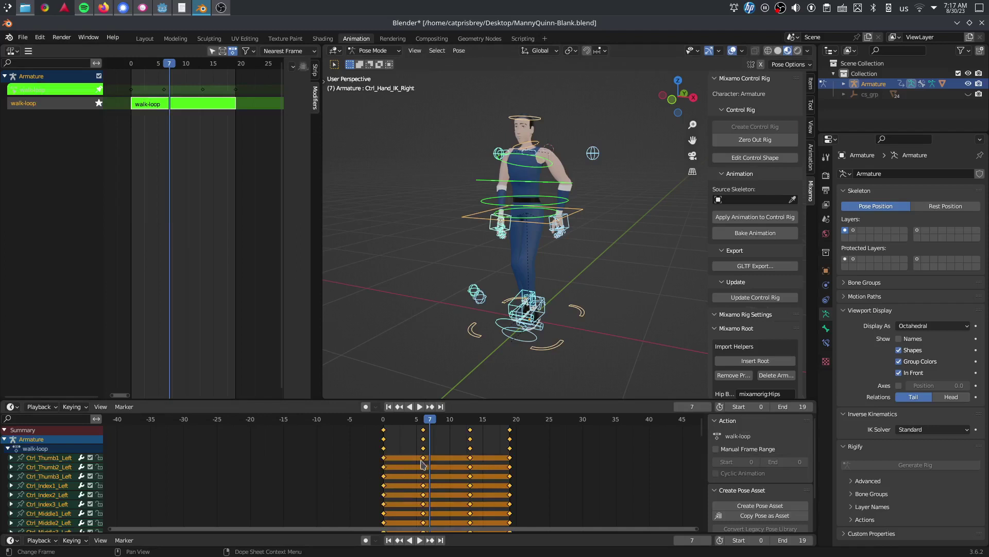
key(Tab)
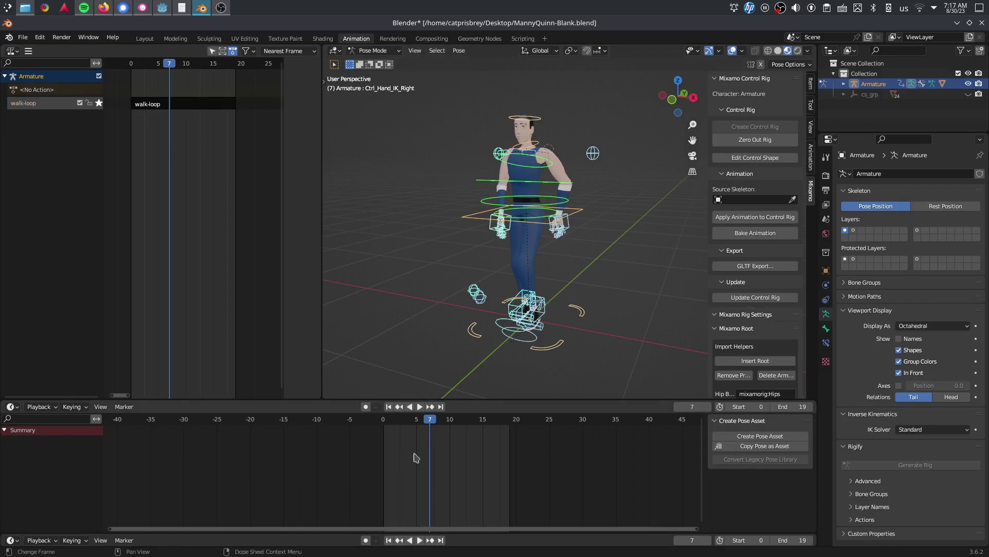
Deselect the rig controls, play the walk-loop strip and scrub back to frame 0.
click(430, 304)
click(419, 406)
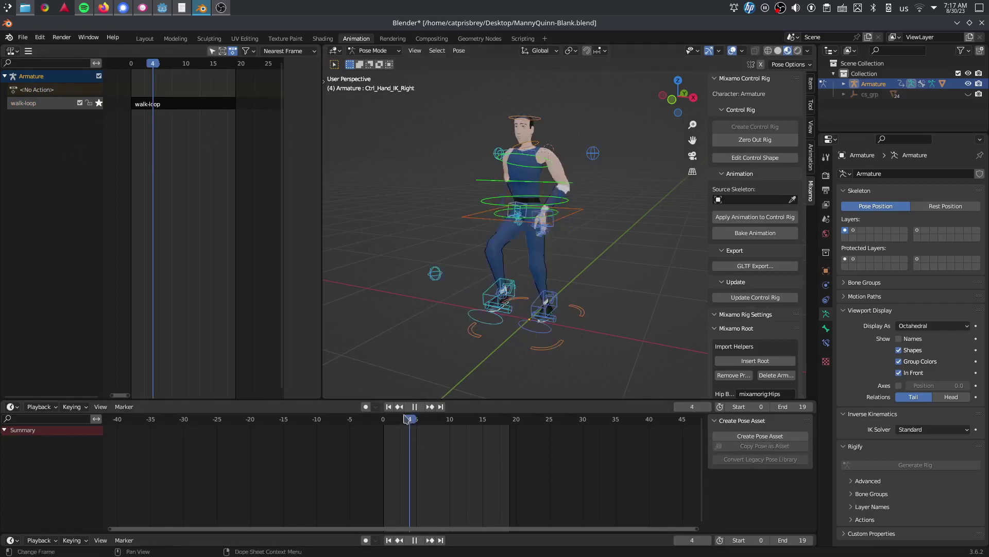
drag(447, 413, 383, 417)
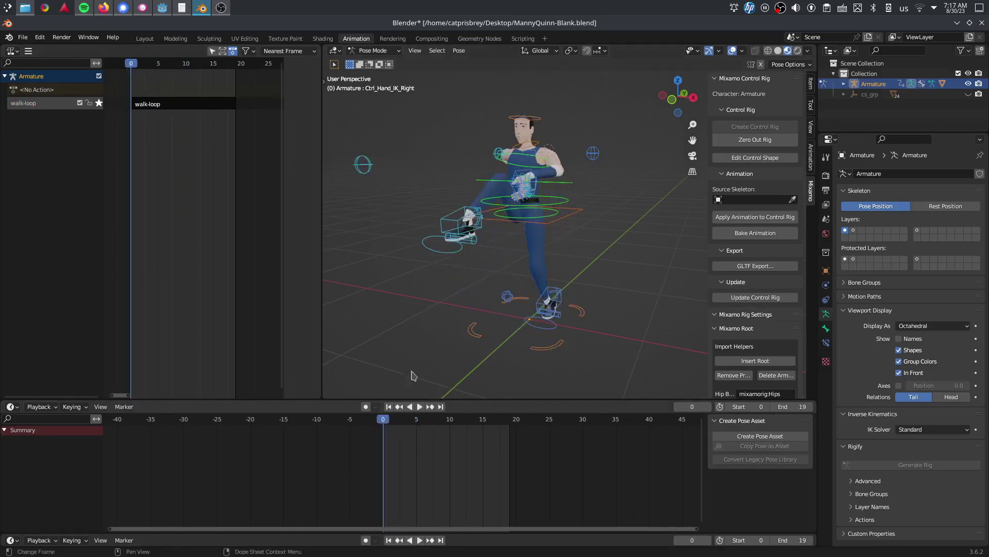
drag(683, 105, 648, 115)
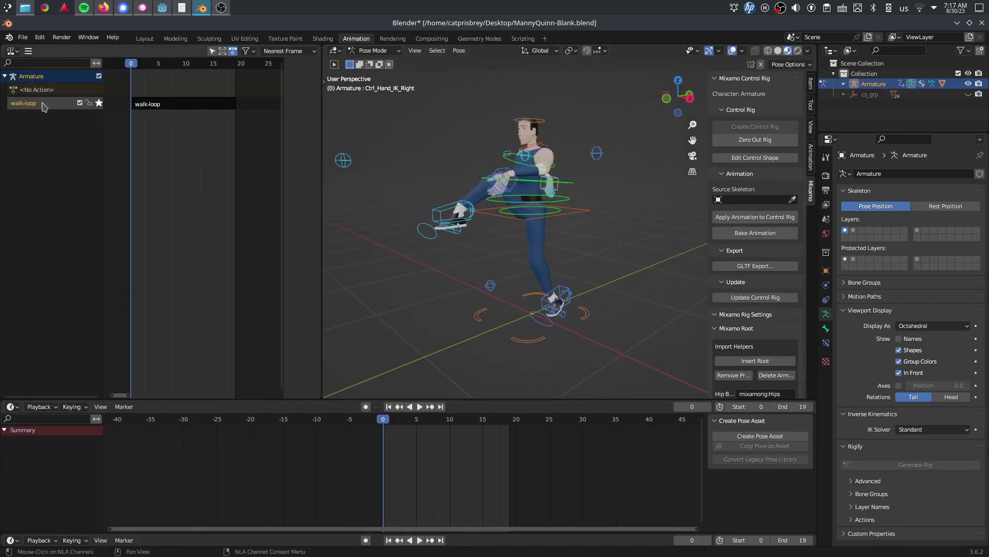
Duplicate the walk-loop strip onto its own NLA track and start editing the duplicate's stashed action.
click(173, 105)
right_click(174, 105)
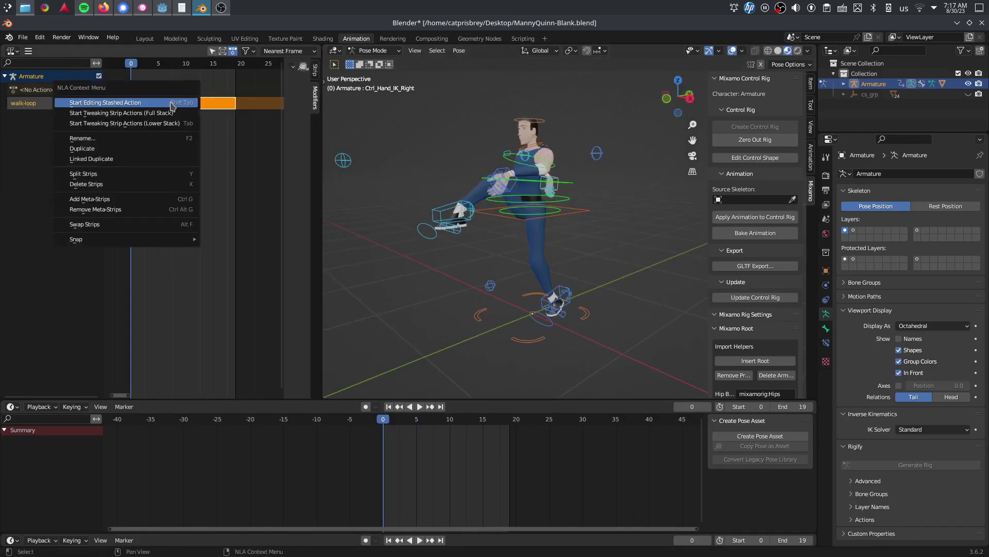
click(122, 159)
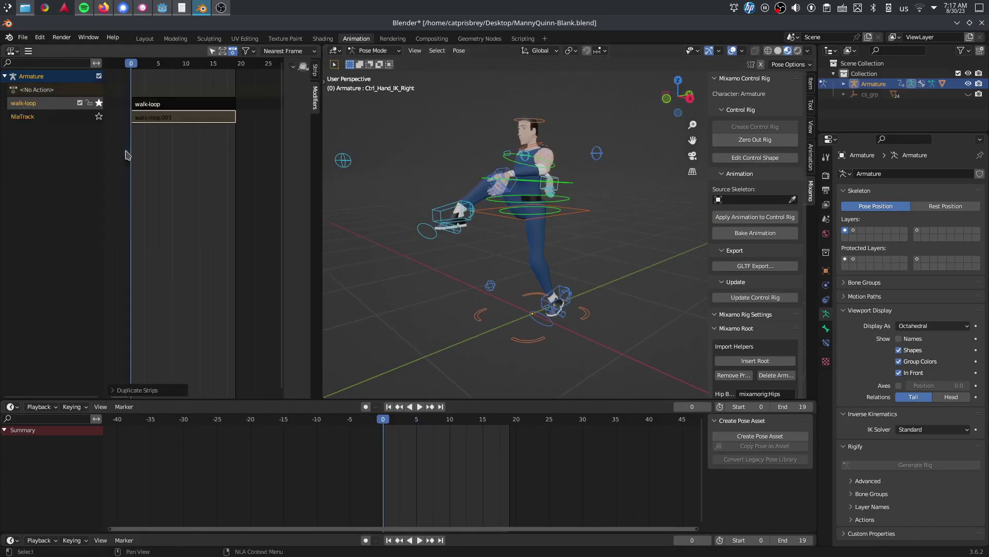
click(167, 105)
click(160, 117)
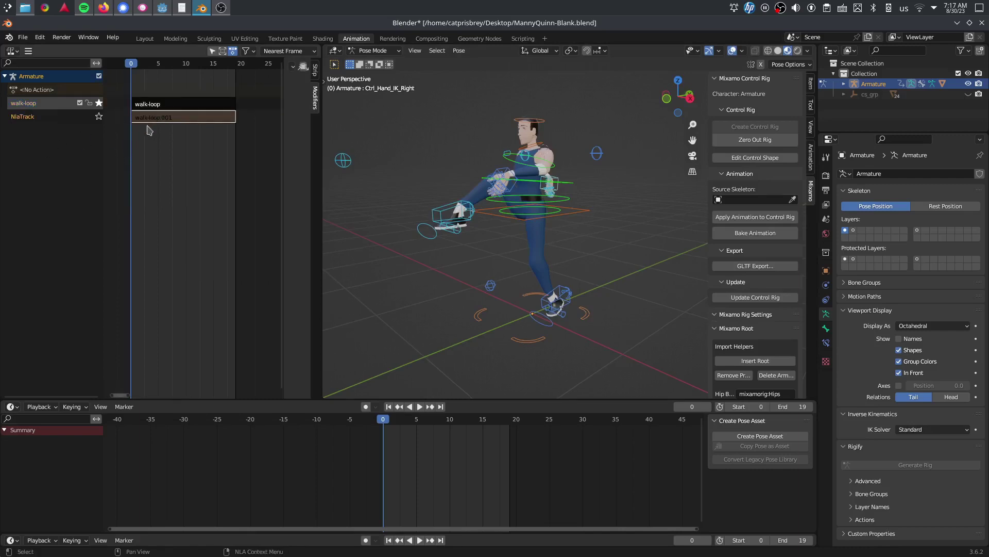
right_click(158, 120)
click(162, 80)
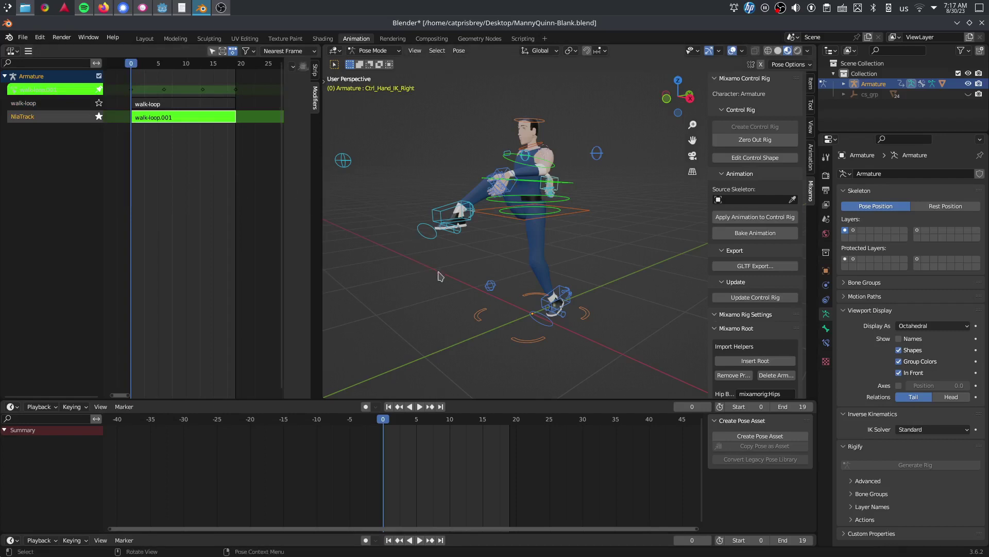
Delete the duplicate action's first keyframes, shift the remaining ones to start at frame 0 and go to frame 7.
mouse_move(428, 423)
mouse_down()
mouse_move(402, 423)
mouse_move(423, 428)
mouse_up()
click(386, 434)
key(Delete)
key(a)
key(g)
click(406, 450)
click(384, 420)
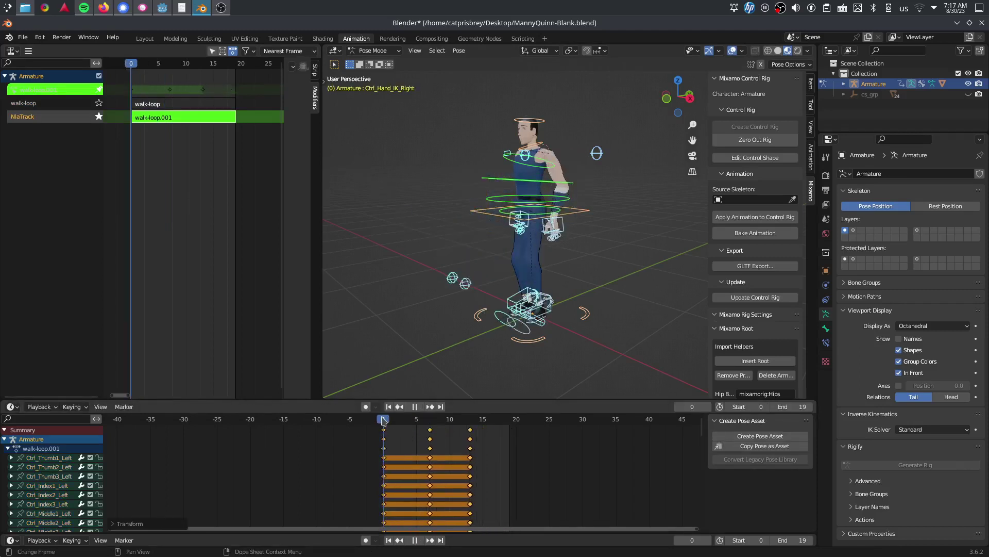
click(430, 420)
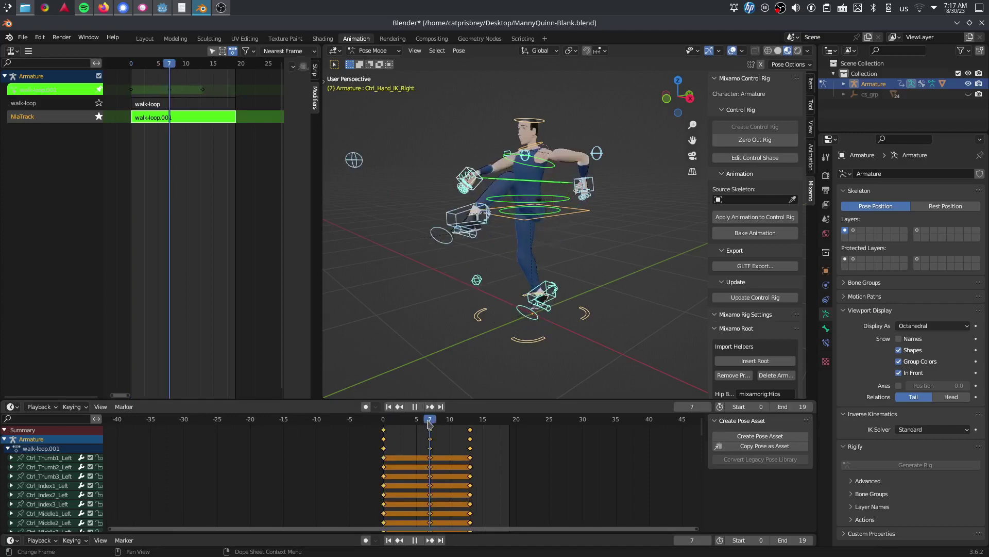
Delete the action's last keyframes at frame 13 and insert Location & Rotation keyframes on all rig controls at frame 2.
click(470, 430)
key(Delete)
drag(422, 419, 397, 414)
key(i)
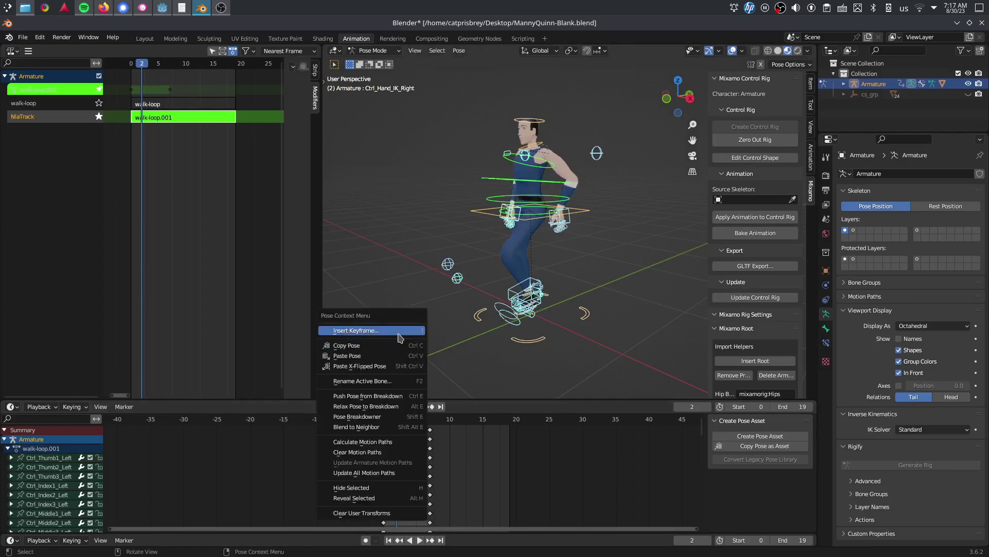
click(405, 341)
Lower the hips control along Z into a crouch at frame 2 and reposition the left and right hand IK controls to match.
click(532, 224)
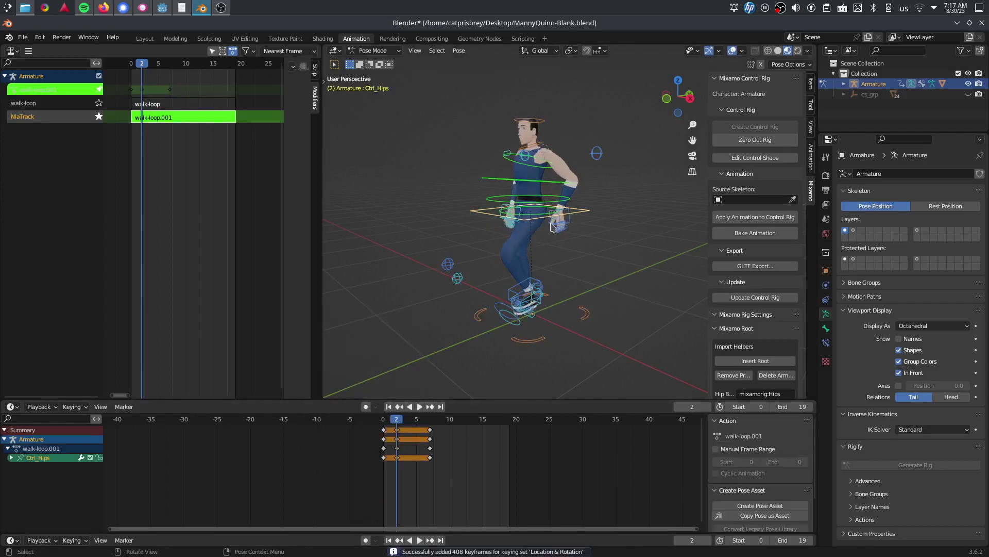
key(g)
key(z)
click(553, 254)
click(569, 223)
key(g)
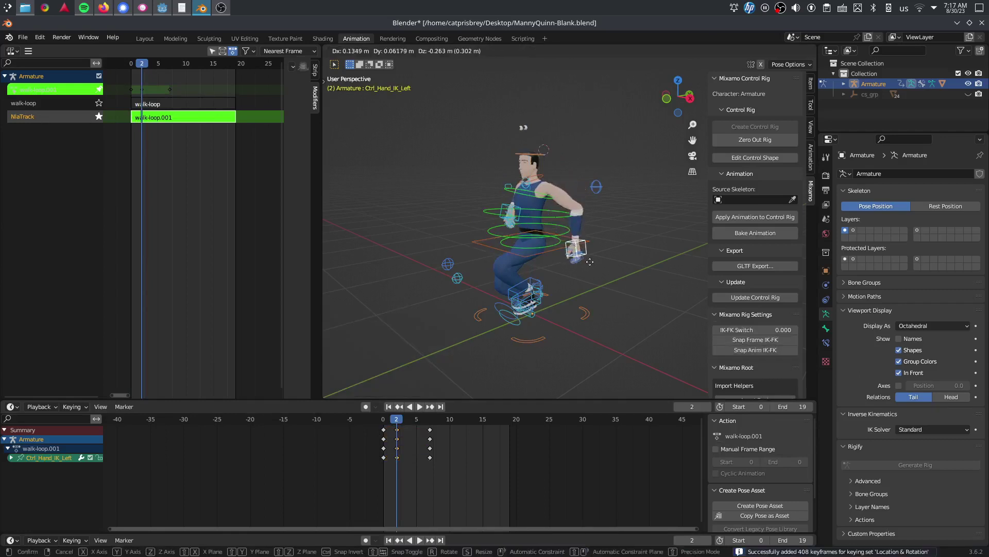
click(579, 262)
click(517, 218)
key(g)
click(509, 256)
Rotate the hips control so the body leans forward and move the left hand IK control up and back.
drag(669, 114, 592, 94)
click(601, 251)
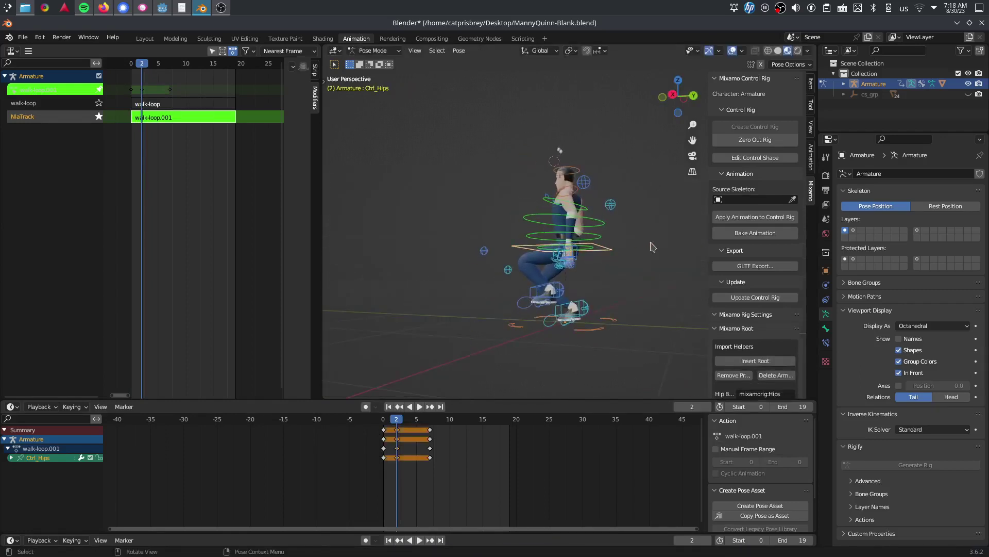
key(r)
click(642, 209)
click(572, 253)
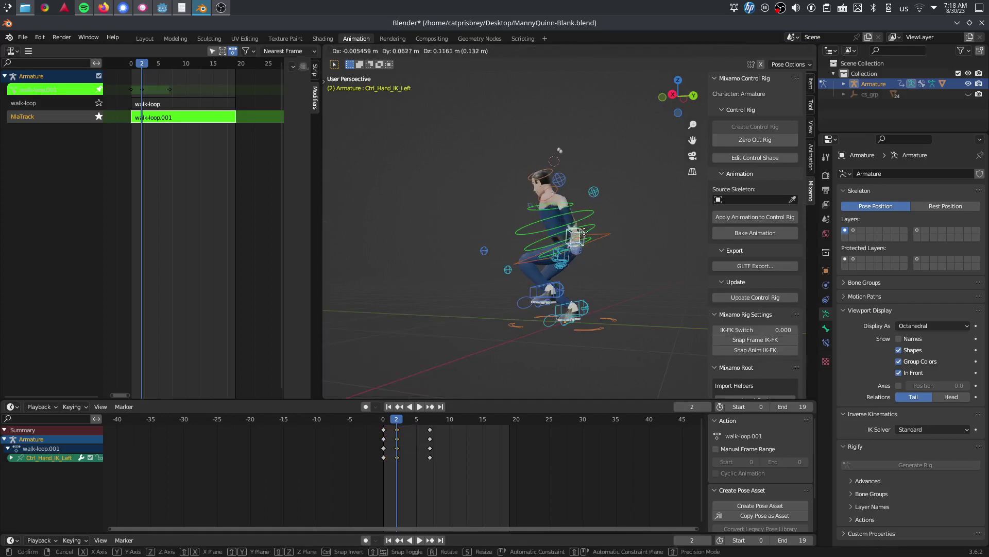
key(g)
click(567, 227)
Rotate the neck control to level the head and insert Location & Rotation keyframes on all controls at frame 2.
middle_drag(567, 226, 538, 178)
click(537, 178)
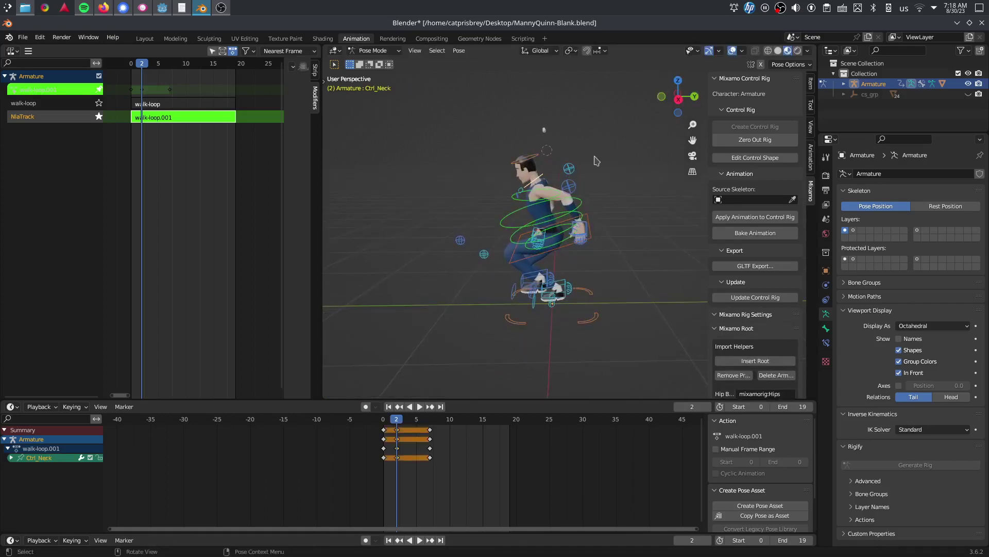
key(r)
key(i)
click(605, 170)
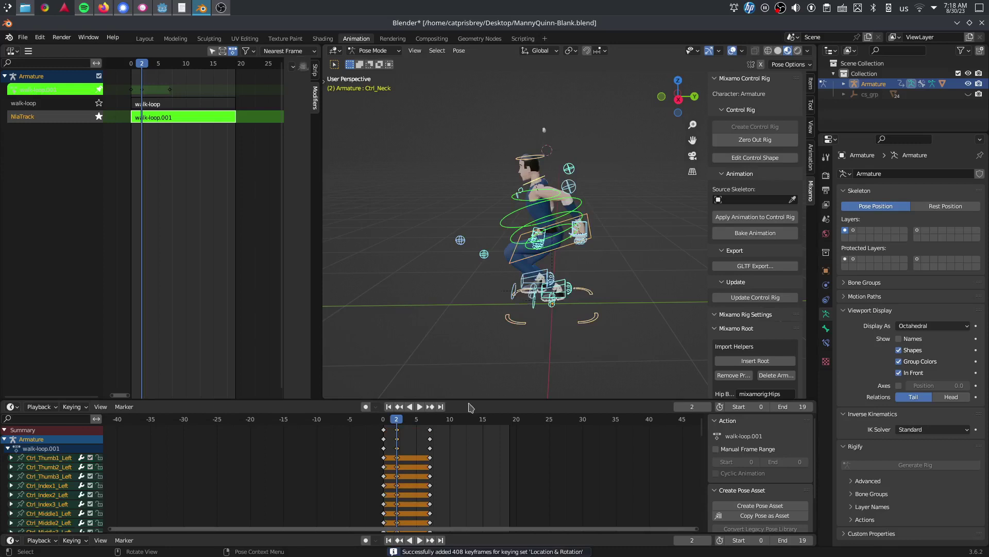
Go to frame 7, select all controls in the right orthographic view and raise the whole pose along Z.
key(space)
drag(399, 419, 430, 429)
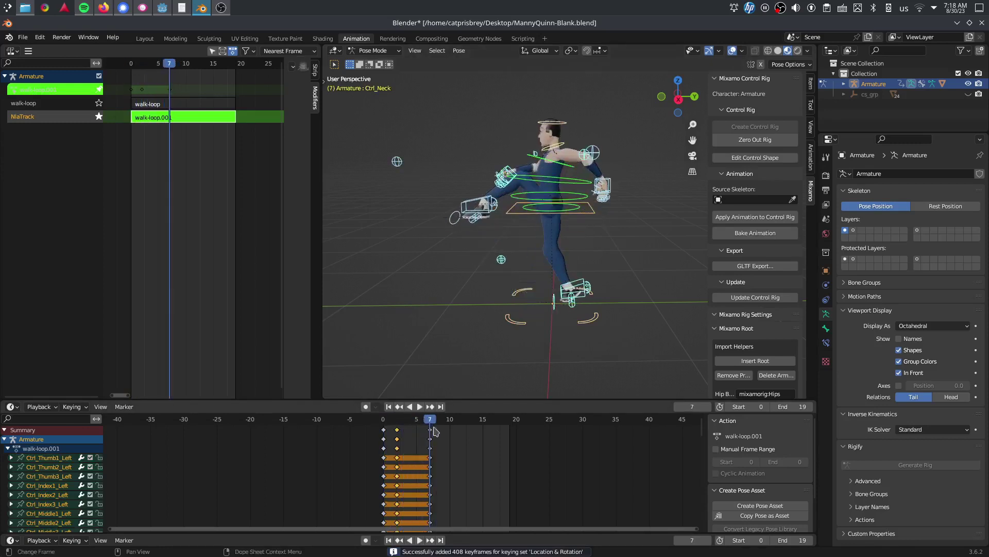
key(KP_1)
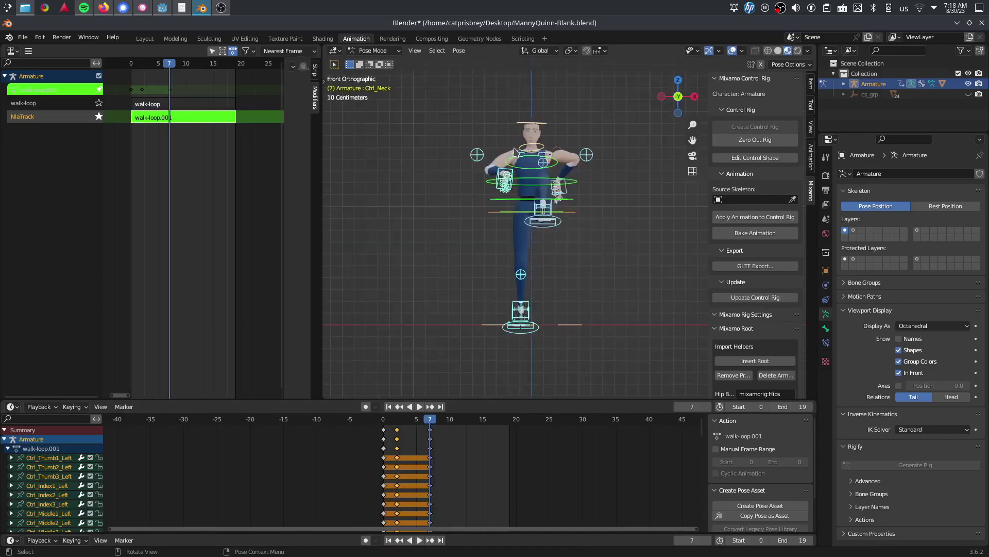
key(KP_3)
drag(444, 94, 650, 330)
key(g)
key(z)
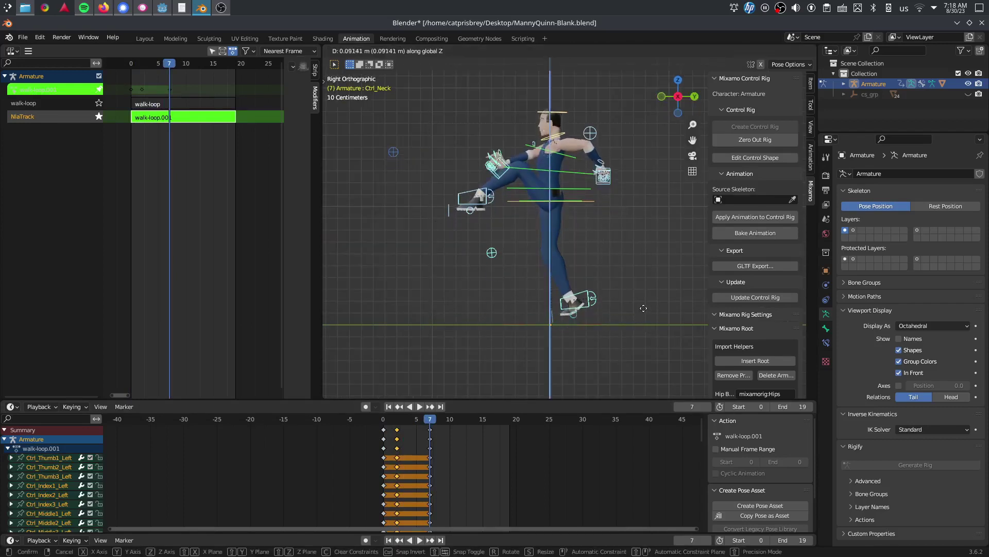
click(643, 308)
Clear the Ctrl_Foot_01_Right rotation, then rotate Ctrl_Foot_IK_Right toes-down and move it about 0.24 m forward and 0.36 m up.
click(593, 307)
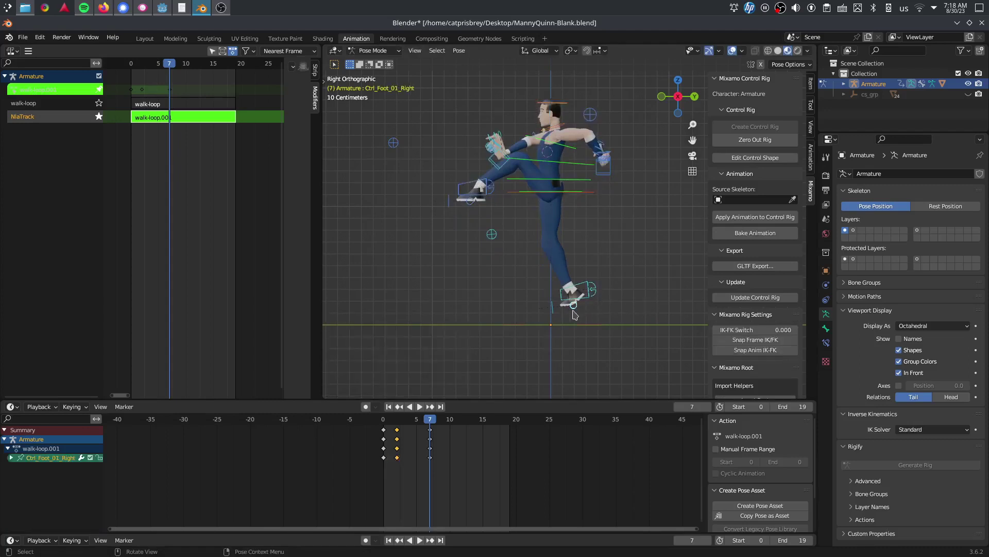
key(alt+r)
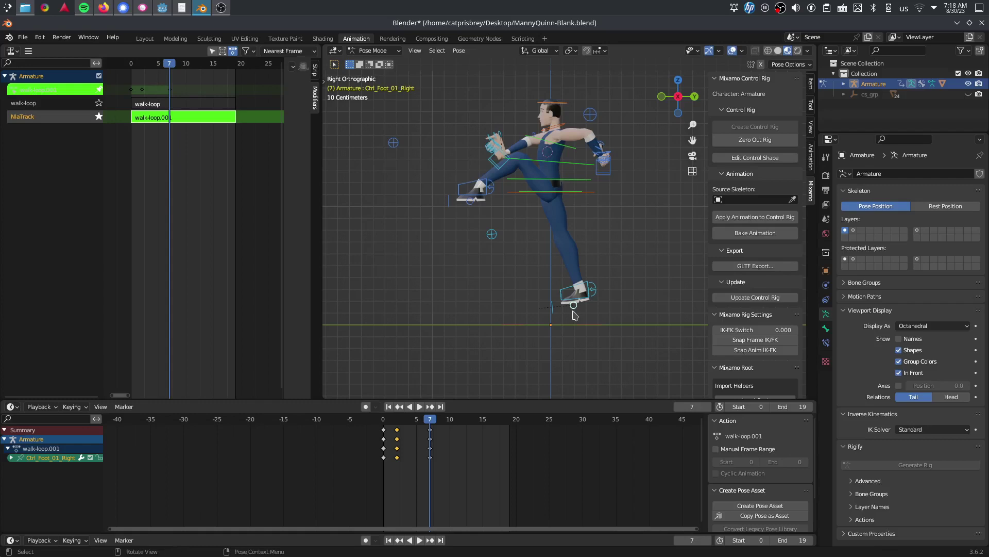
click(592, 299)
key(r)
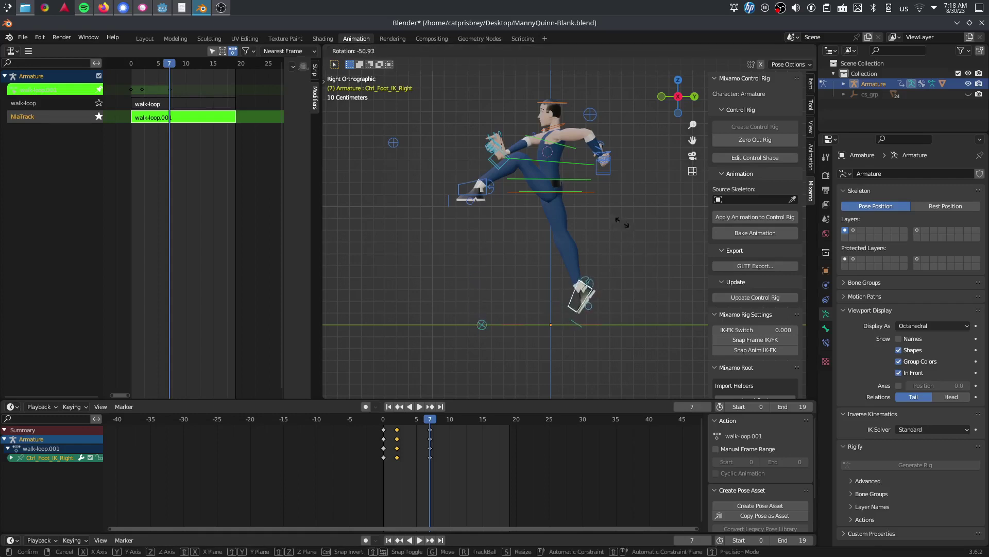
click(604, 203)
key(g)
click(577, 161)
key(r)
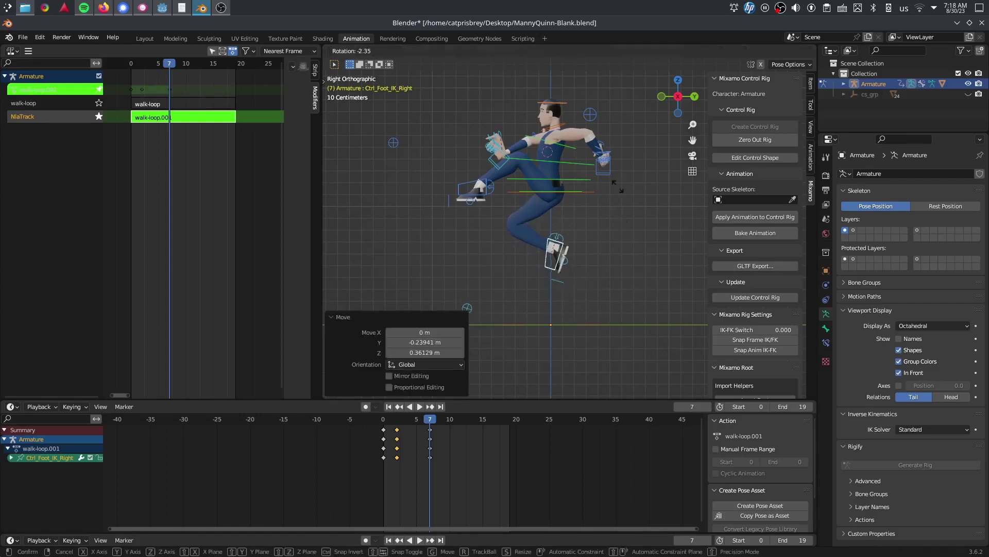
click(580, 166)
drag(446, 97, 640, 280)
key(g)
key(z)
click(639, 279)
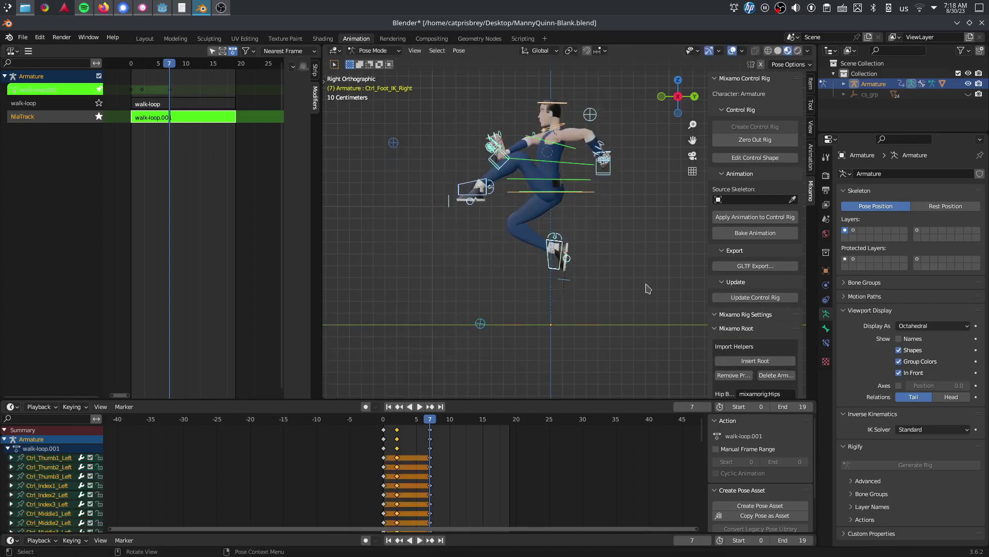
click(638, 280)
Select both foot IK controls, the hips and both hand IK controls and lower them about 0.44 m along Z.
click(555, 261)
shift+click(464, 192)
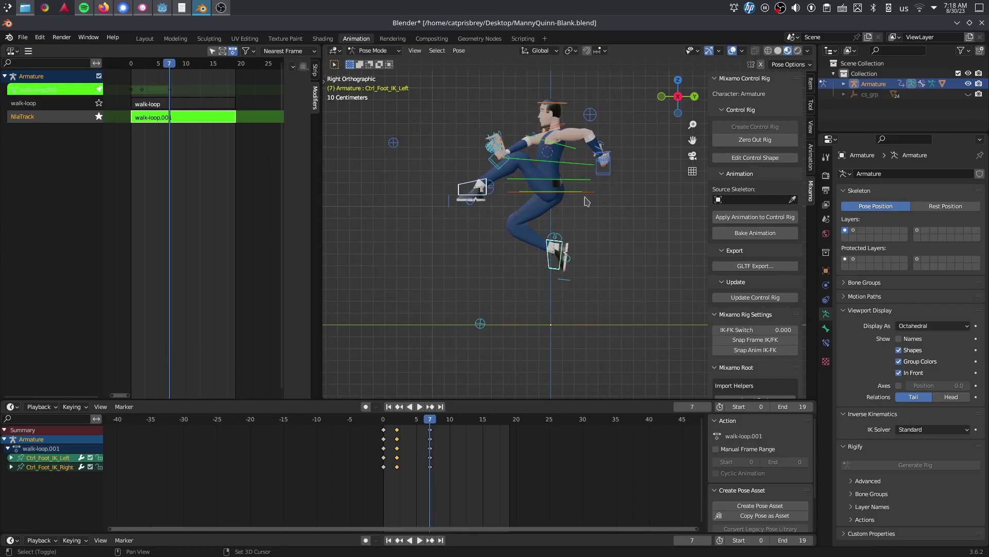
shift+click(587, 191)
shift+click(604, 166)
shift+click(494, 163)
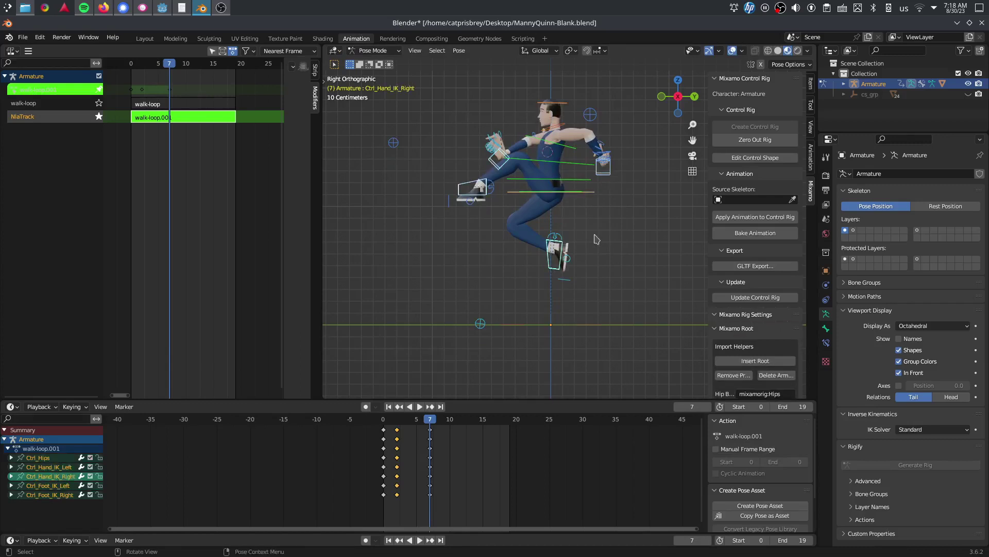
key(g)
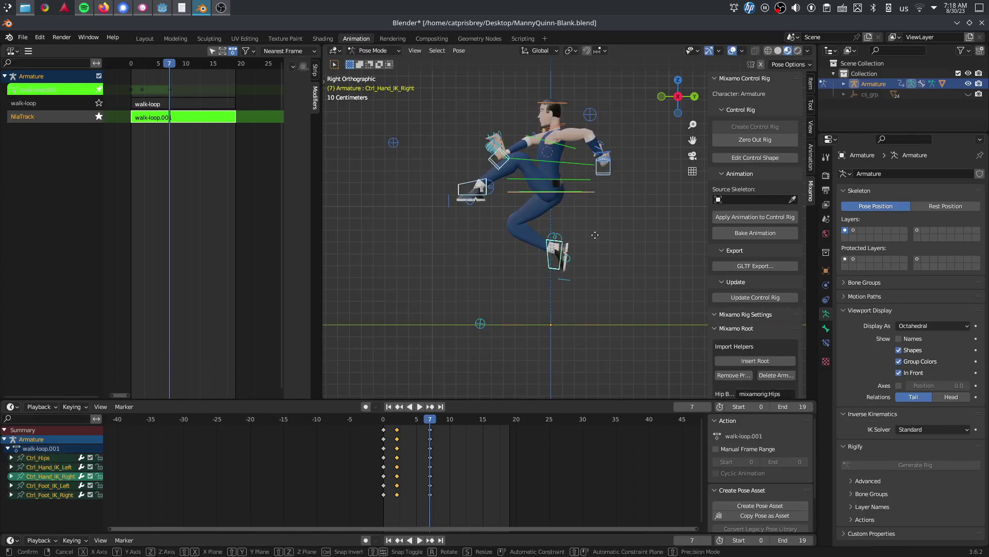
key(z)
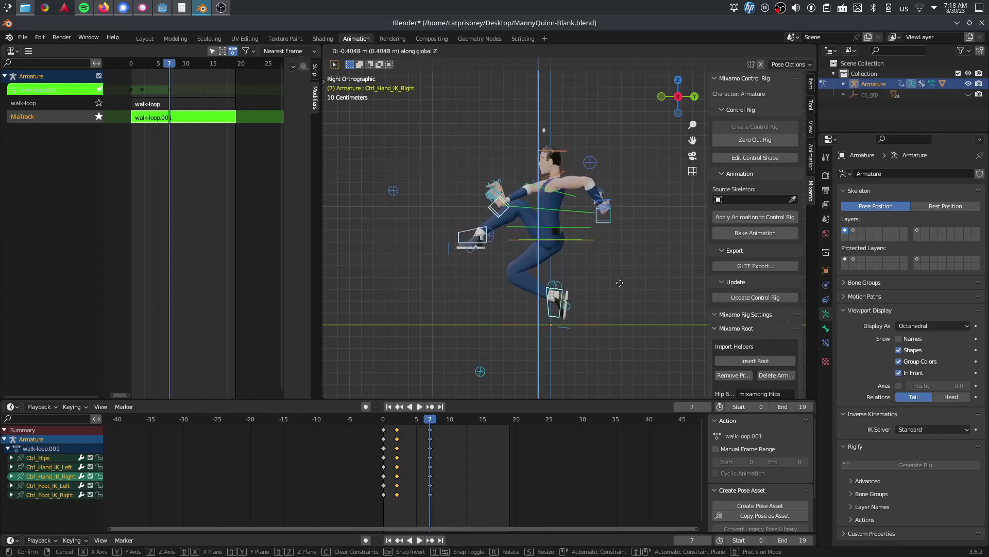
click(618, 289)
Insert Location & Rotation keyframes on all controls for the leap pose at frame 7.
middle_drag(618, 289, 592, 279)
drag(678, 96, 685, 51)
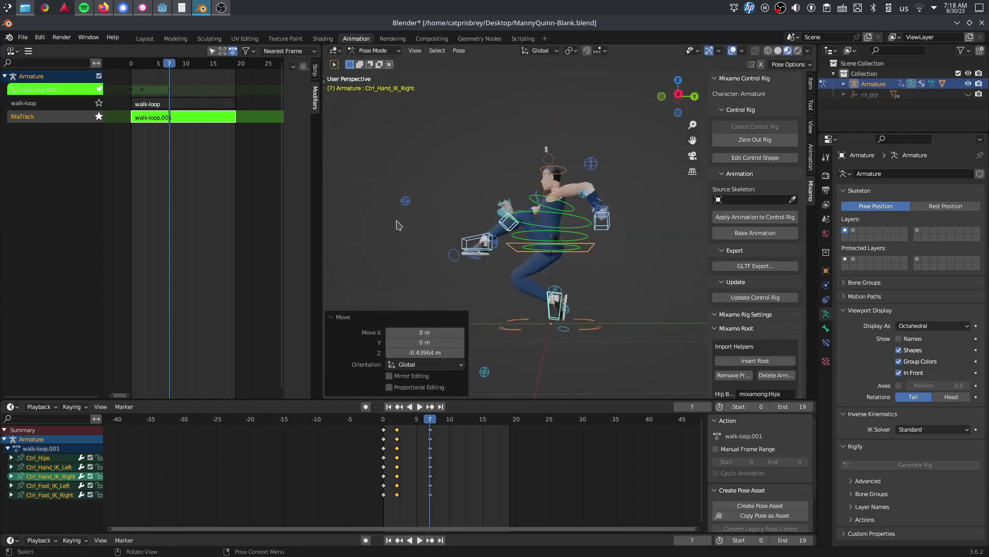
key(i)
click(381, 241)
Scrub between the crouch and leap poses, stop at frame 5 and insert Location & Rotation keyframes on all controls.
click(415, 421)
key(space)
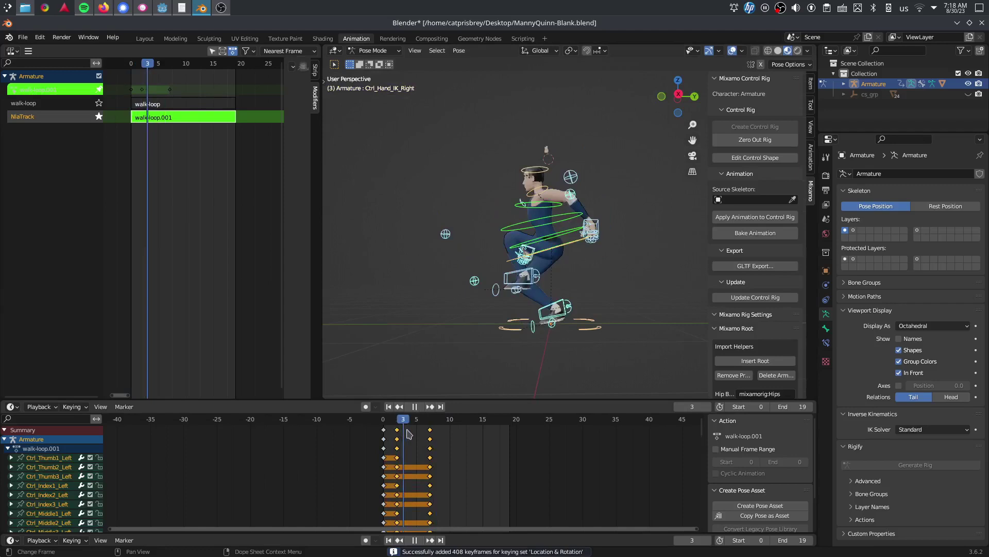
drag(414, 431, 416, 432)
right_click(370, 281)
click(335, 275)
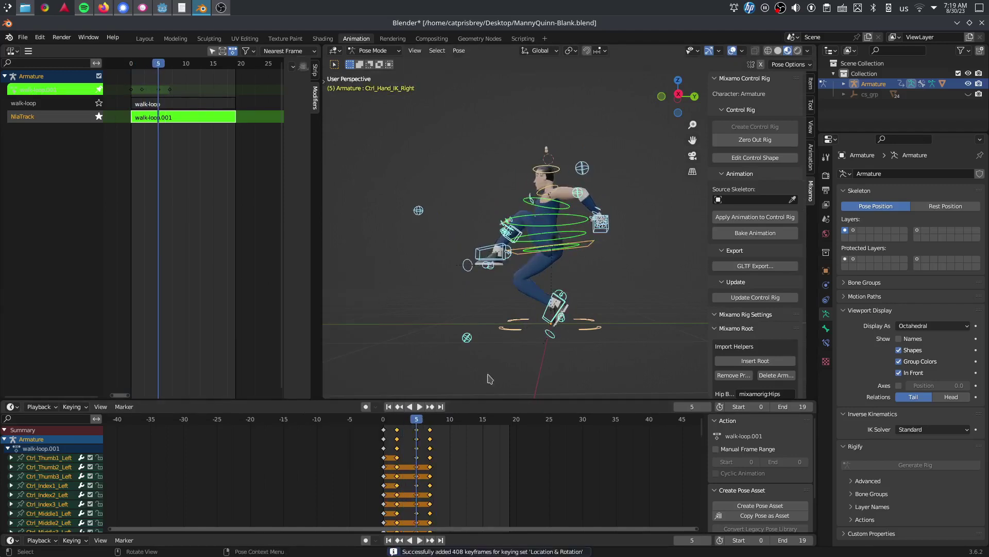
Raise the hips control along Z at frame 5 and rekey location and rotation for all controls.
click(594, 243)
key(g)
key(z)
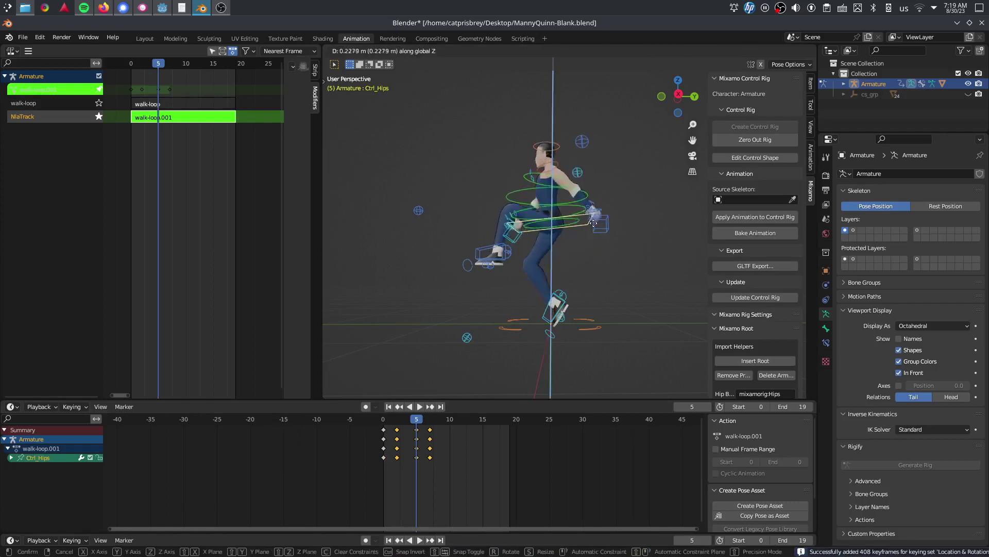
click(593, 219)
key(a)
right_click(587, 258)
click(587, 258)
Scrub through the poses, select the frame 7 keyframes and insert Location & Rotation keyframes on all controls at frame 11.
drag(415, 420, 387, 418)
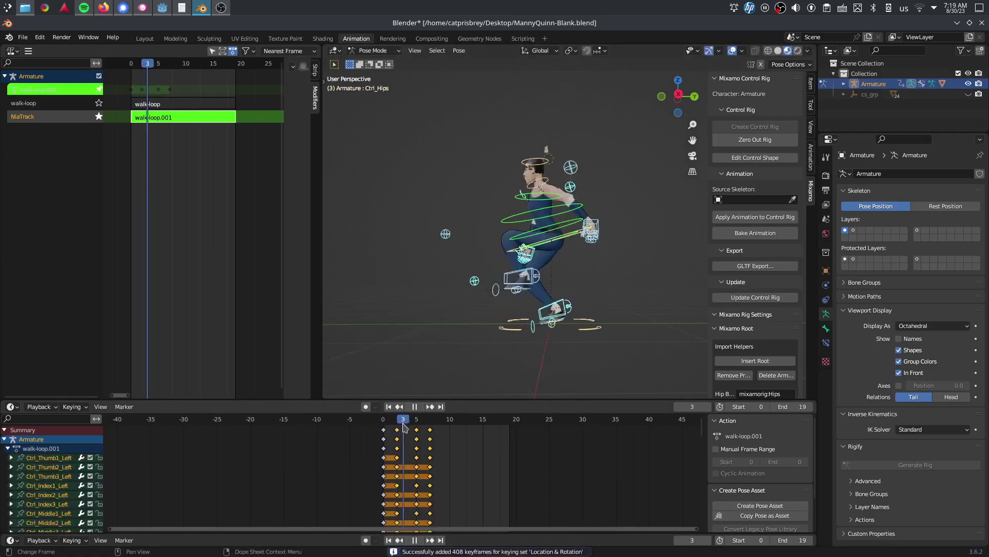
click(430, 430)
drag(434, 418, 454, 422)
key(i)
click(397, 356)
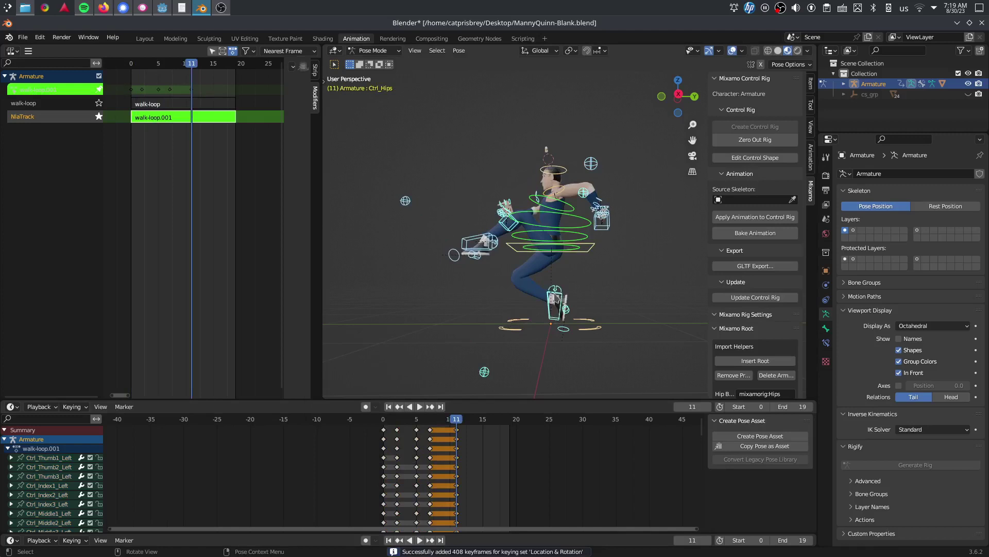
Lower the left foot IK control about 0.32 m at frame 11, then rotate and move it back into a tucked position.
click(479, 240)
key(g)
click(490, 289)
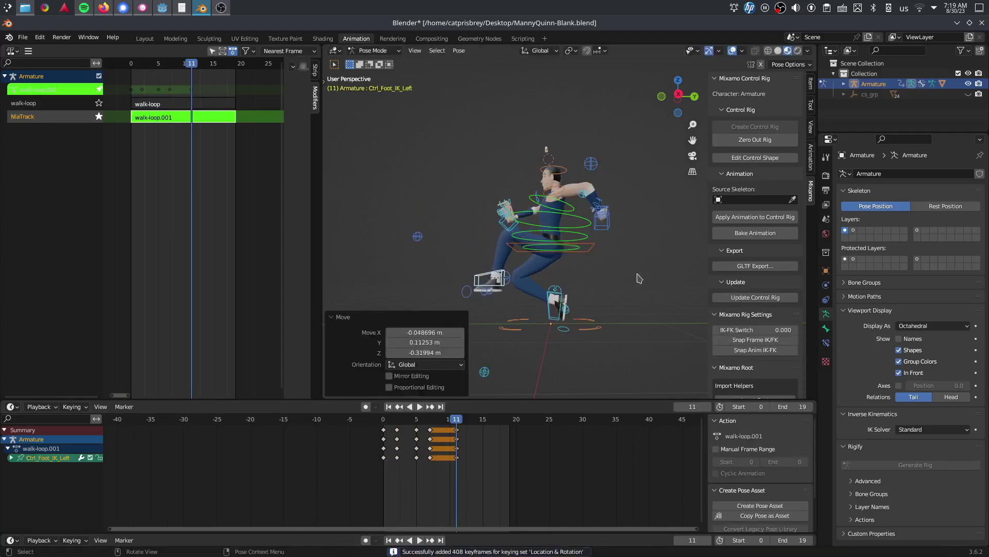
key(r)
click(601, 209)
key(g)
click(694, 250)
key(r)
click(619, 185)
Try to swing the right foot IK control about 1 m forward and 0.47 m up with a trackball rotation, and undo it.
click(551, 315)
key(g)
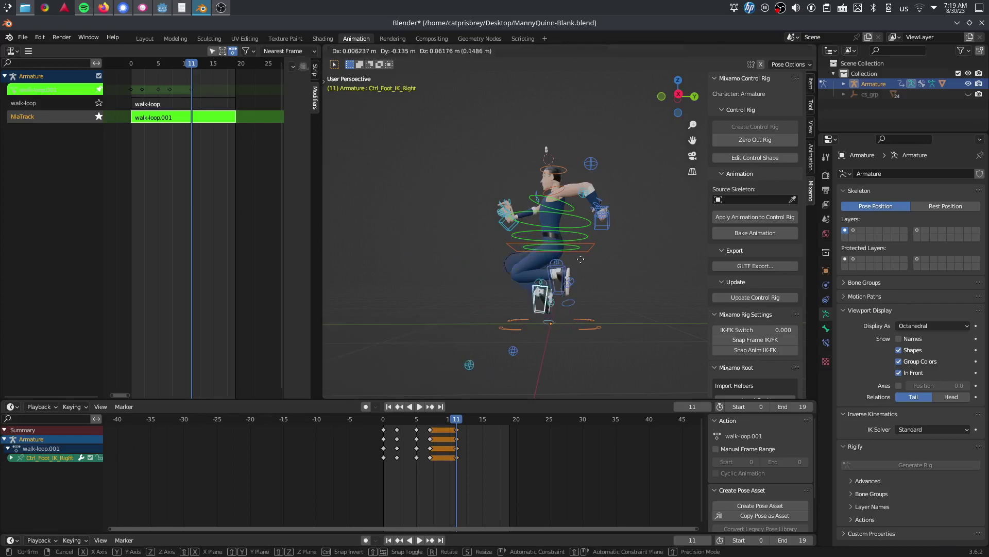
click(432, 277)
key(r)
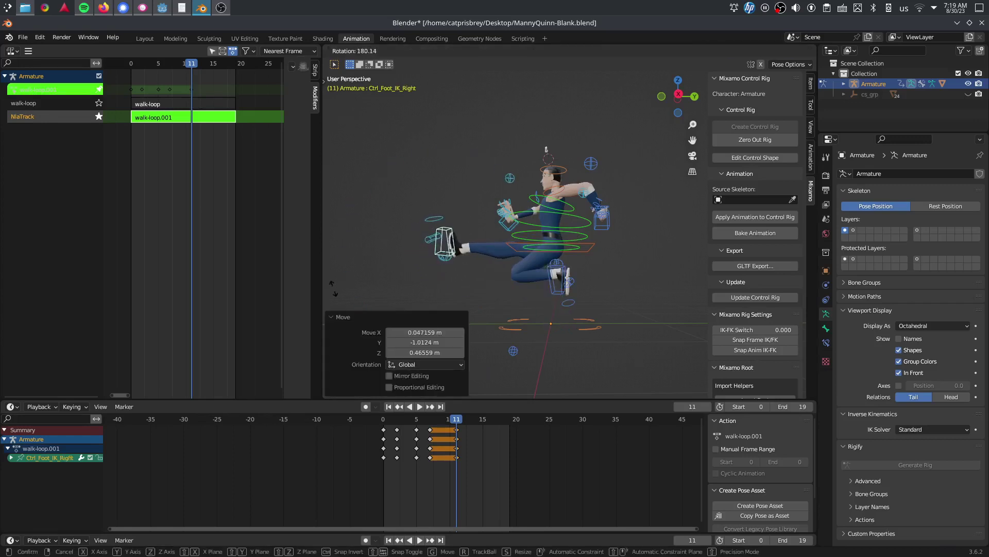
key(Escape)
key(KP_3)
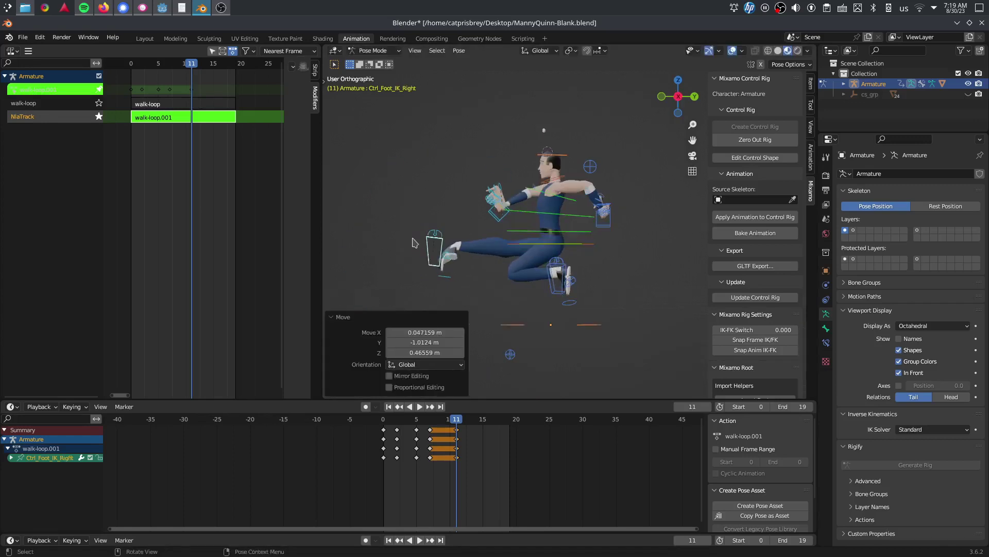
key(r)
key(r)
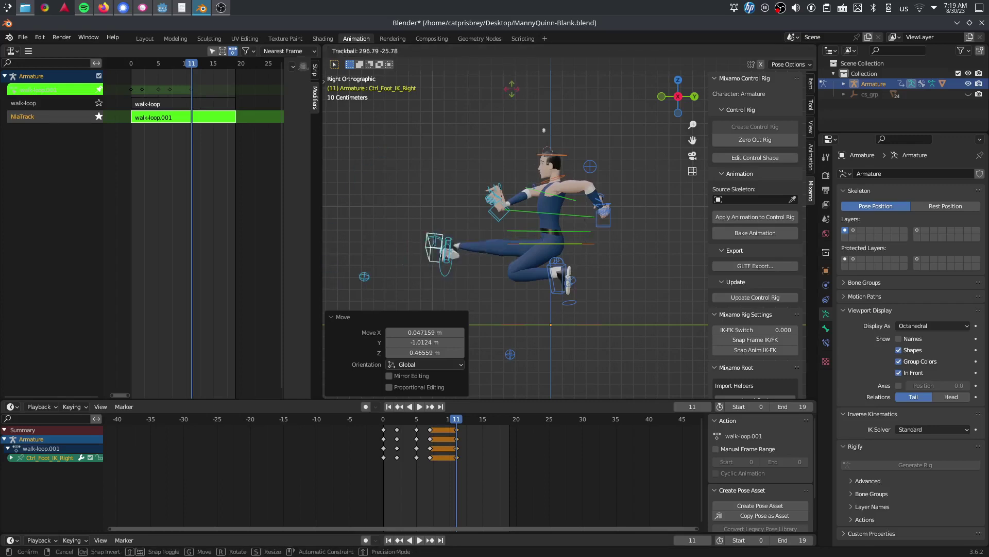
click(423, 190)
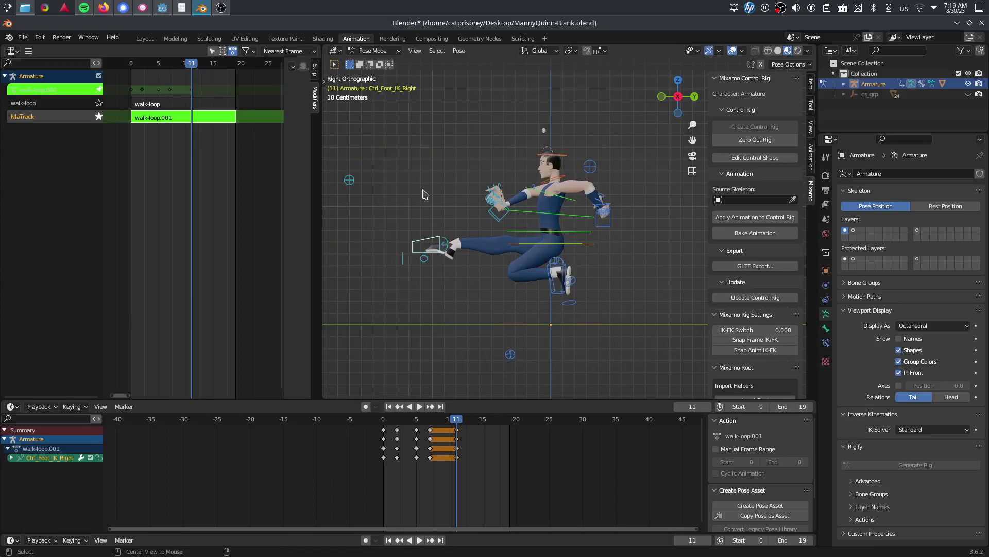
key(r)
key(r)
right_click(469, 144)
key(ctrl+z)
Move the right foot IK control about 0.88 m forward and 0.54 m up, rotate its toes upward and select the right hand IK control.
key(g)
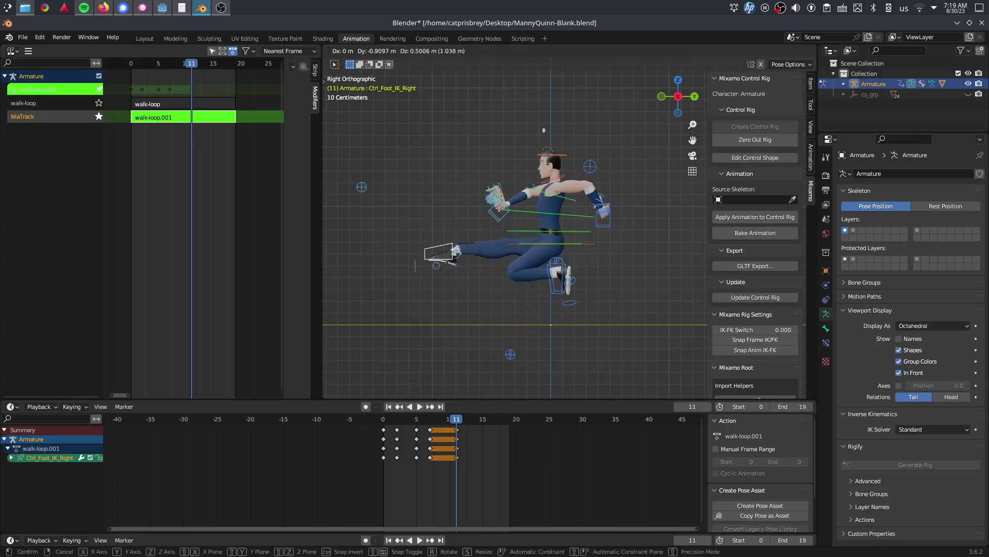
click(546, 216)
key(r)
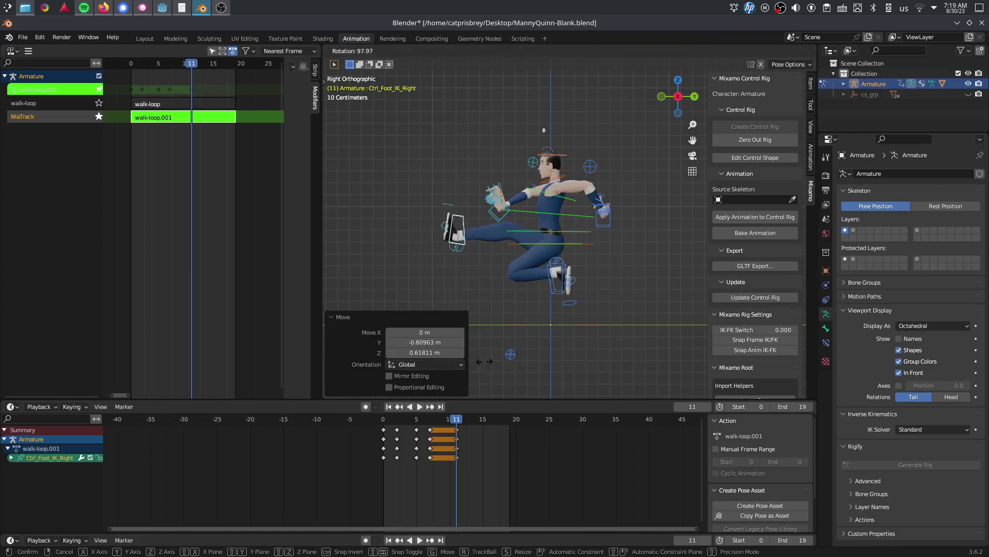
click(554, 366)
key(g)
click(640, 290)
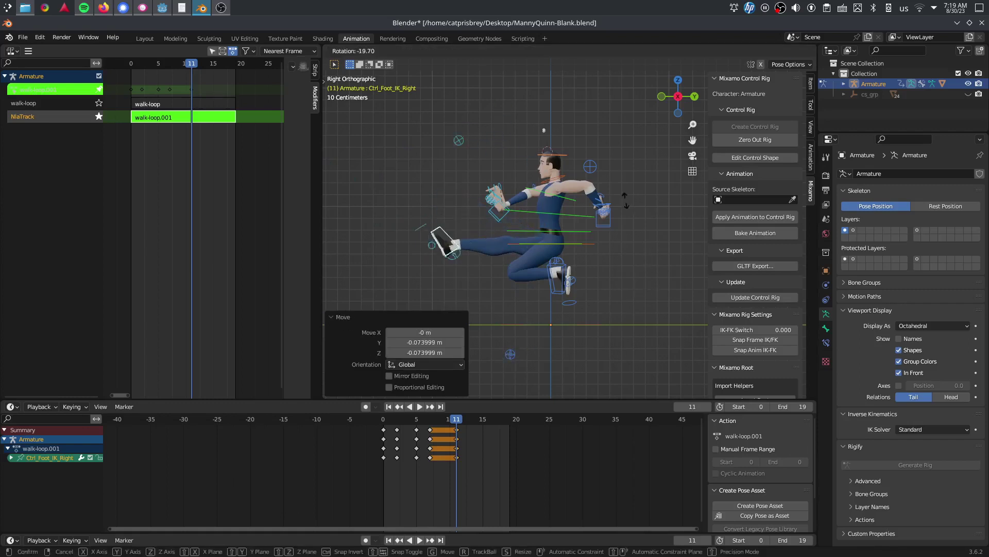
click(503, 214)
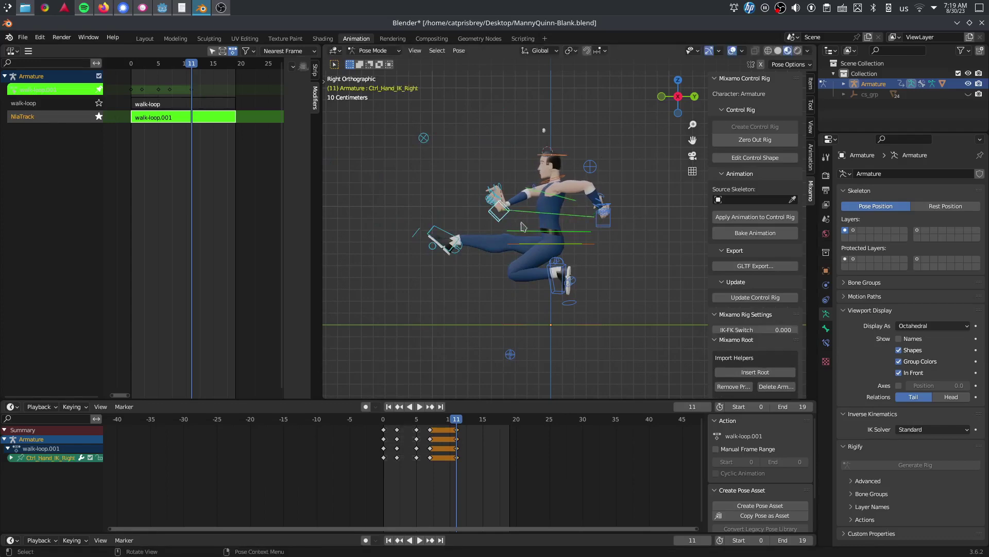
Rotate the right hand IK control downward at frame 11.
key(r)
click(454, 97)
drag(675, 97, 767, 136)
drag(639, 129, 583, 230)
Select all rig controls and insert Location & Rotation keyframes for the kick pose at frame 11.
click(596, 197)
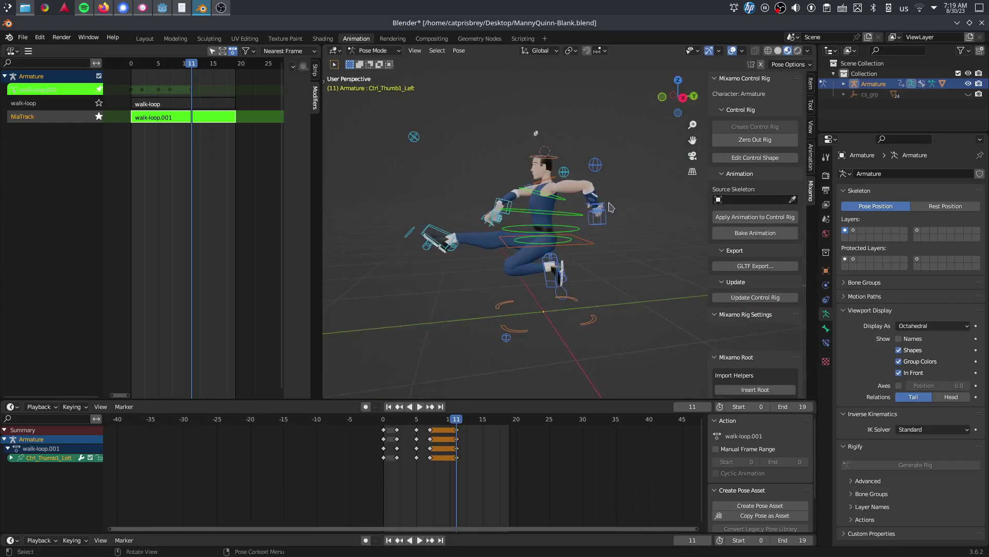
key(a)
key(a)
right_click(611, 250)
click(562, 250)
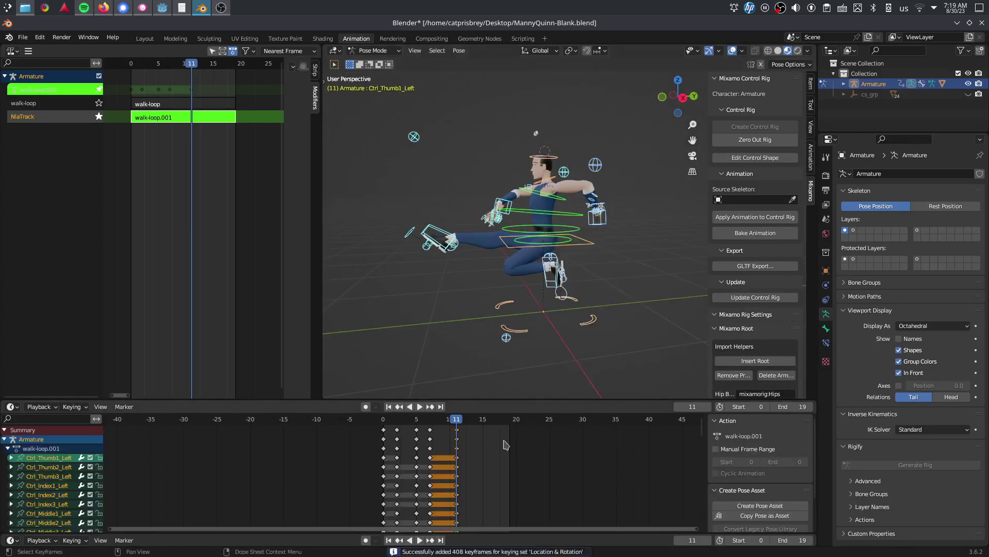
Move the frame 11 keyframes to frame 9 and play the animation to check the timing.
drag(457, 430, 381, 421)
key(space)
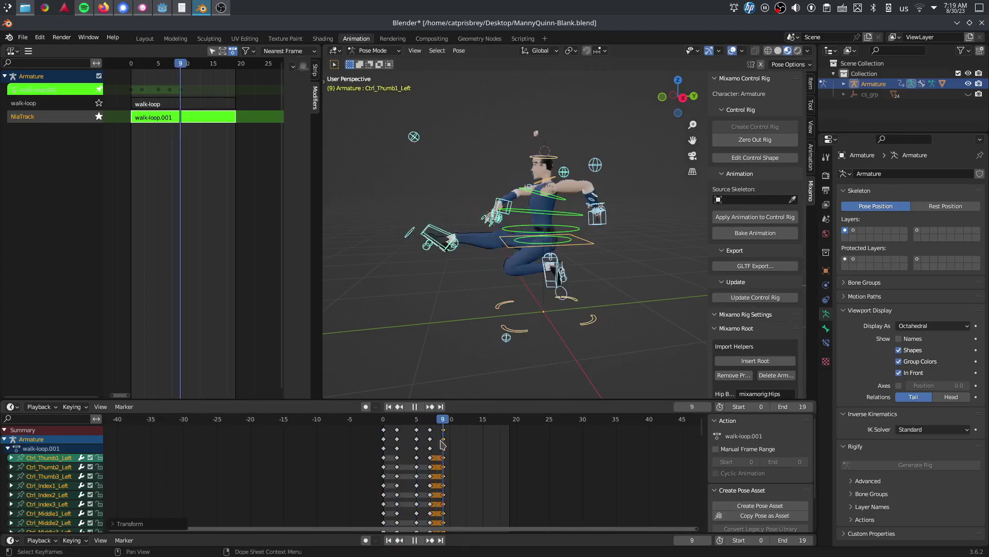
key(space)
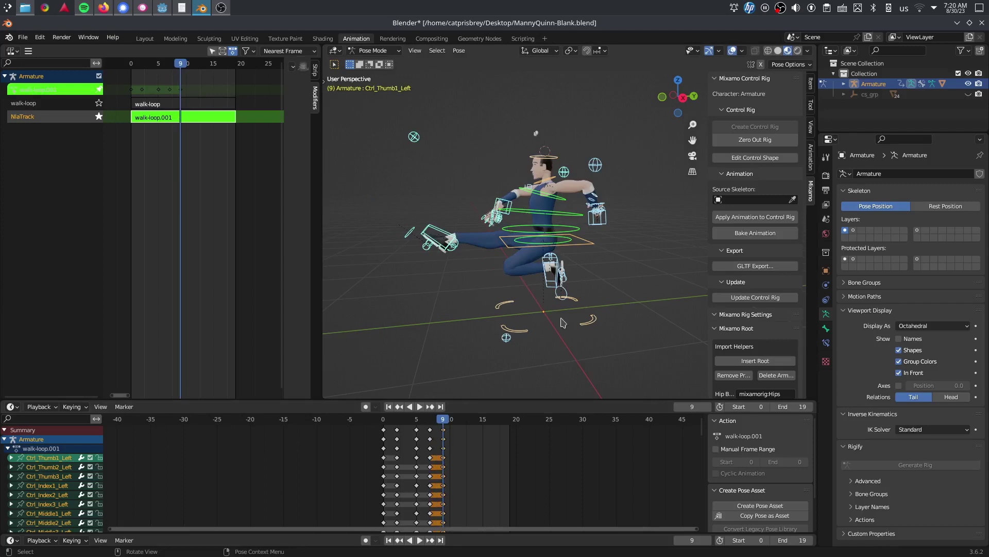
Move the last column of keyframes to frame 10 and play the animation again.
click(443, 428)
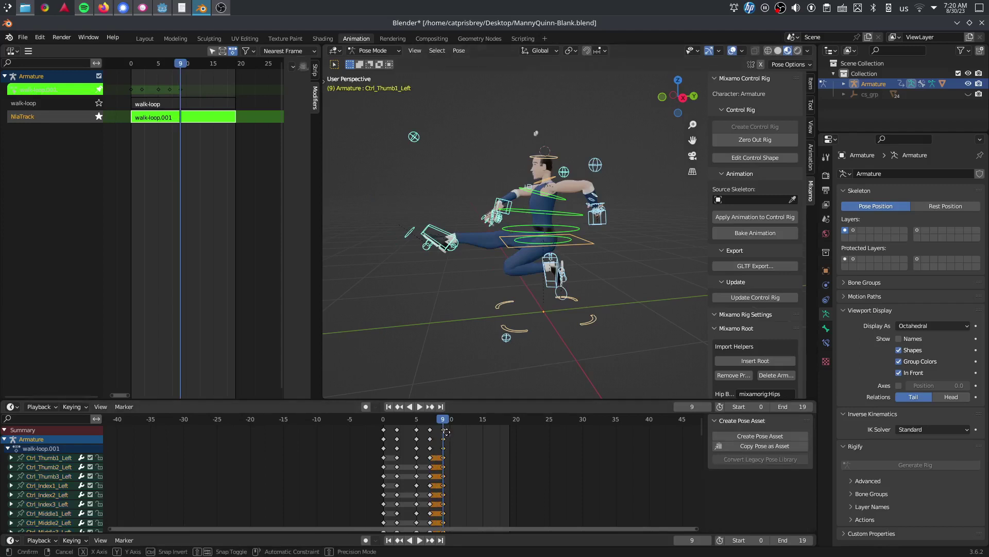
drag(444, 431, 451, 431)
key(space)
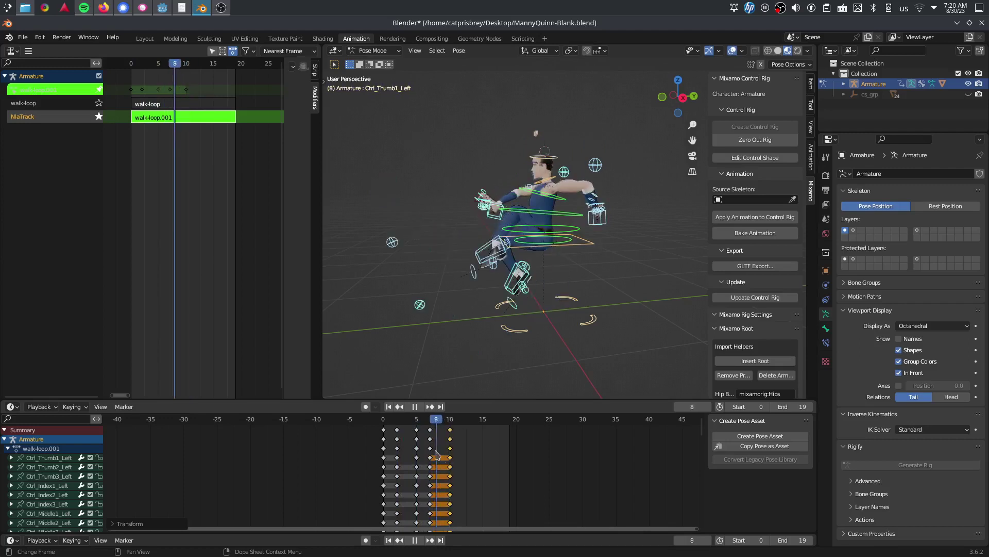
key(space)
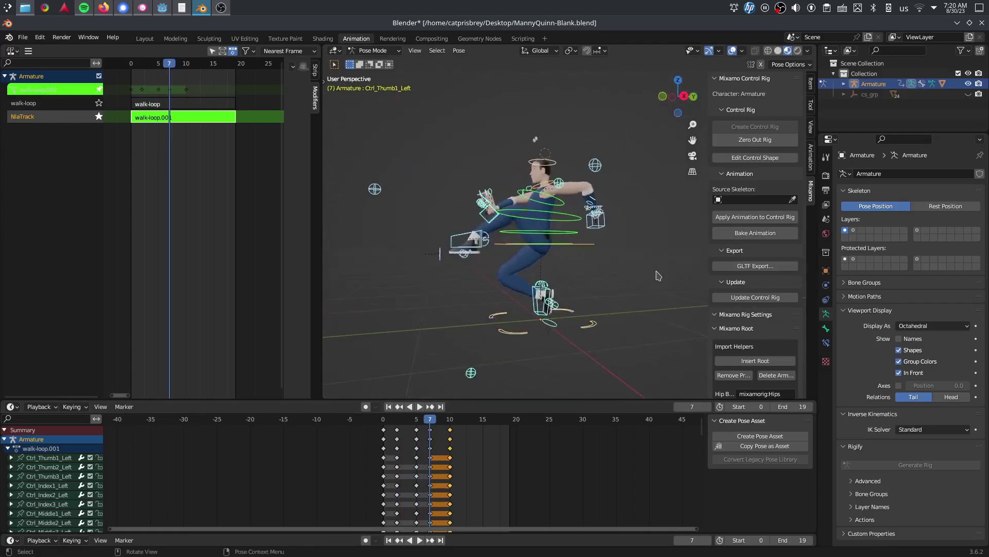
Examine the rotation mode options of the left thumb control and view the frame 7 pose from several angles.
click(651, 280)
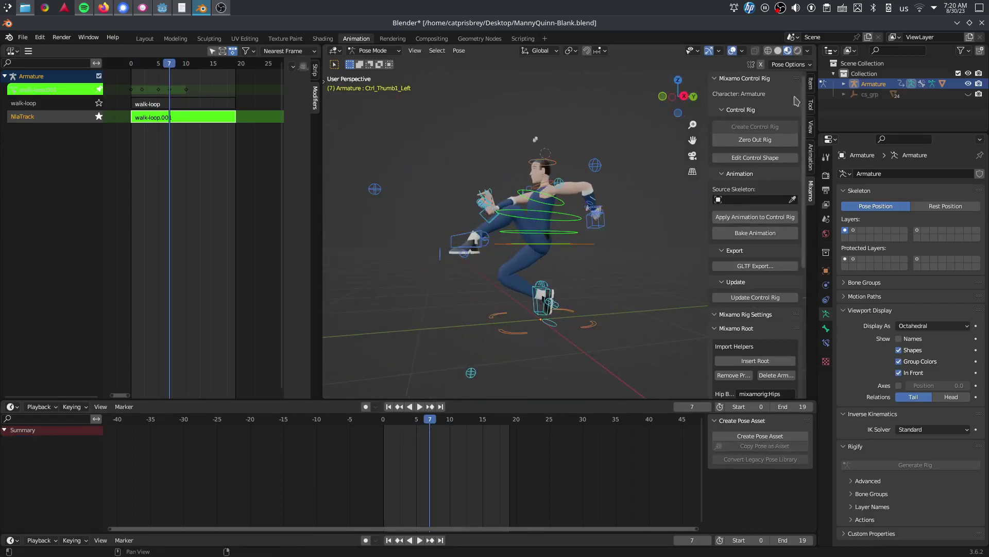
click(811, 83)
click(748, 179)
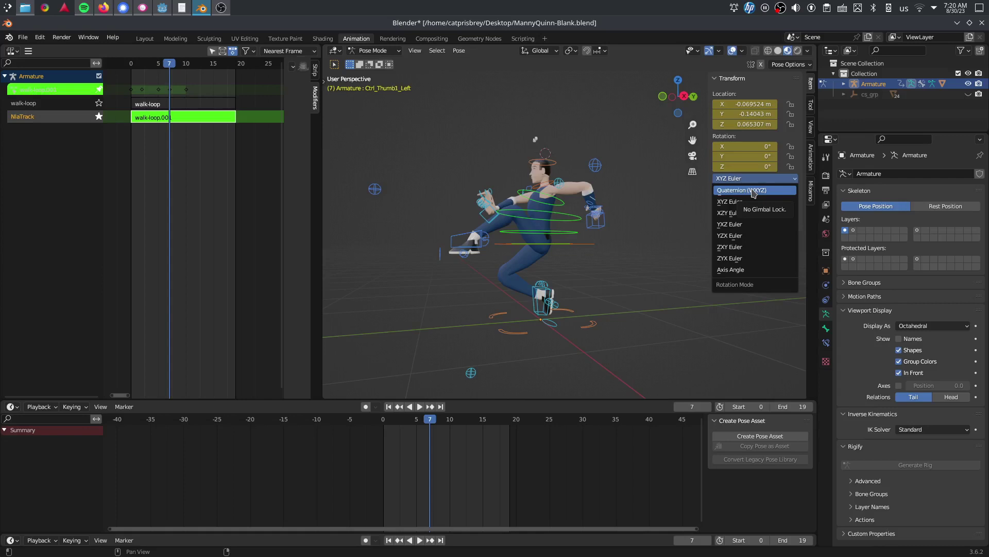
mouse_move(678, 99)
mouse_down()
mouse_move(689, 95)
mouse_move(682, 98)
mouse_up()
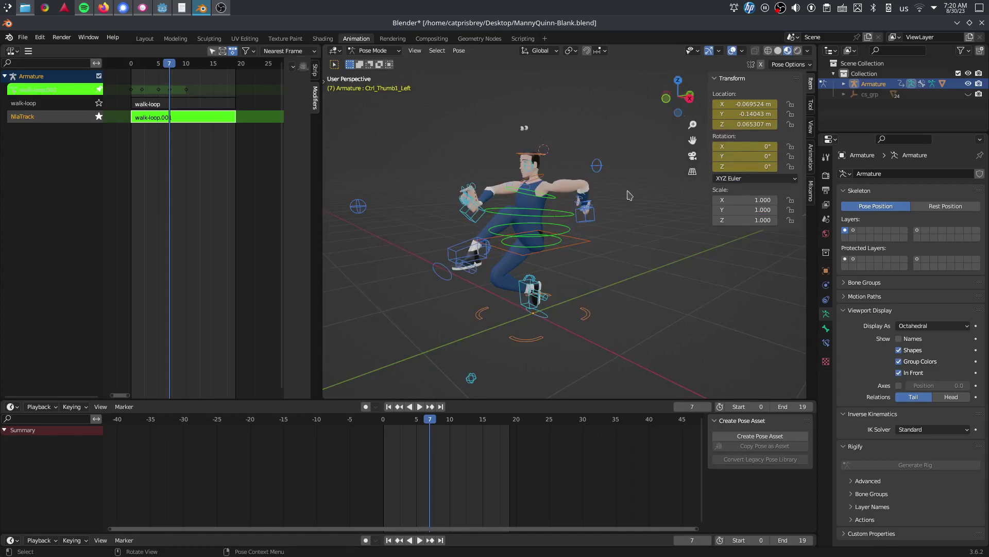
drag(672, 95, 624, 96)
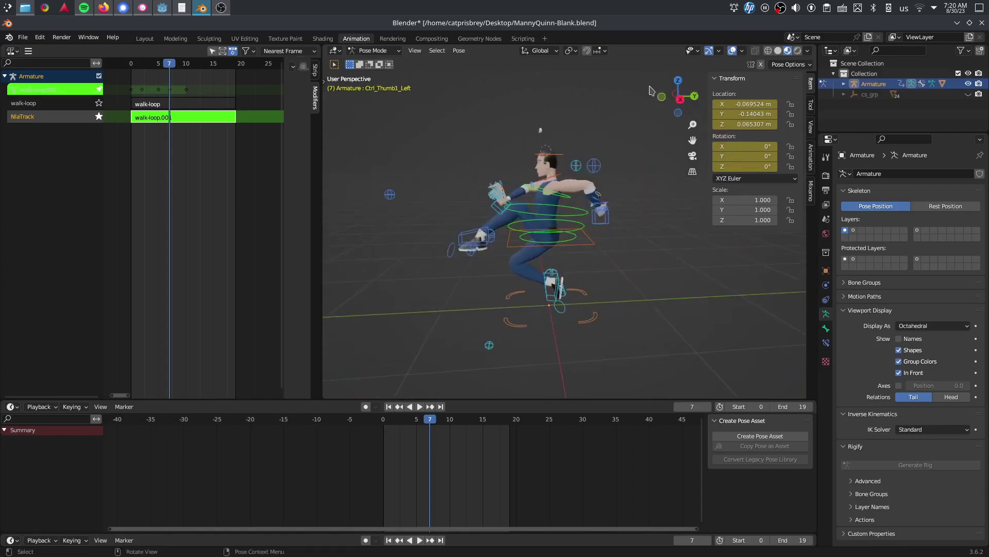
drag(682, 102, 690, 110)
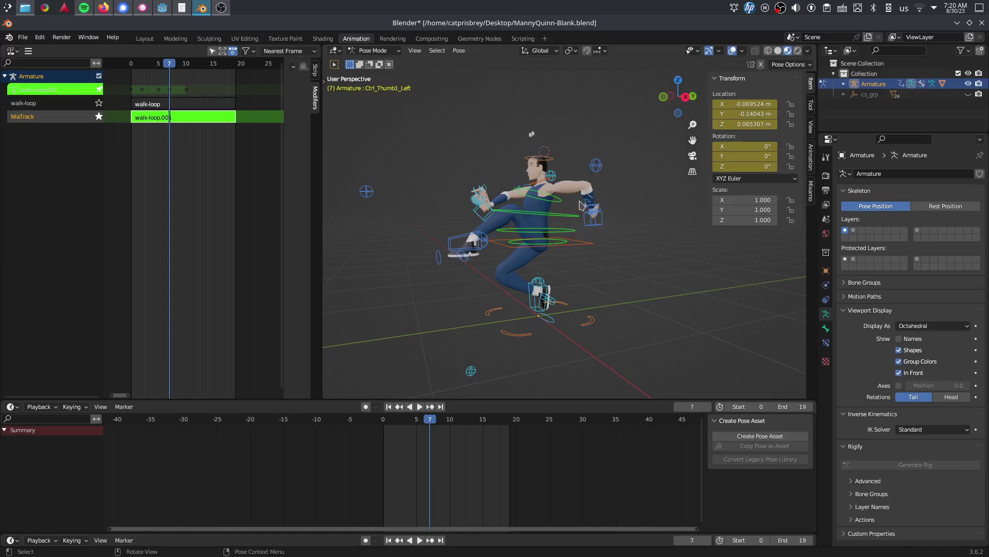
mouse_move(674, 107)
mouse_down()
mouse_move(670, 120)
mouse_move(678, 110)
mouse_up()
Select all controls, exit tweak mode on the walk-loop.001 strip and rename its NLA track to FlyKick.
key(a)
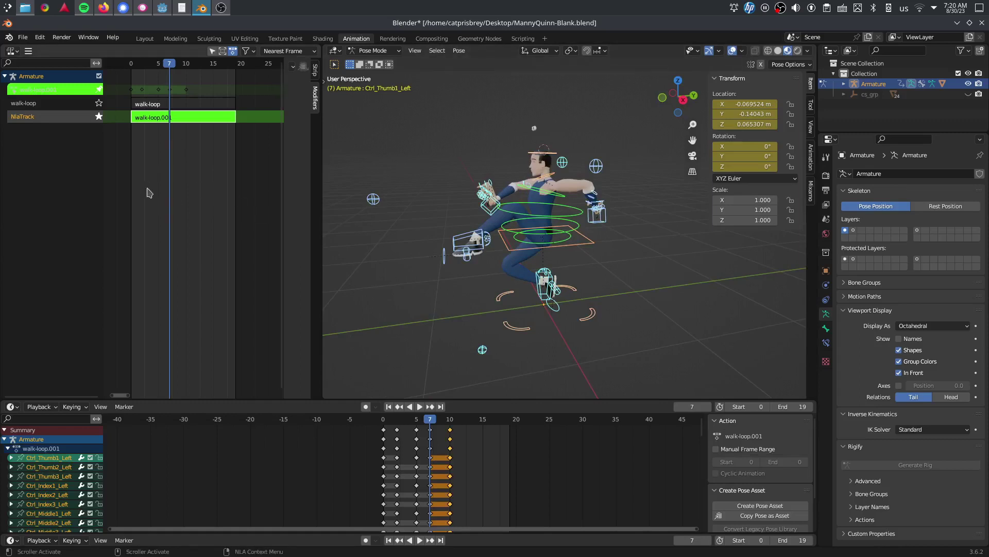
key(Tab)
double_click(34, 116)
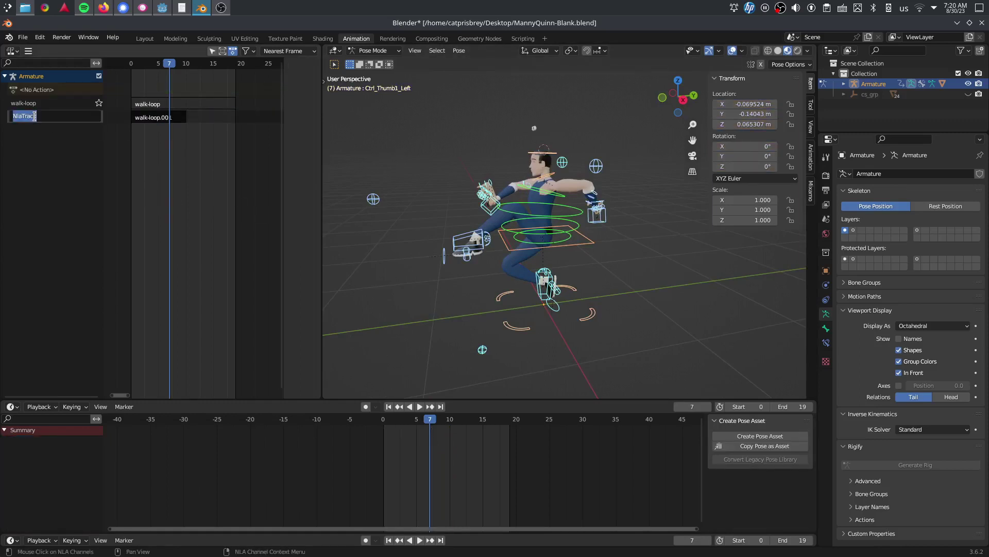
text(FlyKick)
key(Return)
Rename the walk-loop.001 strip in the FlyKick track to flykick.
click(153, 118)
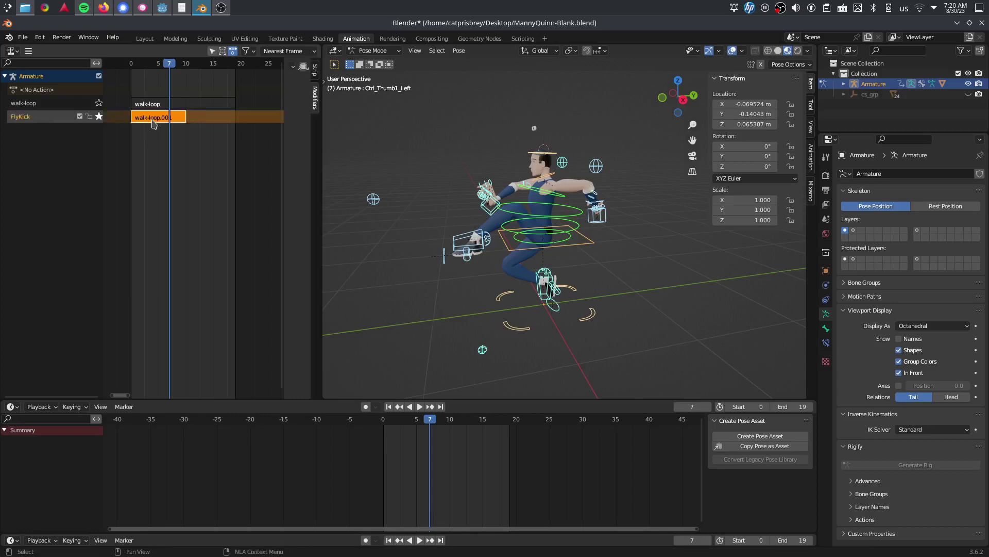
right_click(153, 124)
click(139, 158)
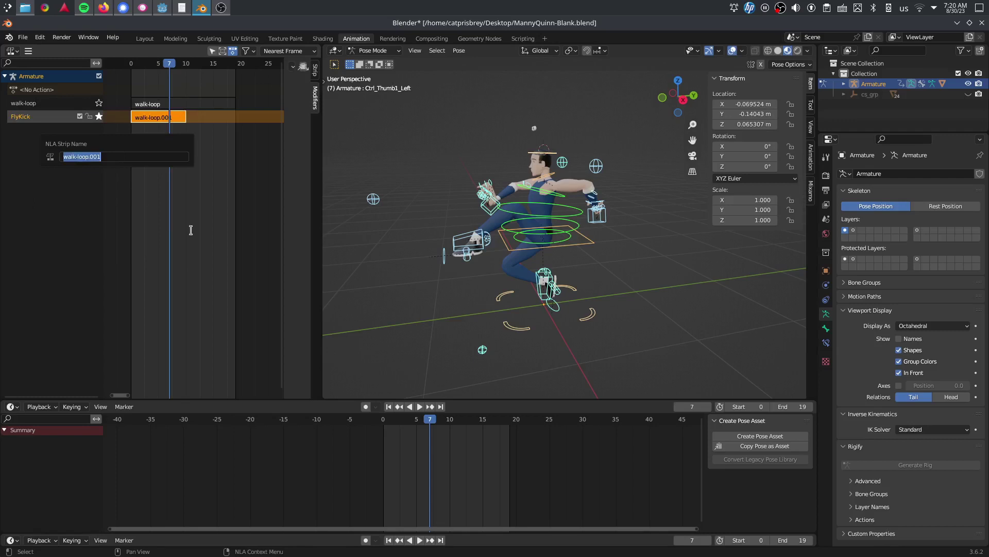
text(flykick)
key(Return)
click(167, 201)
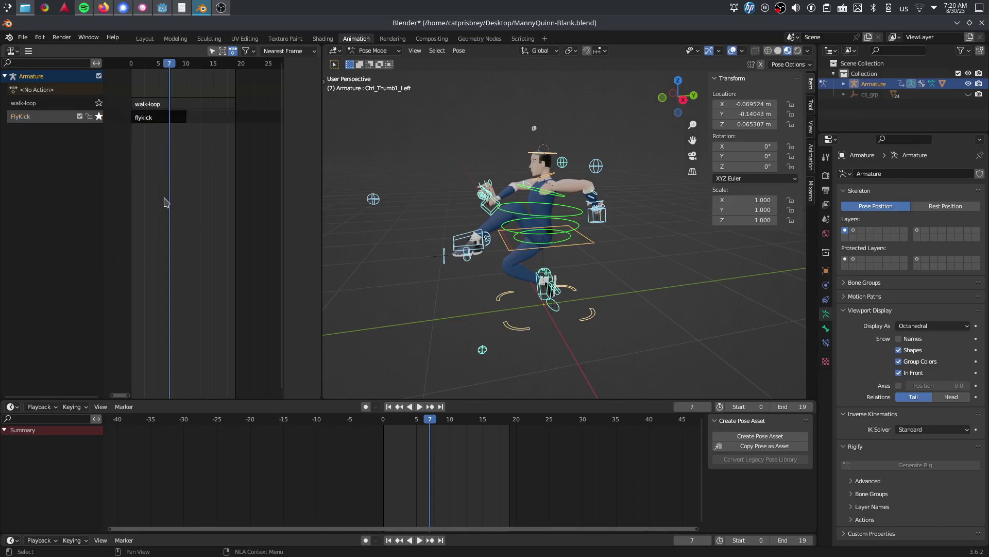
Start editing the stashed action of the flykick strip.
click(156, 119)
right_click(156, 120)
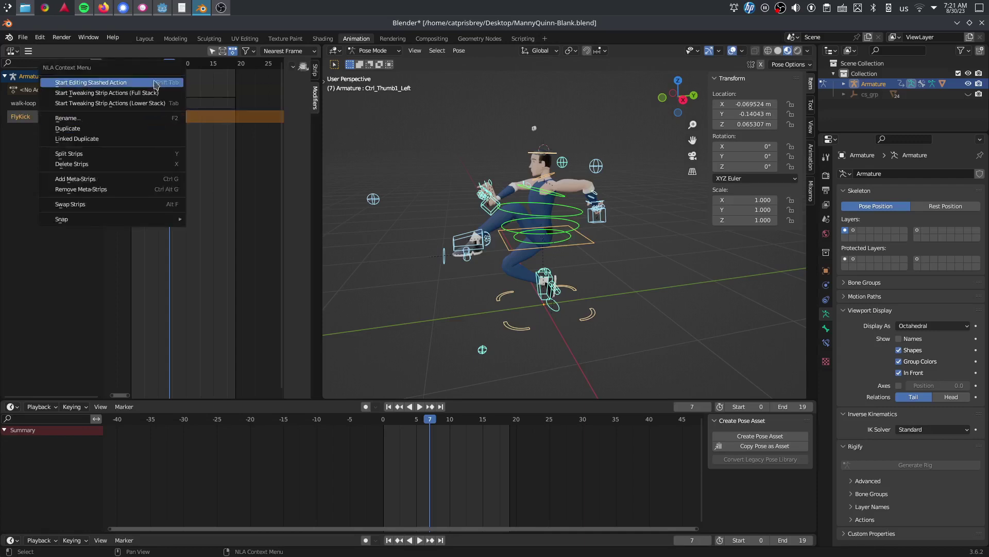
click(156, 85)
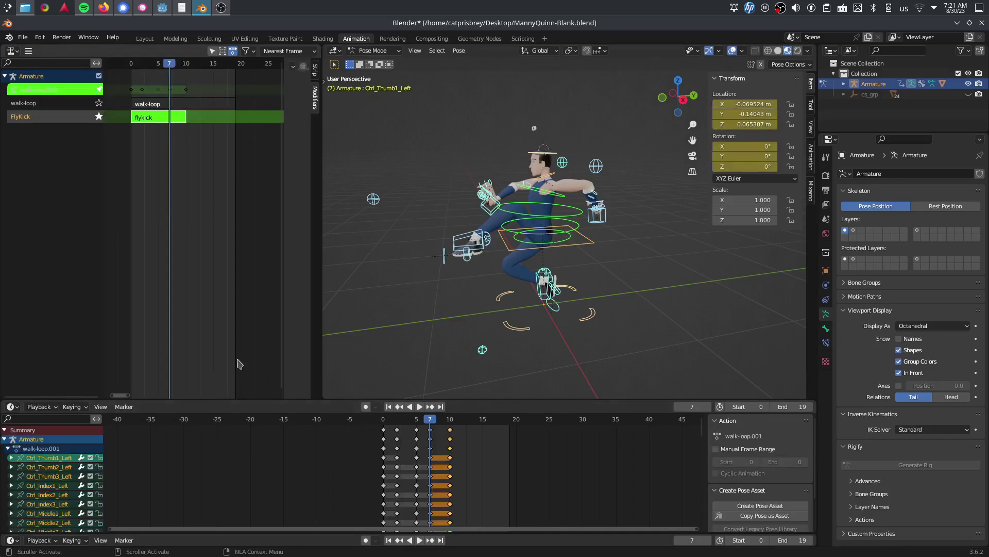
Change the upper timeline area to a Dope Sheet in Action Editor mode.
click(12, 406)
click(138, 439)
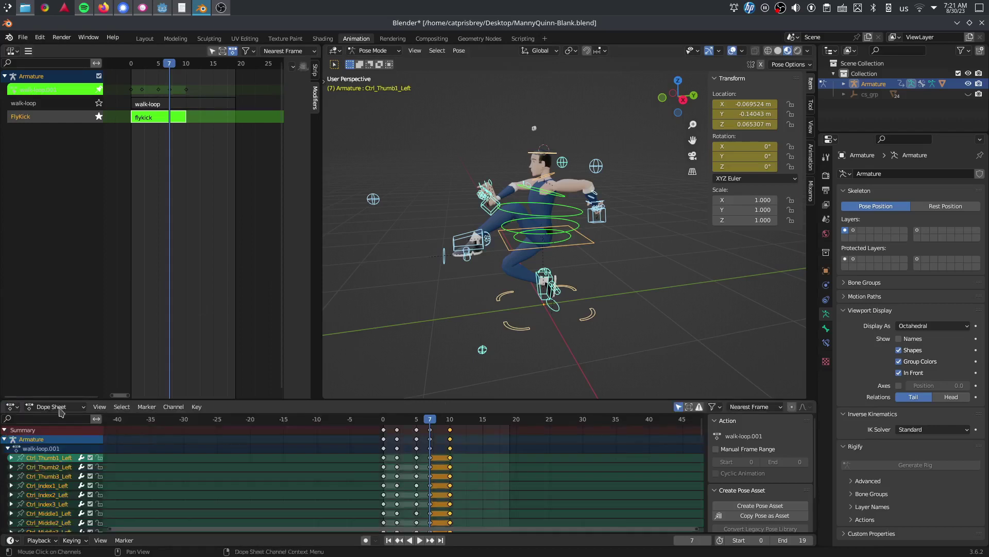
click(39, 407)
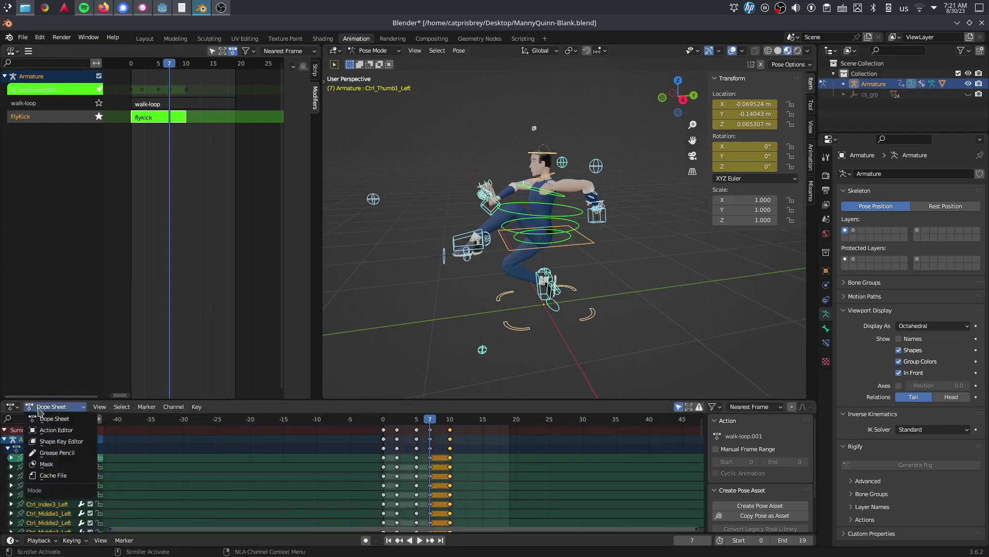
click(54, 430)
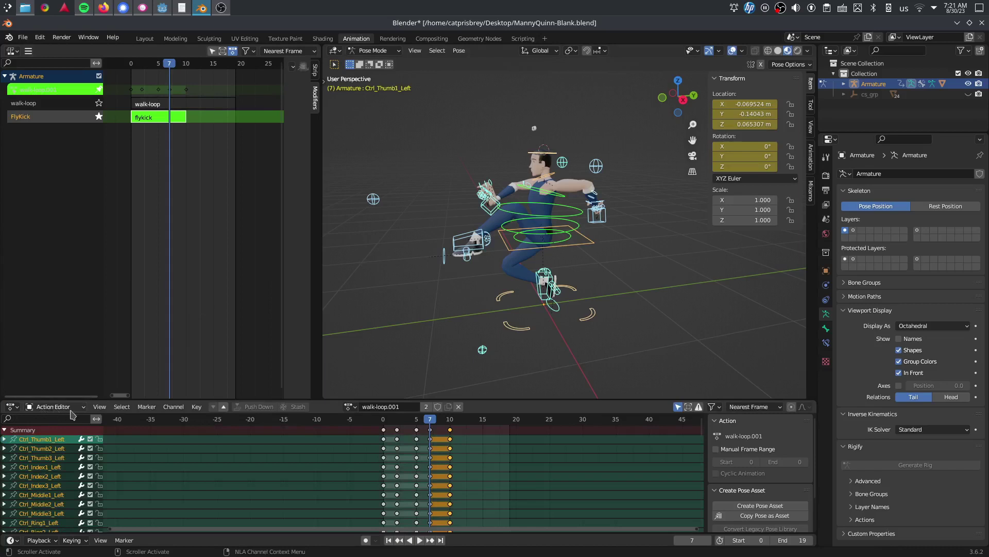
Rename the walk-loop.001 action to flykick and check it in the list of actions.
click(412, 408)
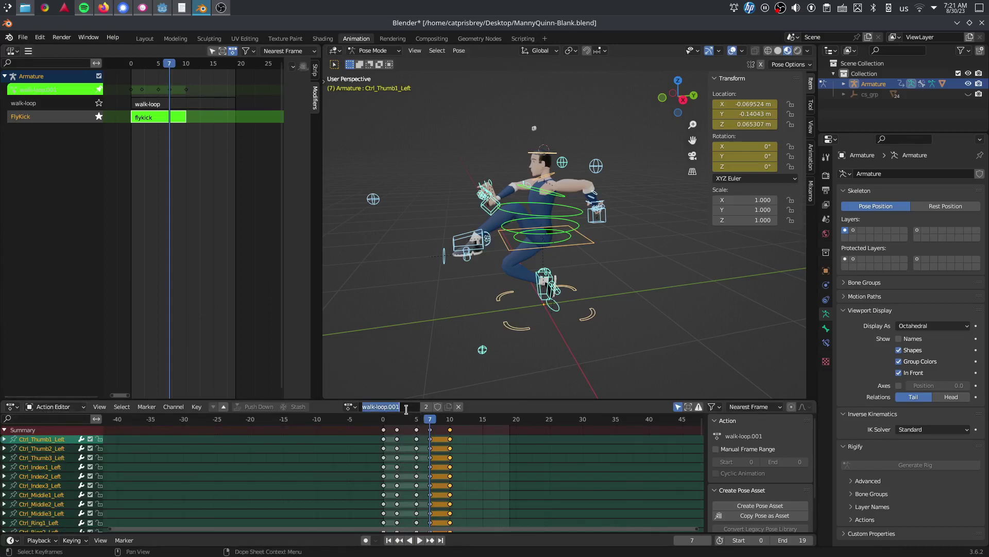
text(fly)
click(356, 407)
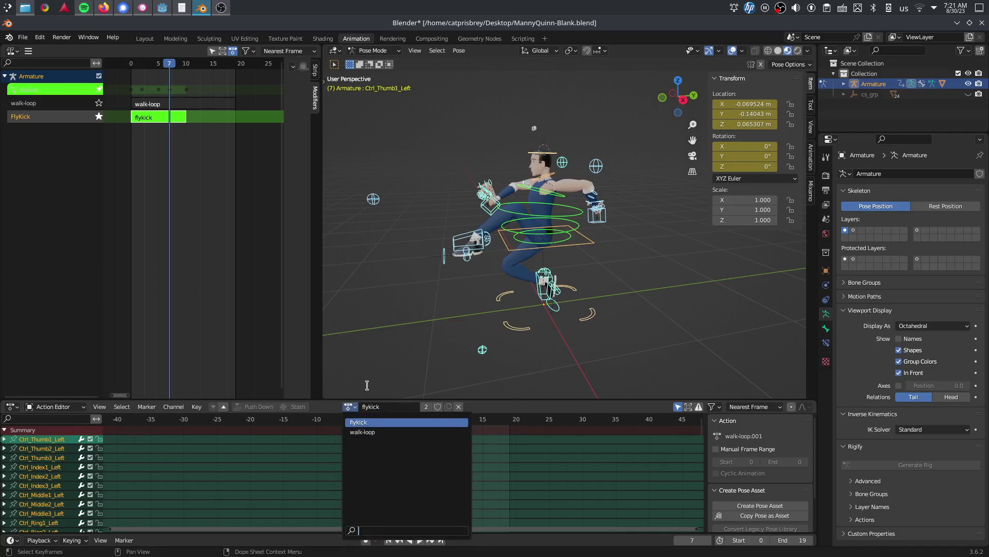
click(371, 366)
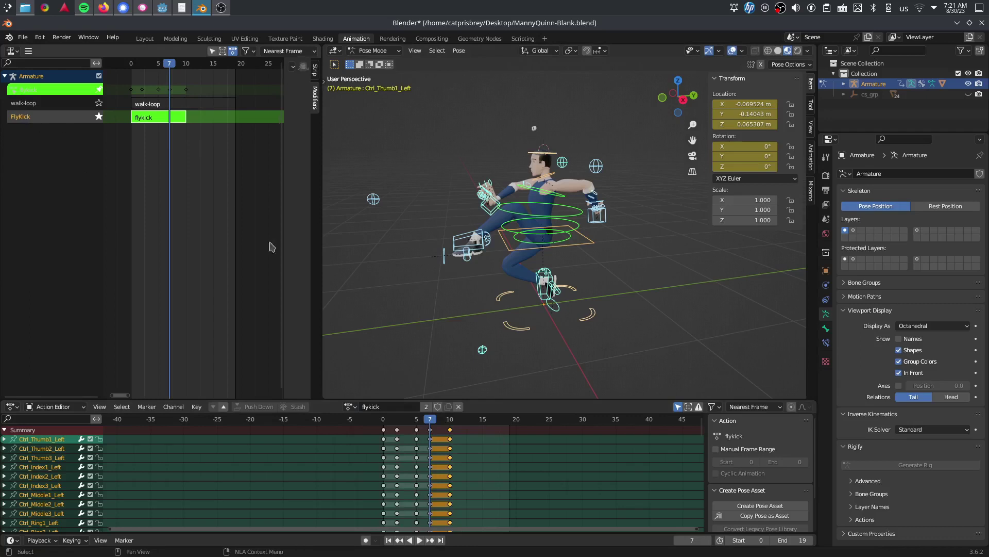
click(395, 407)
click(401, 326)
Enlarge the Action Editor area and exit tweak mode on the flykick strip with the rig controls deselected.
click(396, 431)
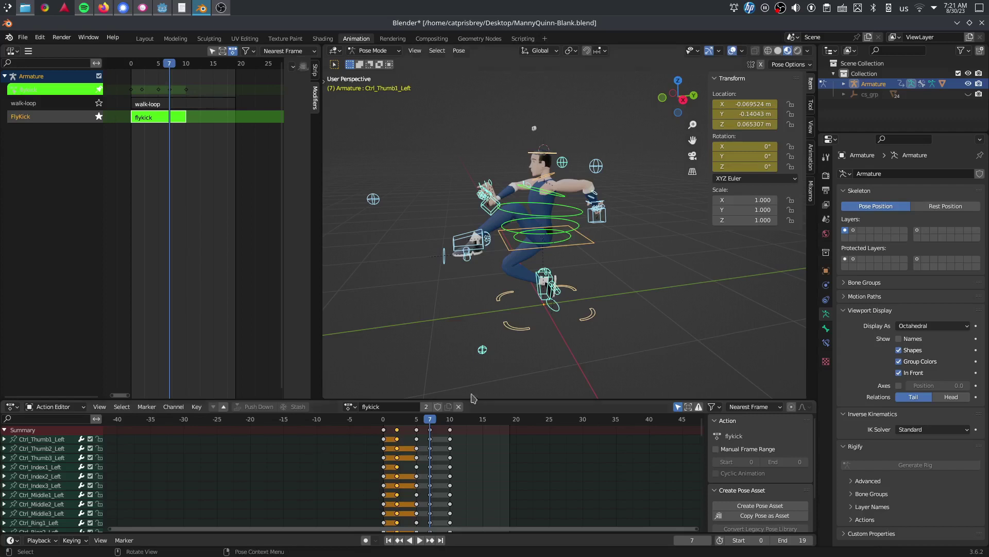
scroll(612, 384, down, 1)
drag(615, 400, 623, 366)
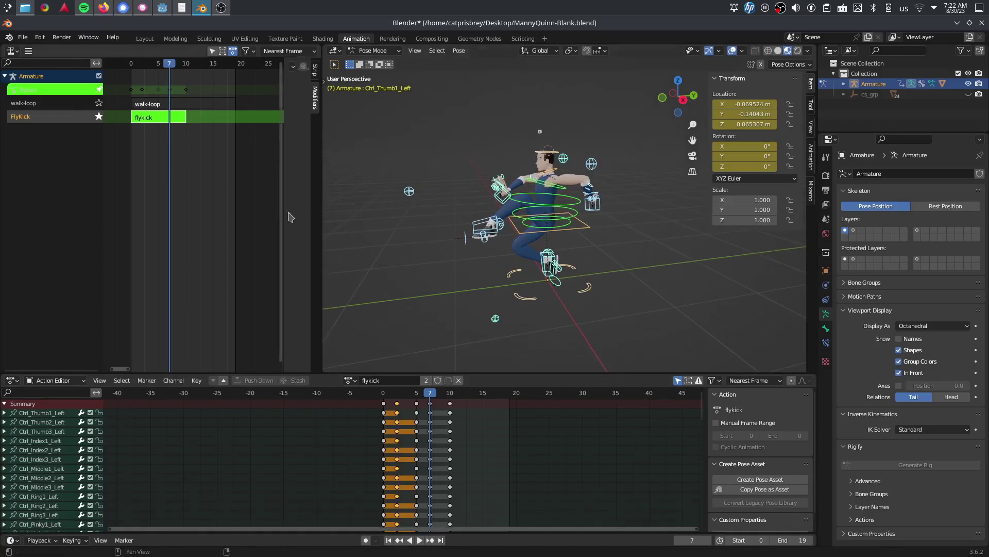
click(132, 133)
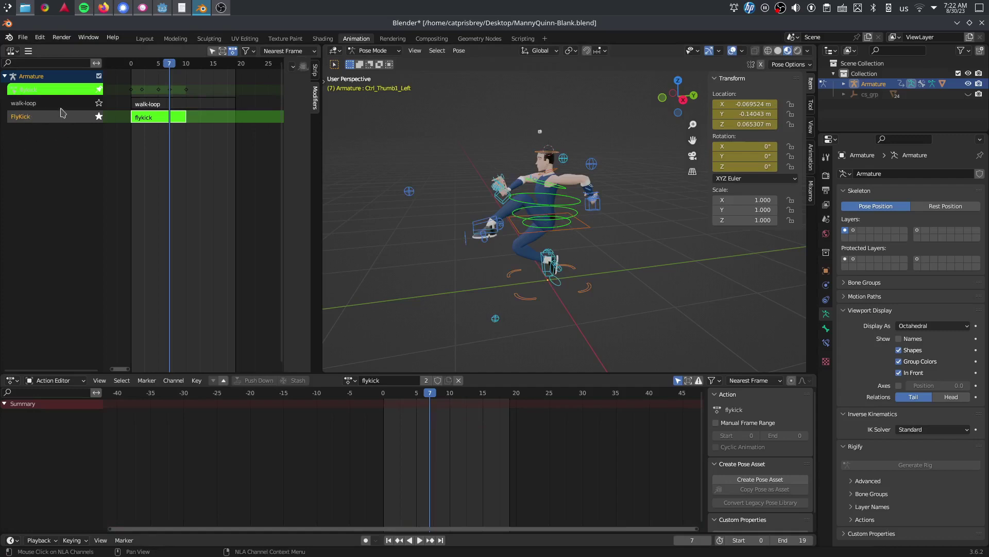
key(Tab)
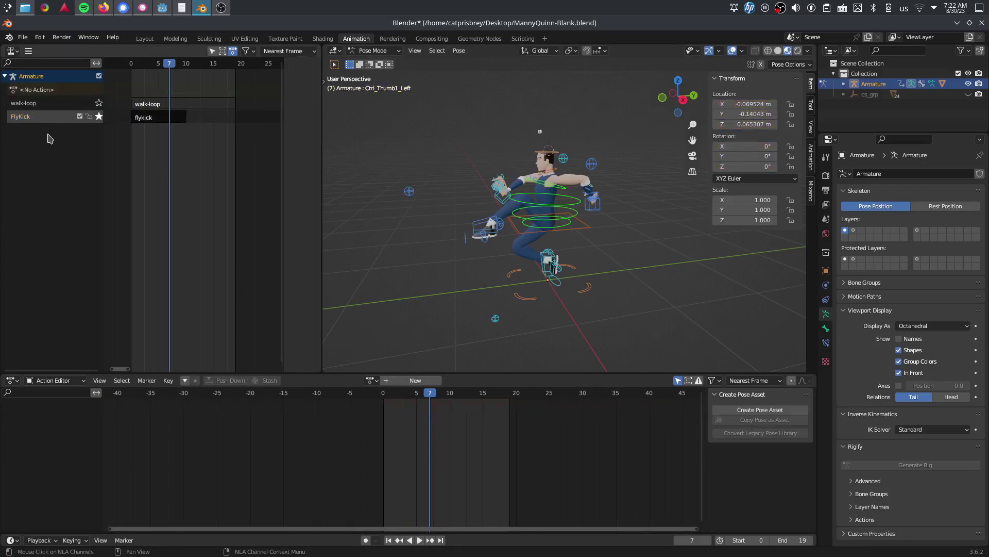